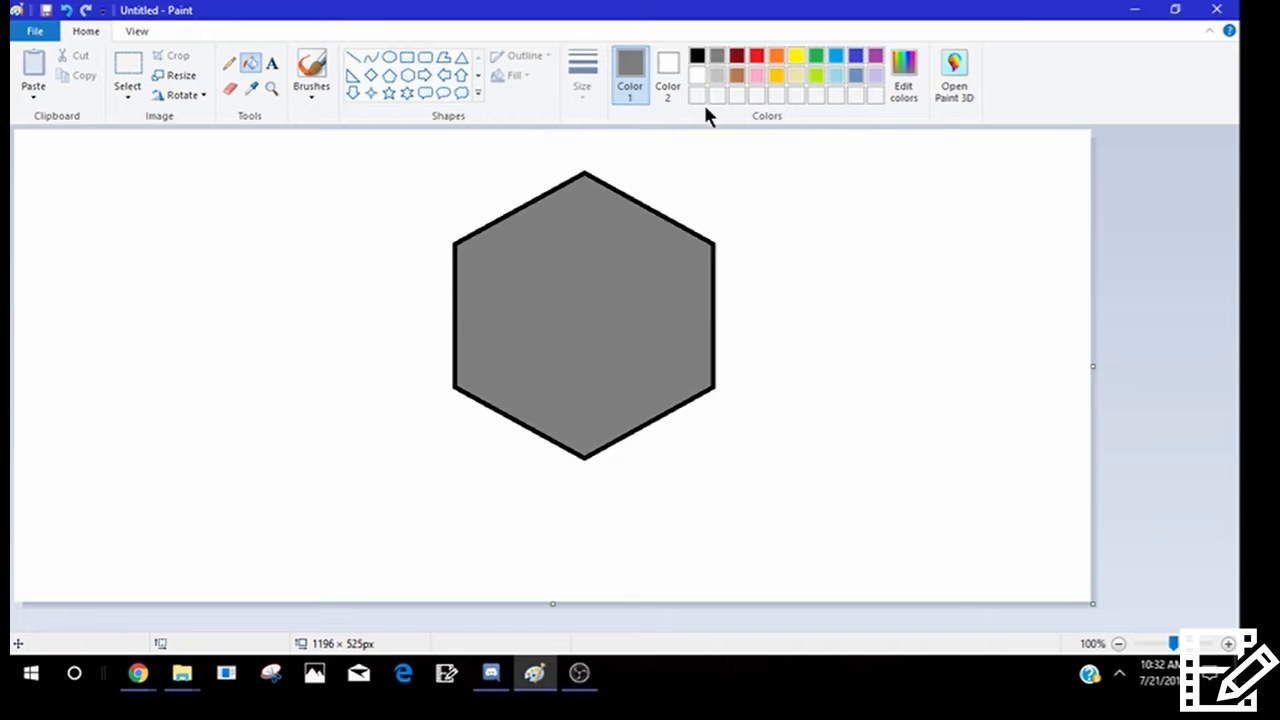
- Fill the hexagon with the standard palette red
click(756, 56)
click(639, 253)
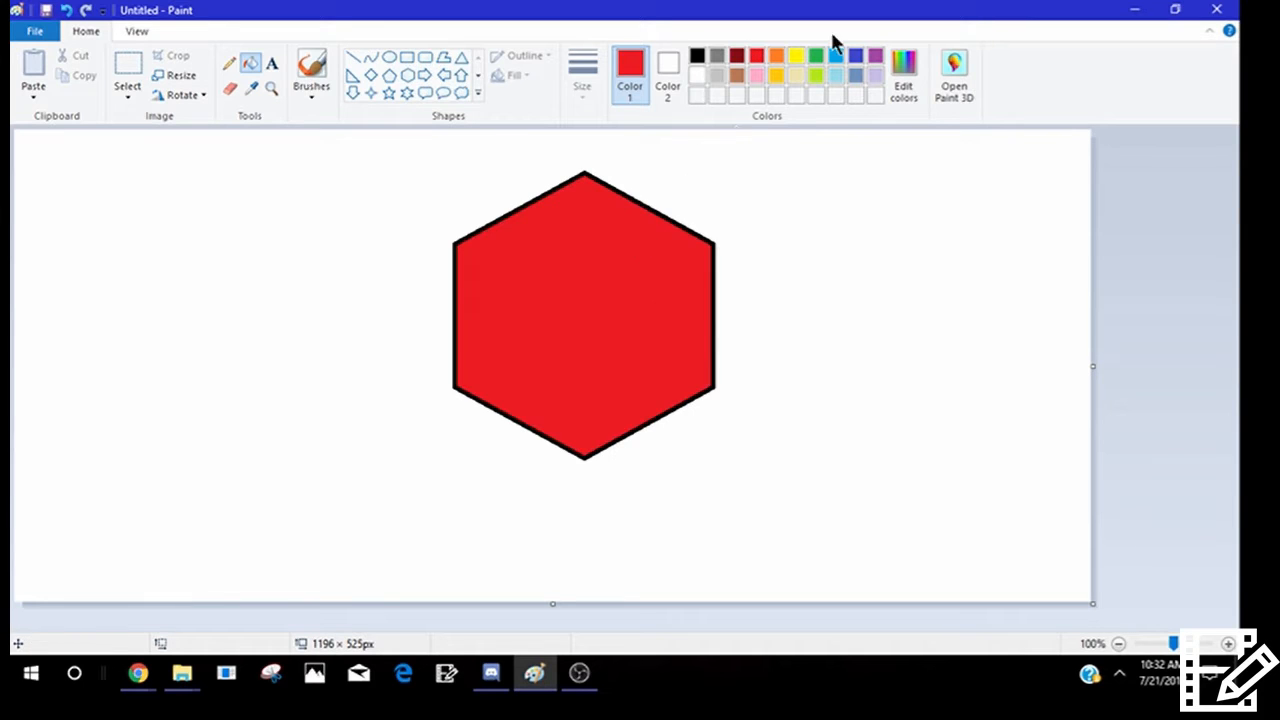
click(815, 56)
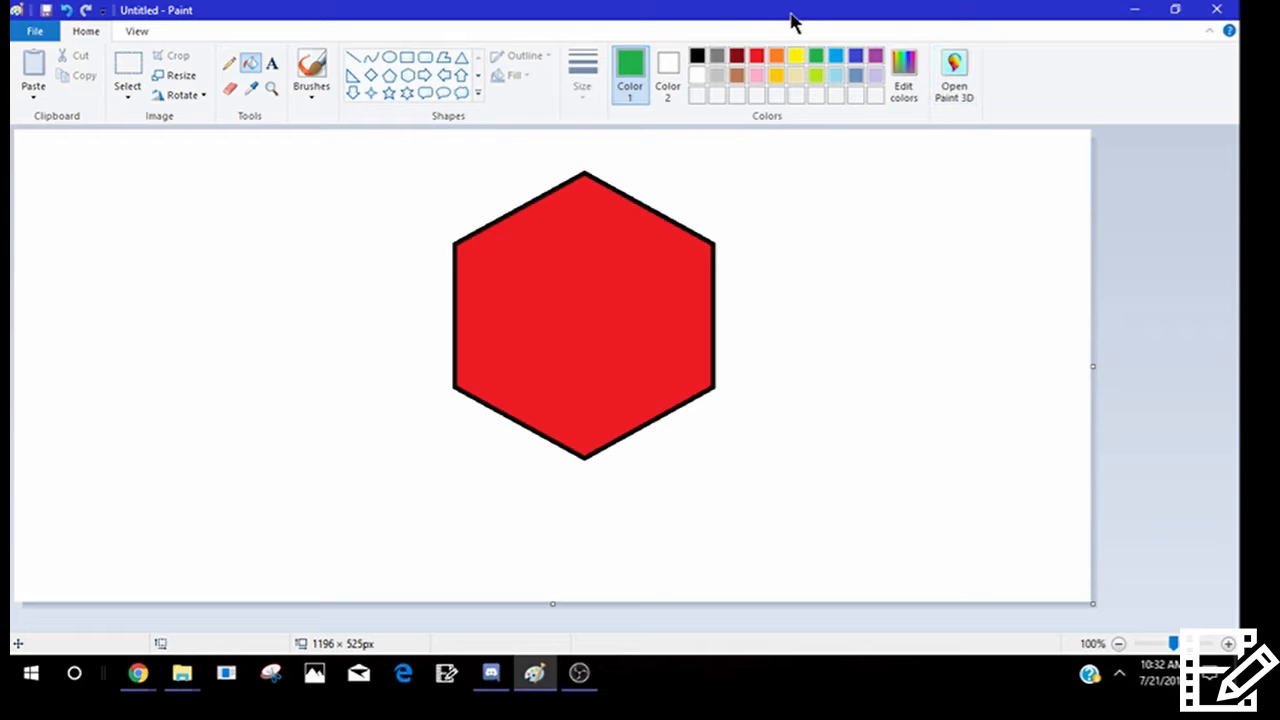
click(738, 56)
click(776, 56)
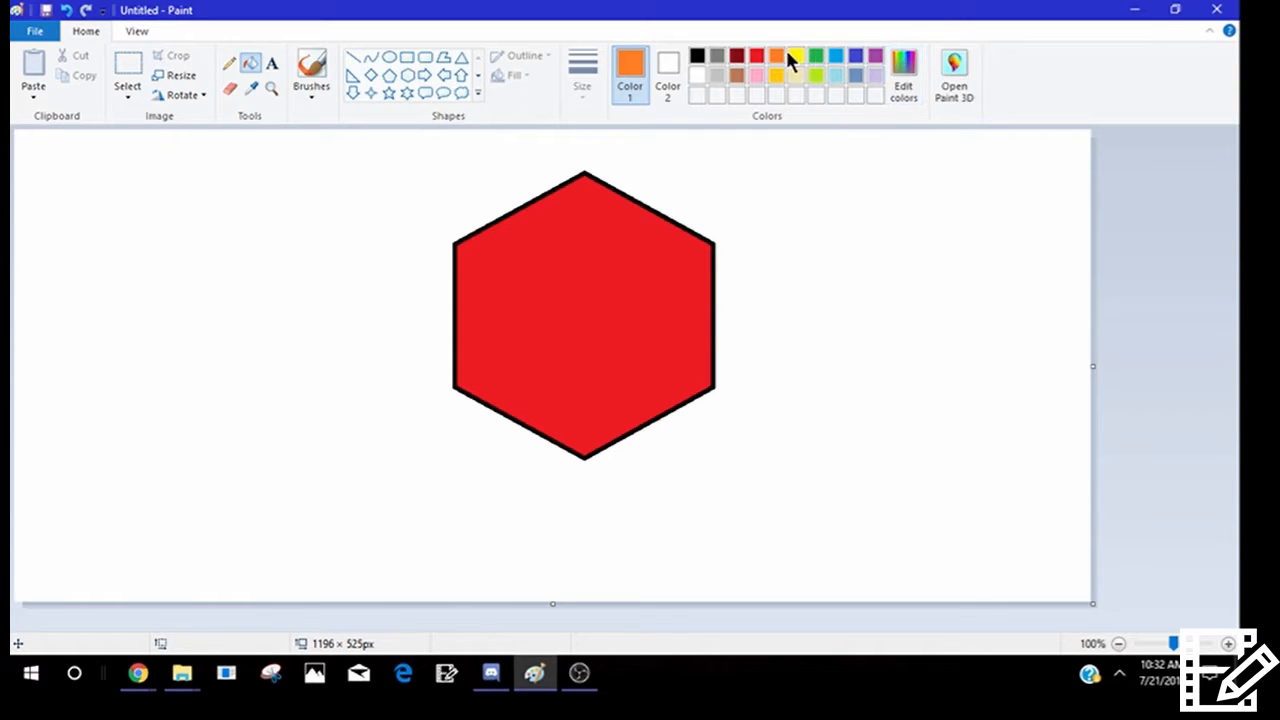
click(820, 55)
click(755, 58)
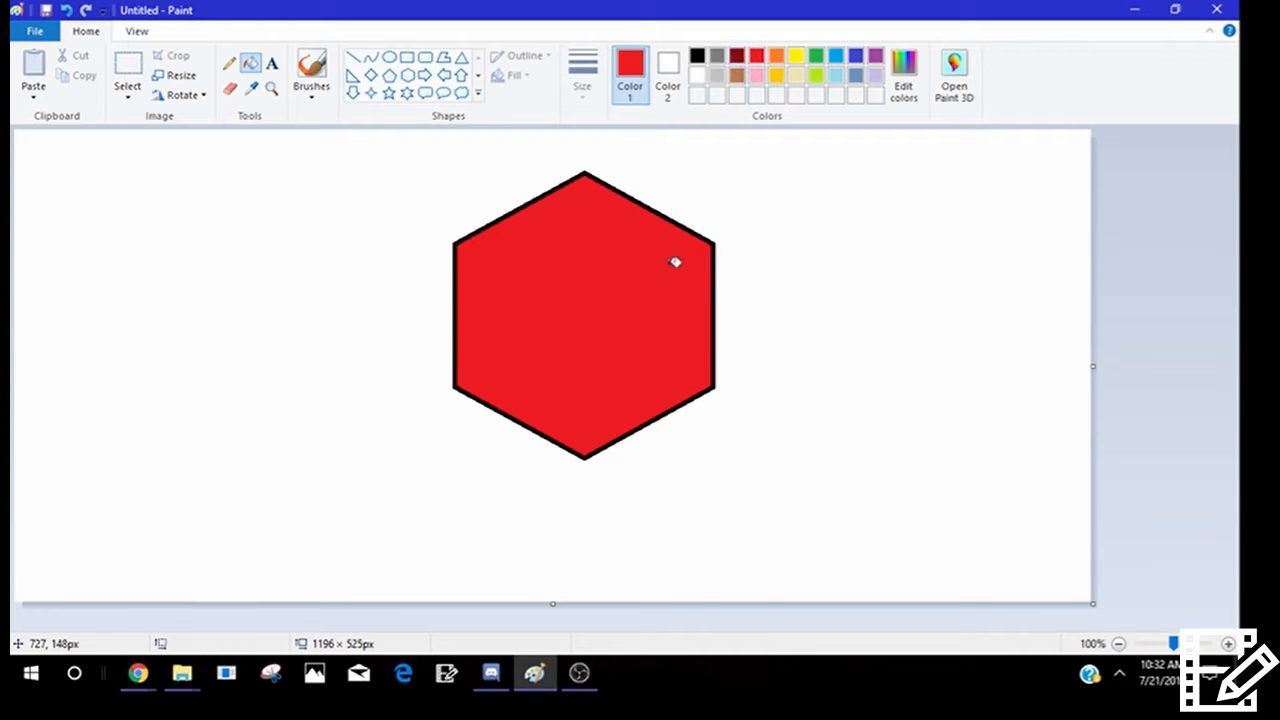
- Define a custom red with Red 255, Green 0 and Blue 0, and fill the hexagon with it
click(905, 80)
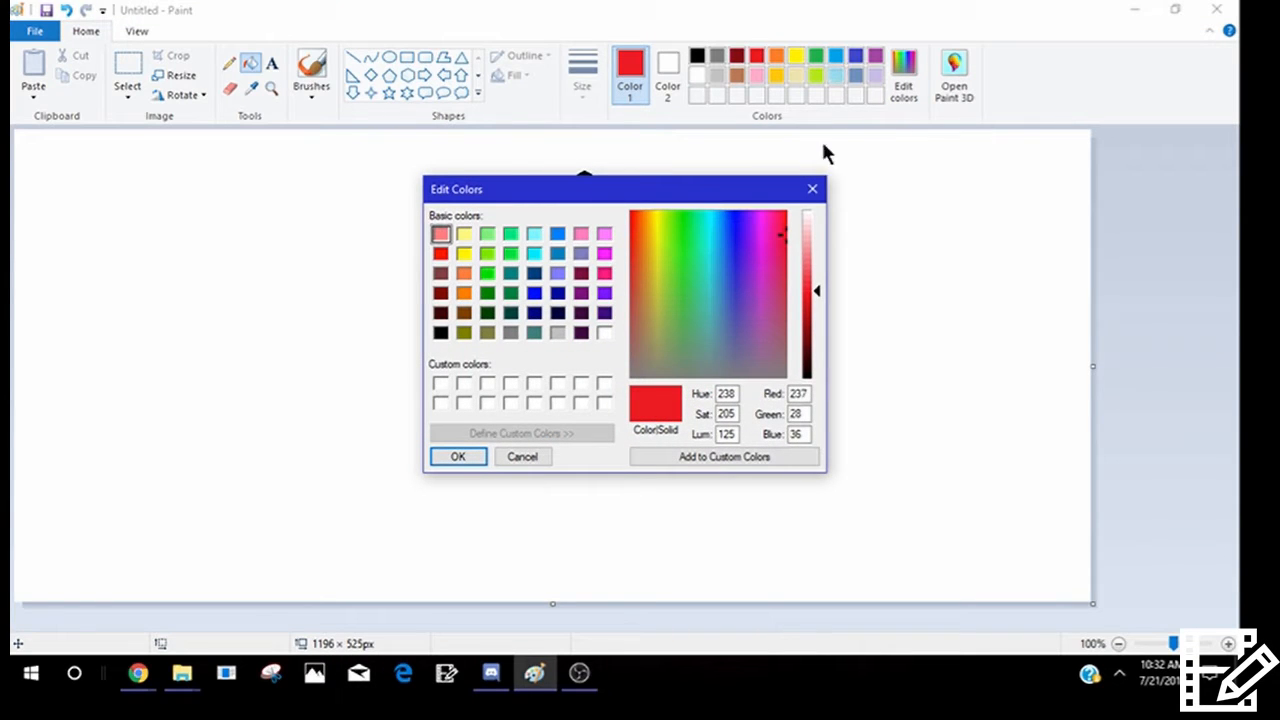
double_click(797, 414)
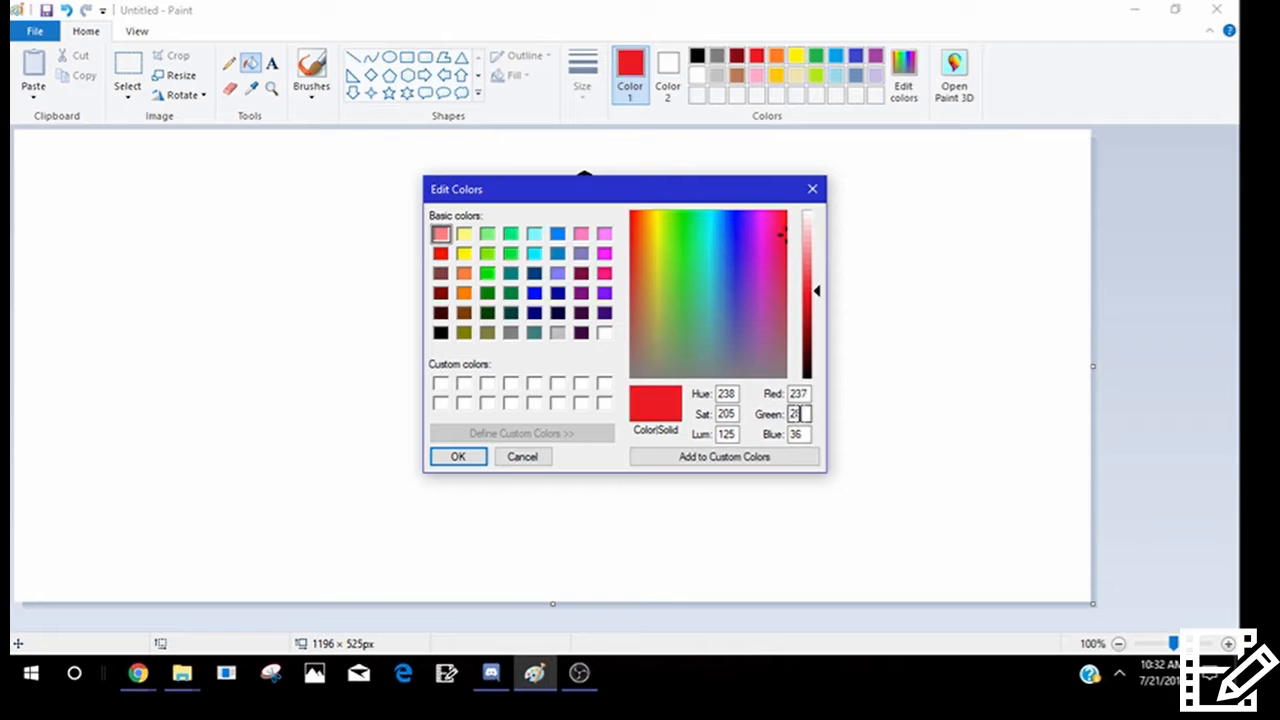
text(0)
double_click(795, 434)
text(0)
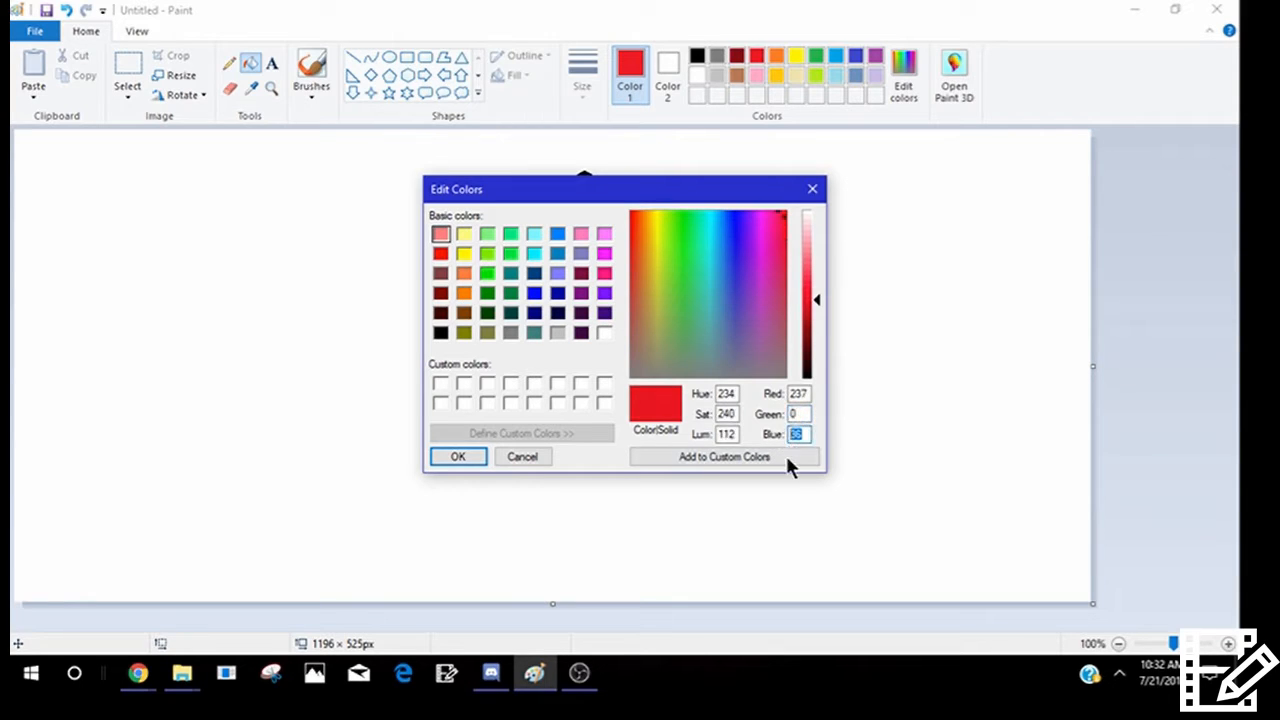
double_click(797, 393)
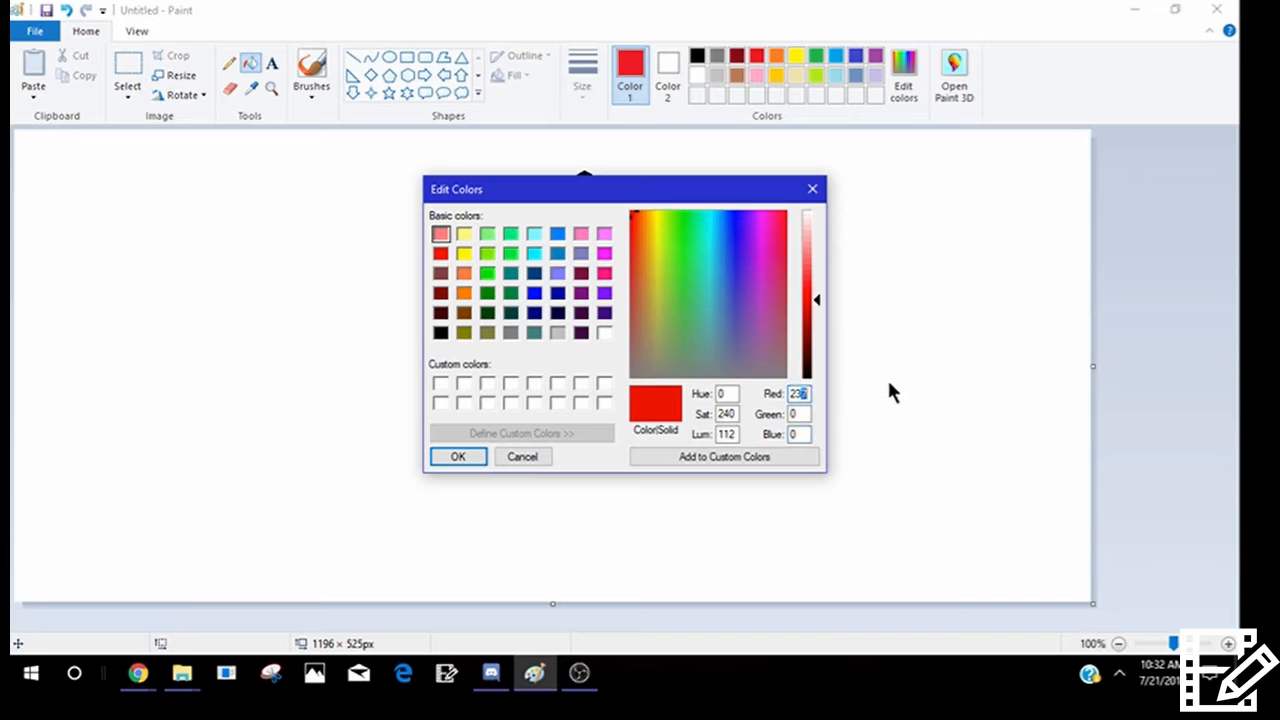
text(255)
key(Return)
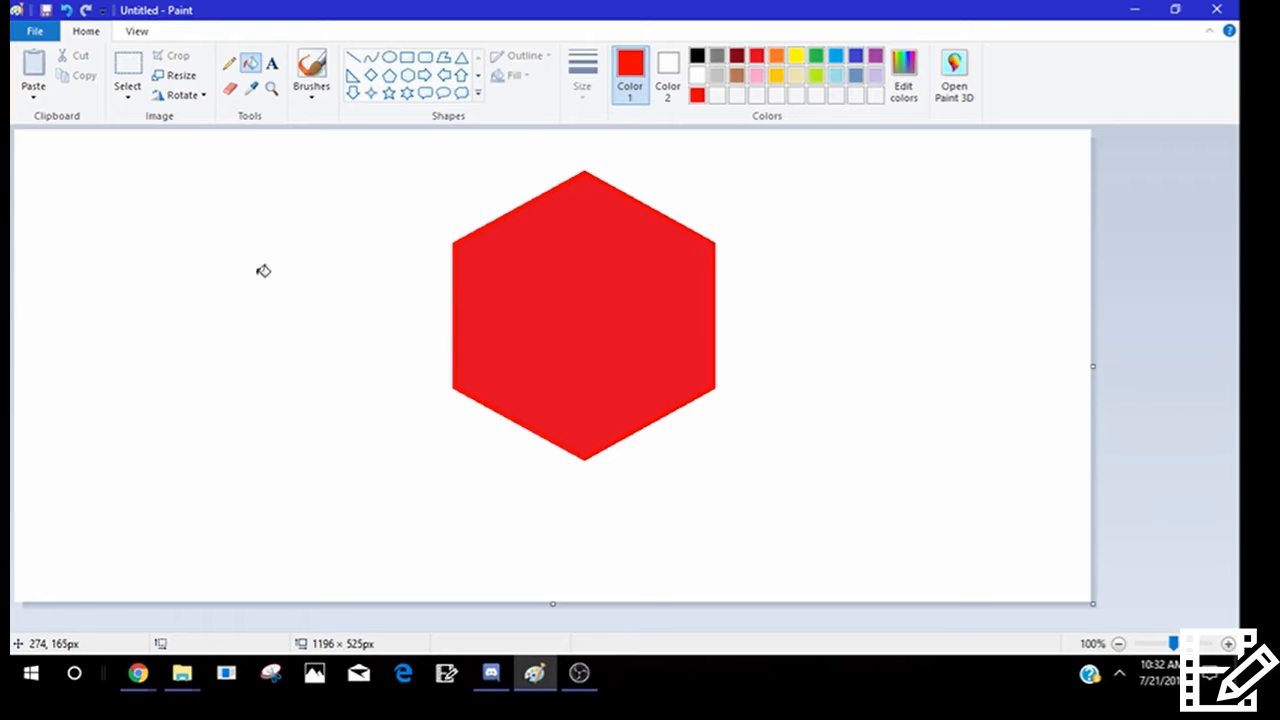
click(489, 297)
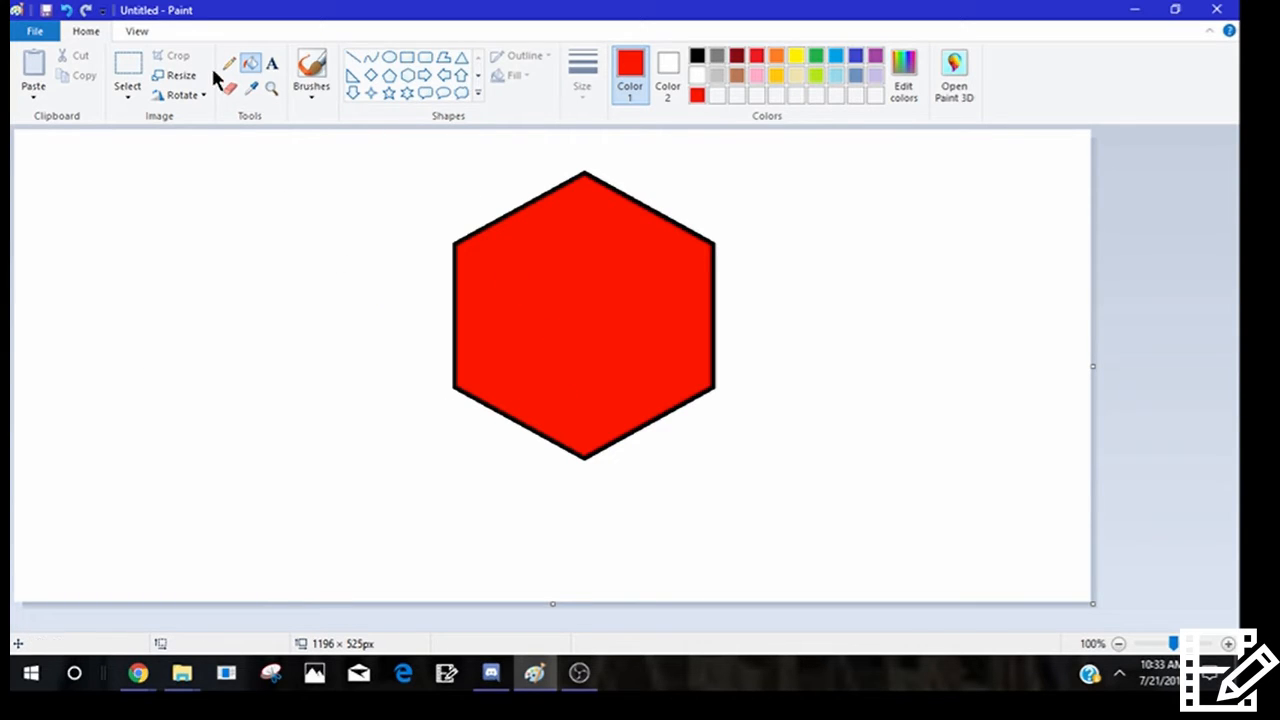
- Draw a yellow circle of about 156 × 152 px cut off by the canvas's upper-left corner and fill it with yellow
click(797, 55)
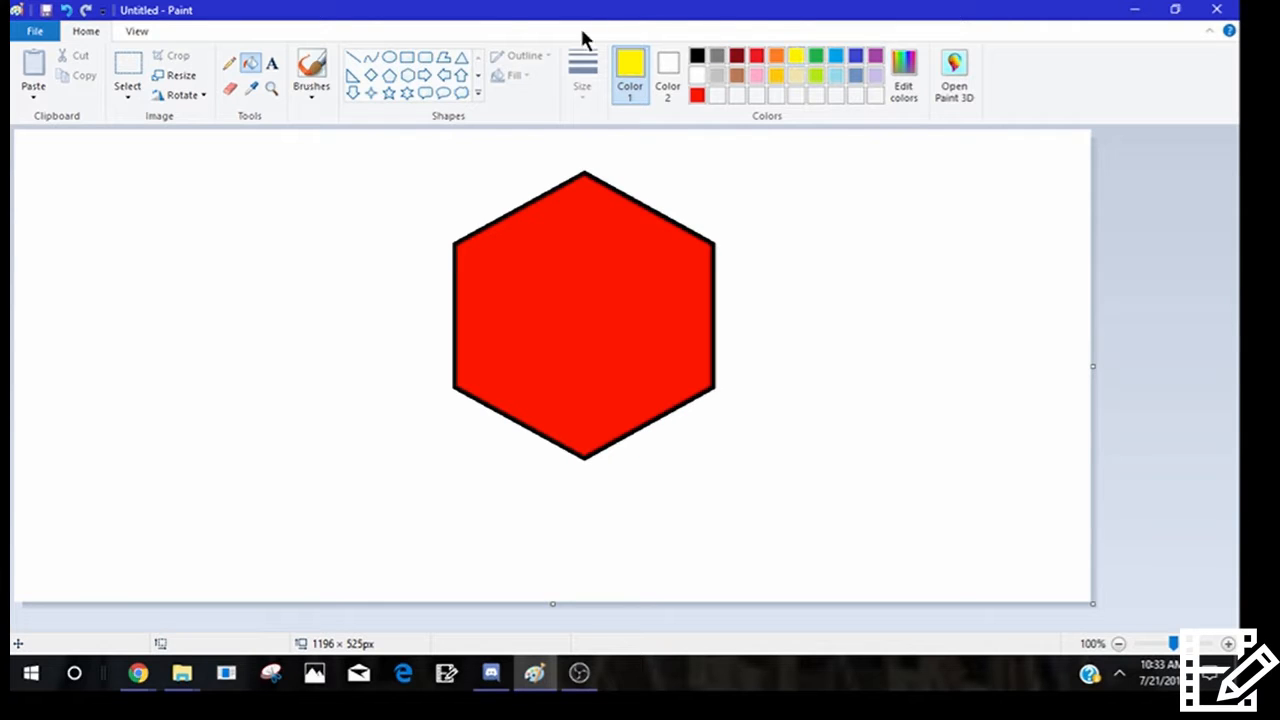
click(389, 57)
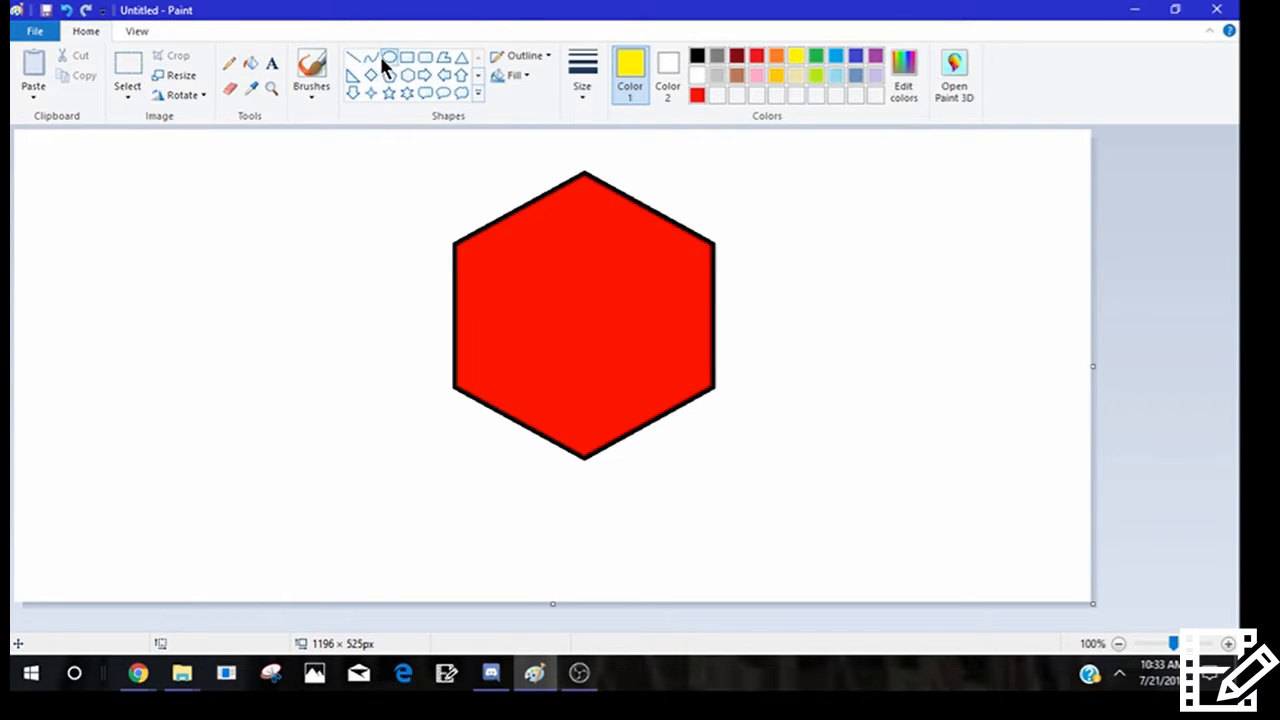
drag(292, 206, 150, 348)
drag(229, 286, 77, 151)
click(237, 62)
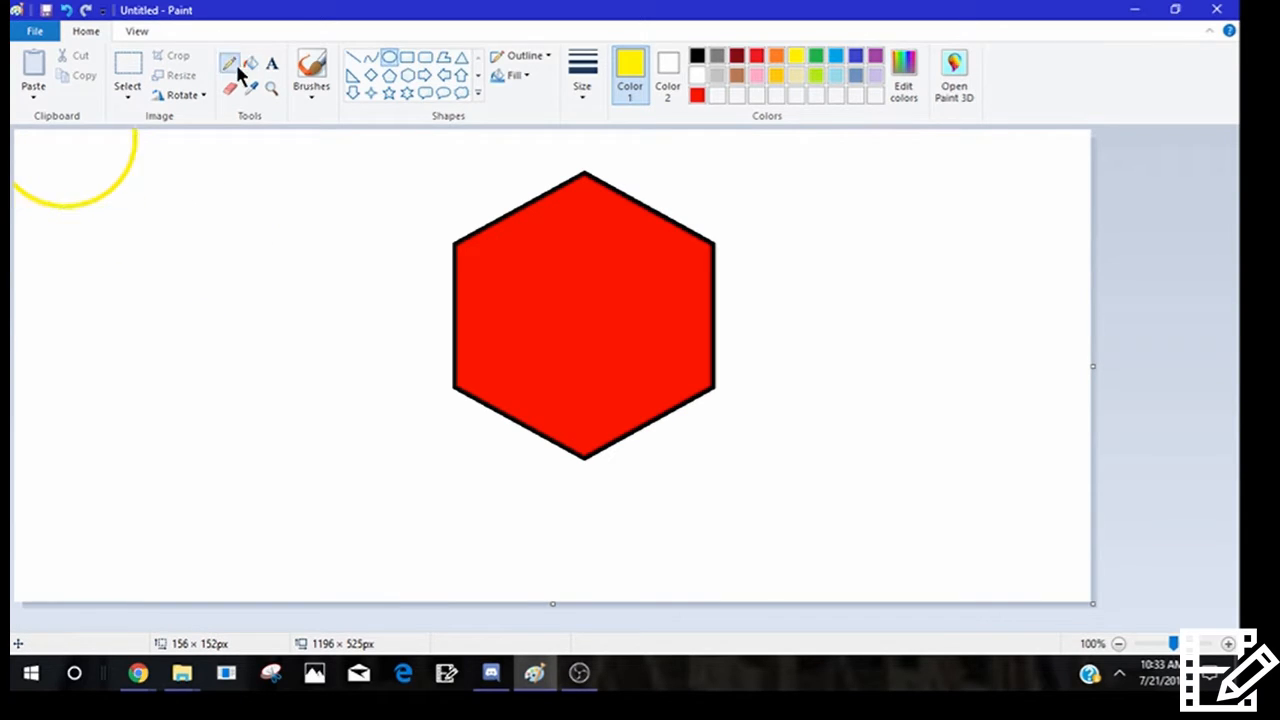
click(250, 63)
click(68, 147)
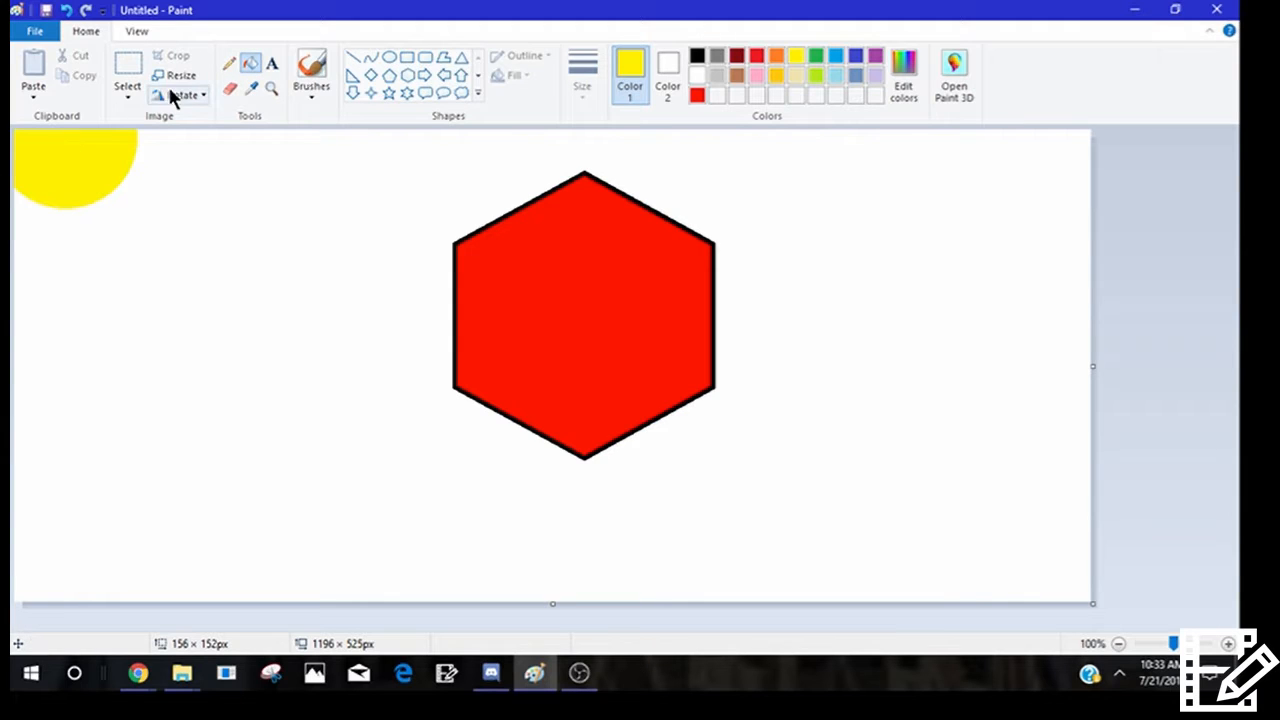
- Draw four freehand yellow sun rays around the partial circle with the pencil at its thickest line size
click(229, 63)
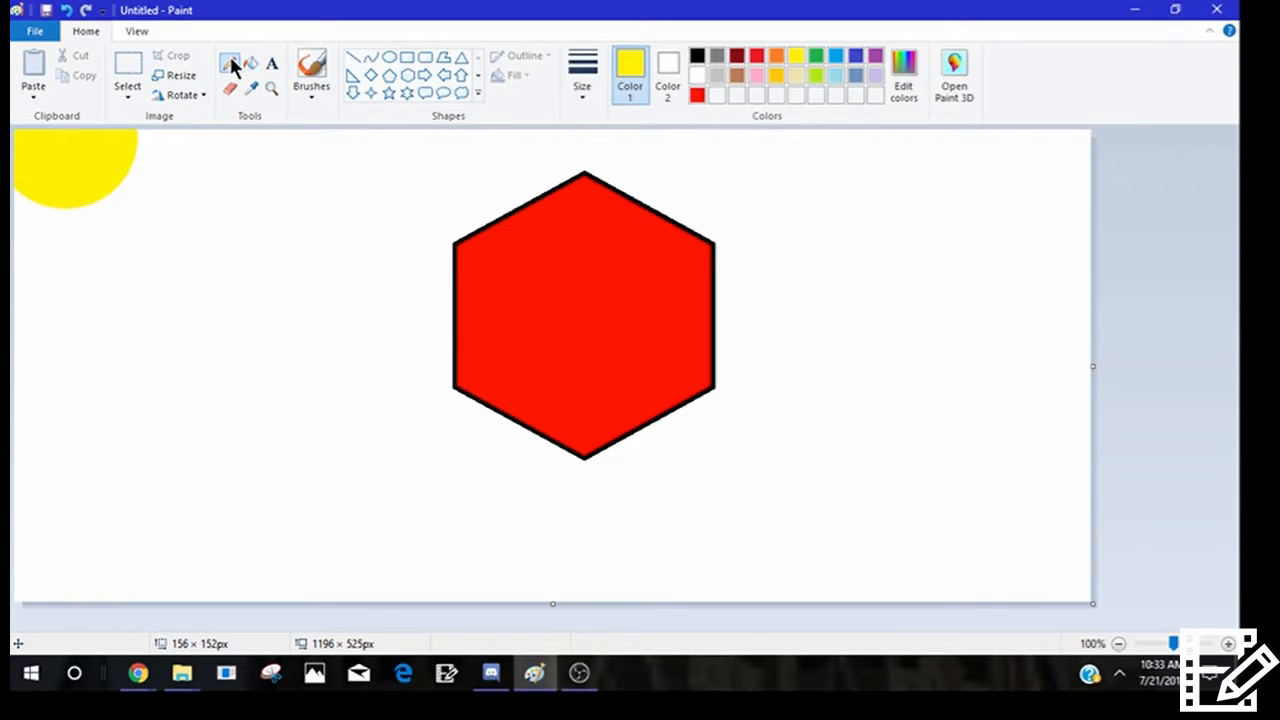
click(588, 86)
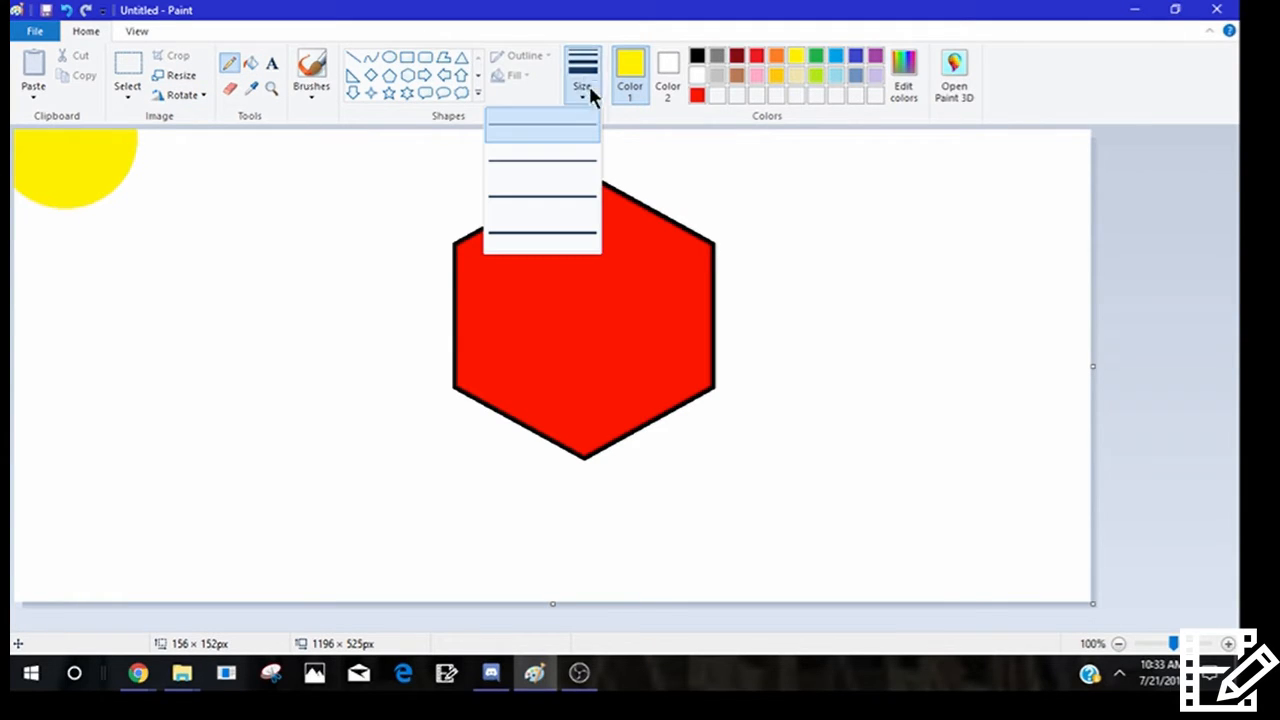
click(544, 226)
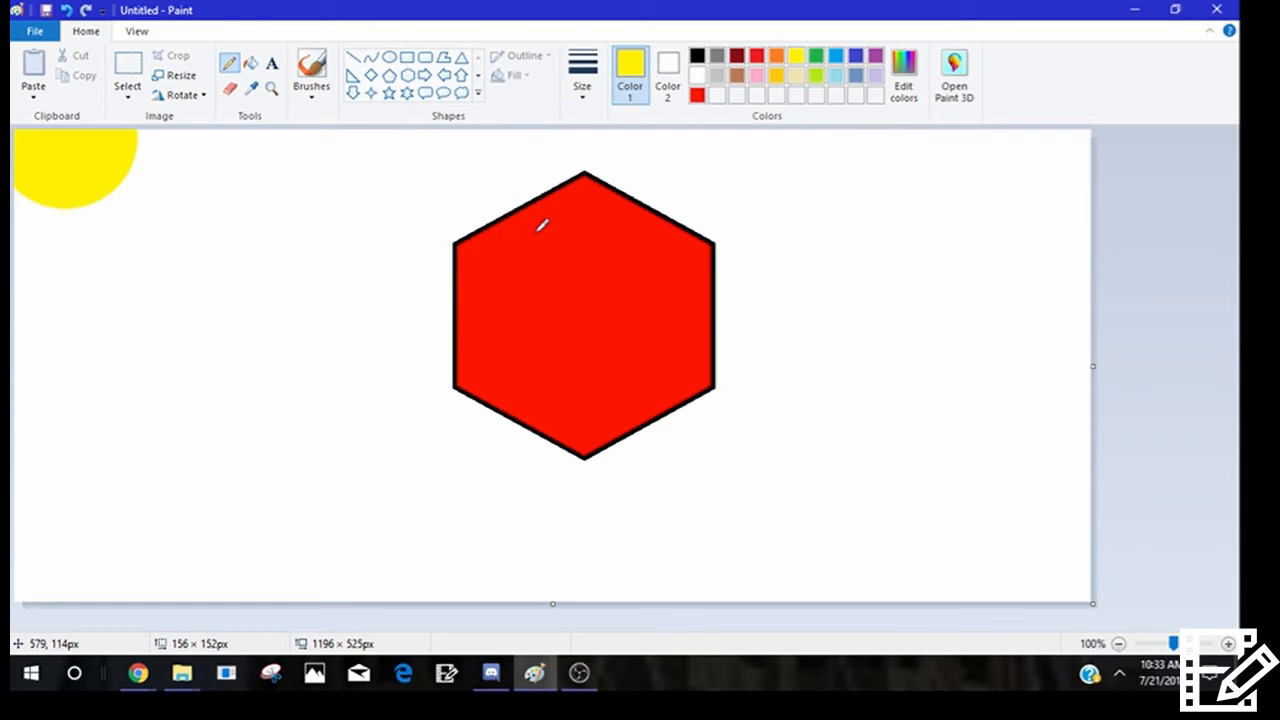
drag(153, 157, 242, 160)
drag(157, 192, 234, 253)
mouse_move(104, 213)
mouse_down()
mouse_move(136, 253)
mouse_move(155, 313)
mouse_move(68, 295)
mouse_up()
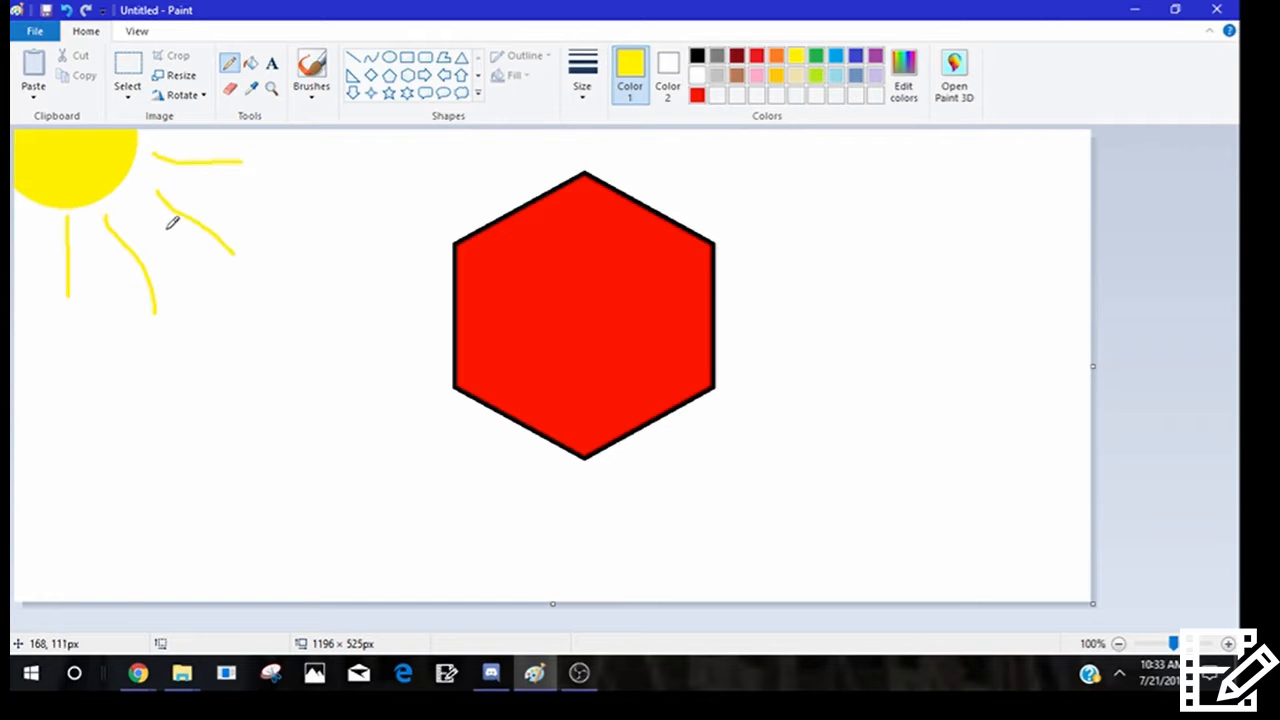
- Sample the hexagon's red as the drawing colour and open that colour for editing
click(251, 88)
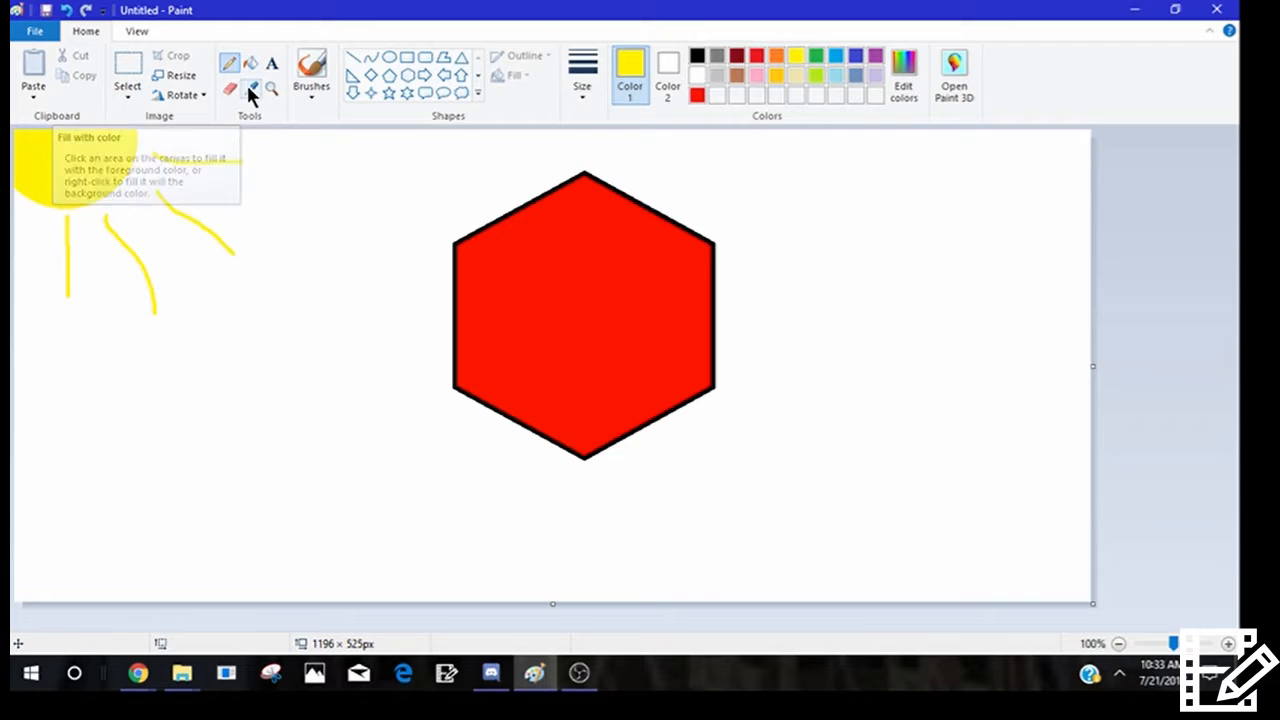
click(522, 273)
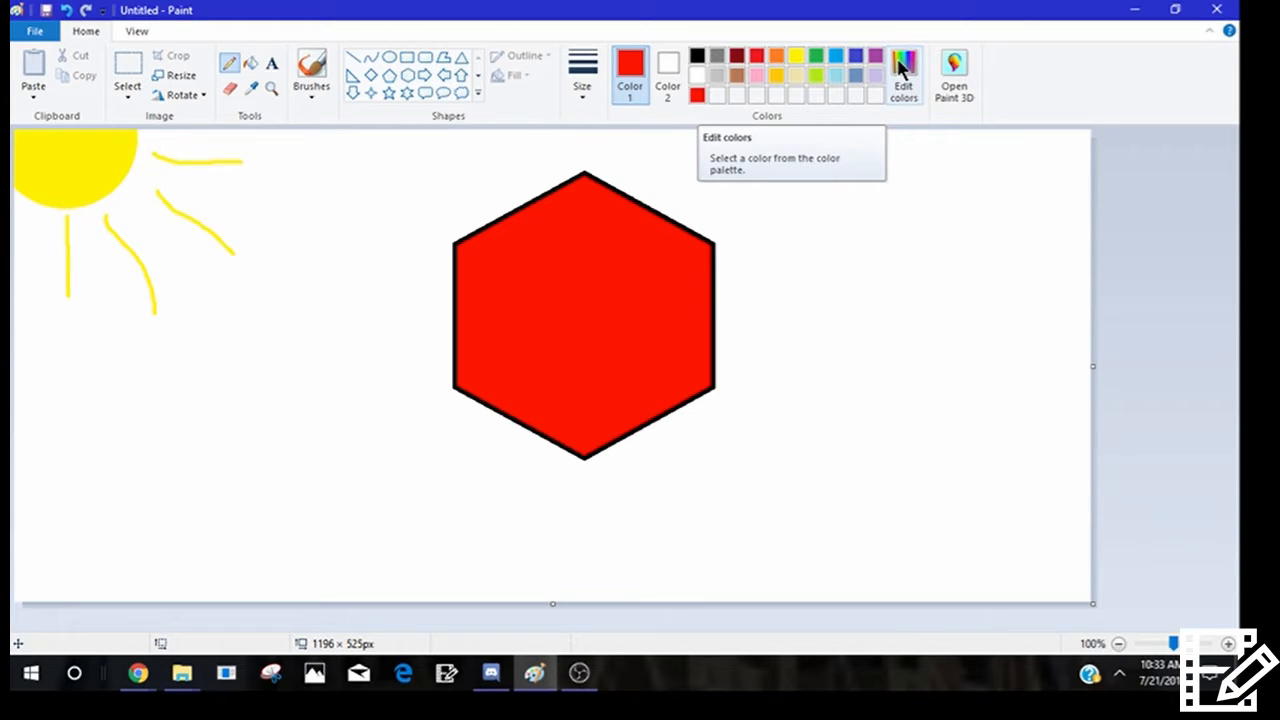
click(902, 68)
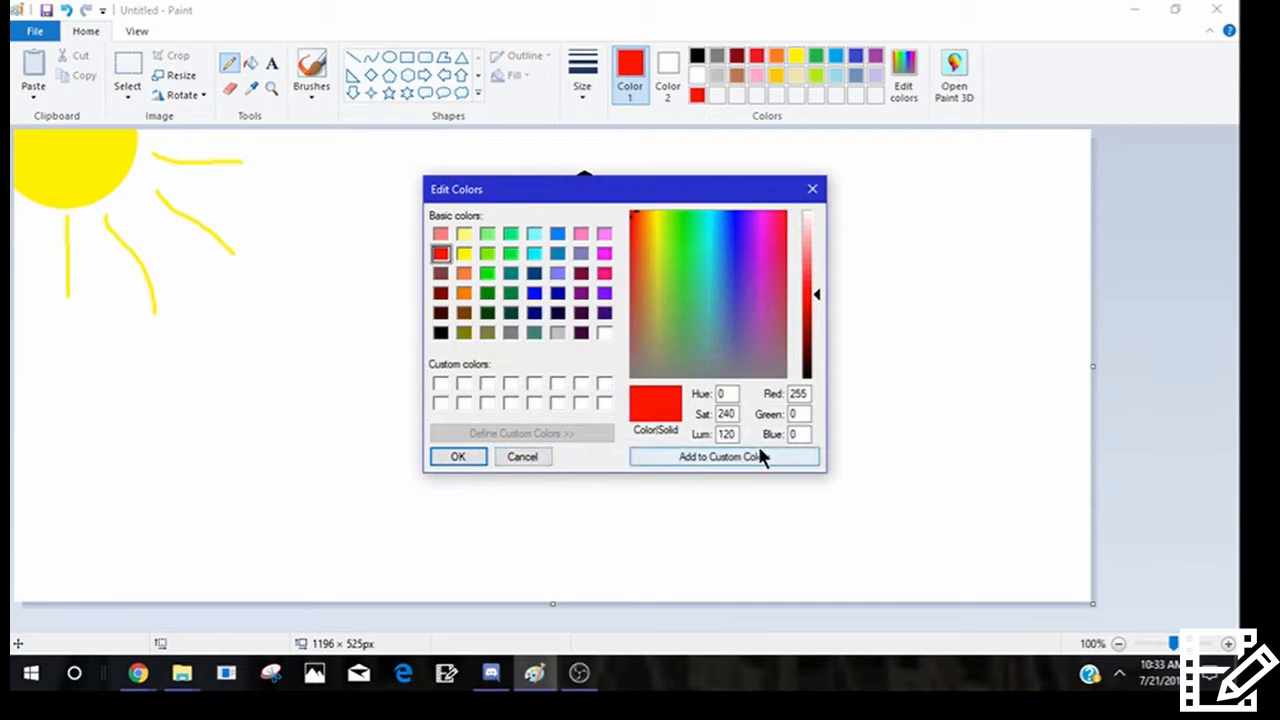
- Try luminosity values of 240, 50, 200 and 120 on the sampled red
double_click(724, 435)
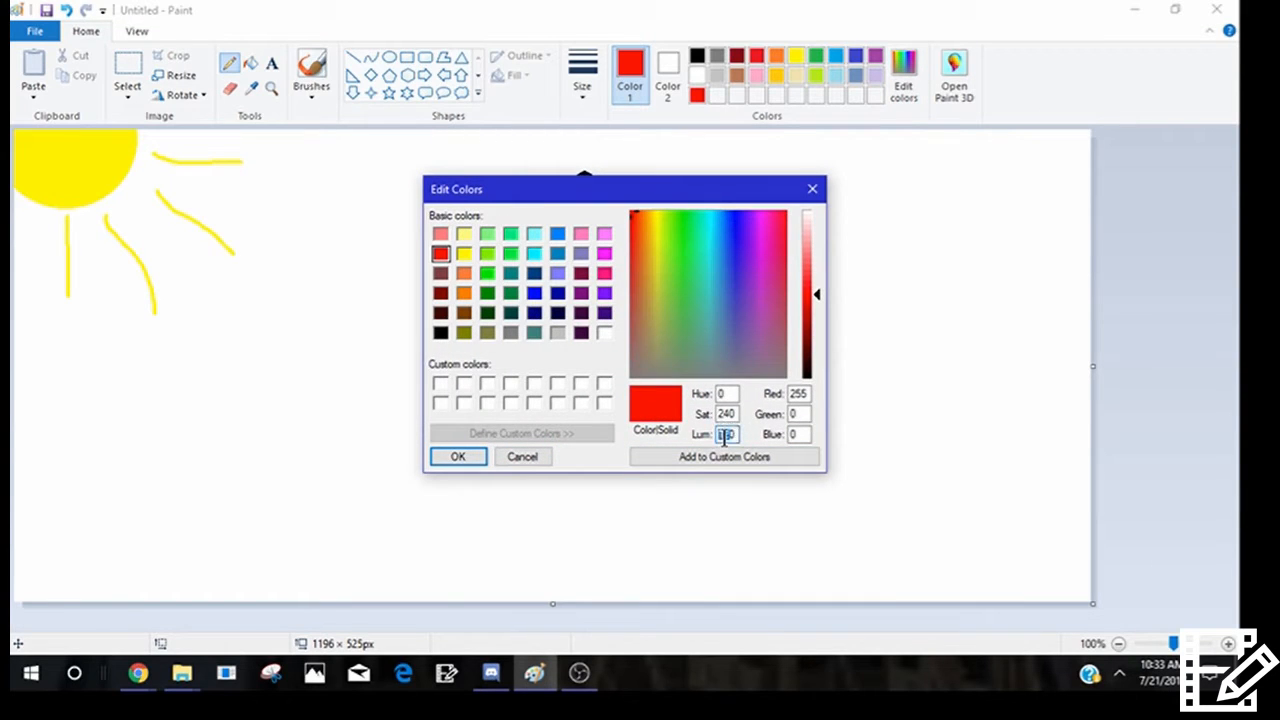
double_click(724, 435)
click(726, 433)
double_click(727, 433)
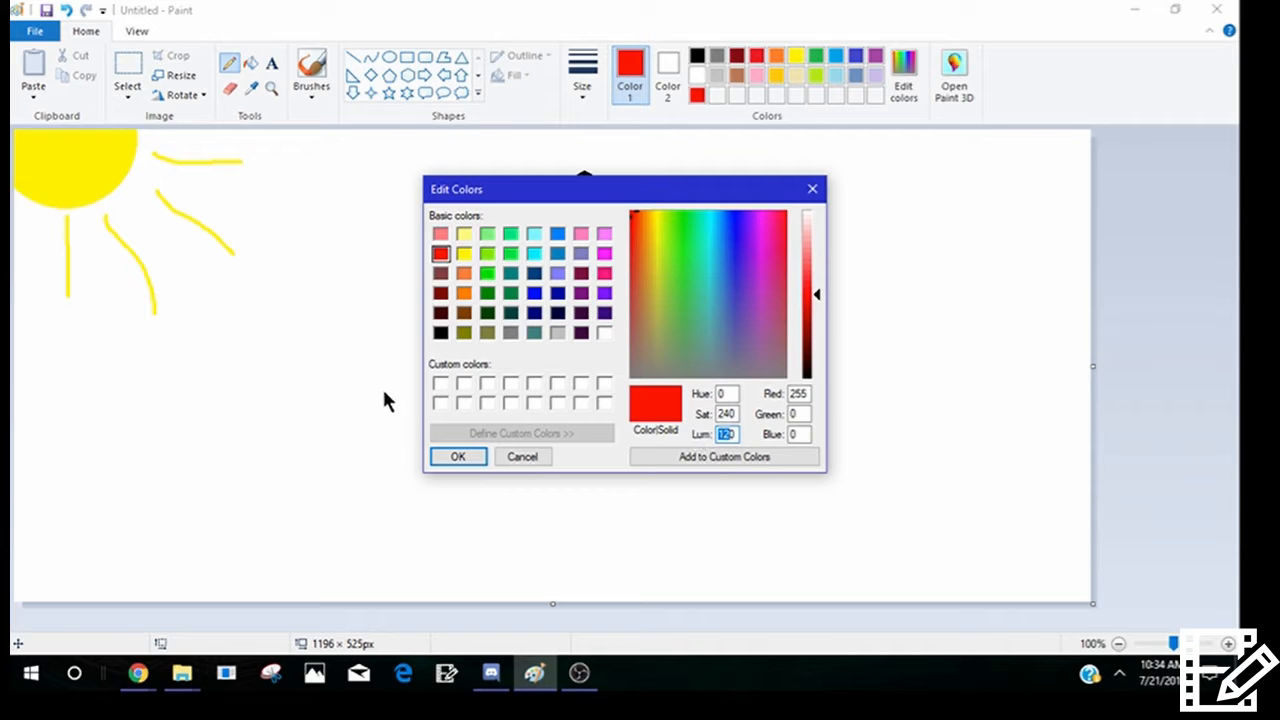
text(240)
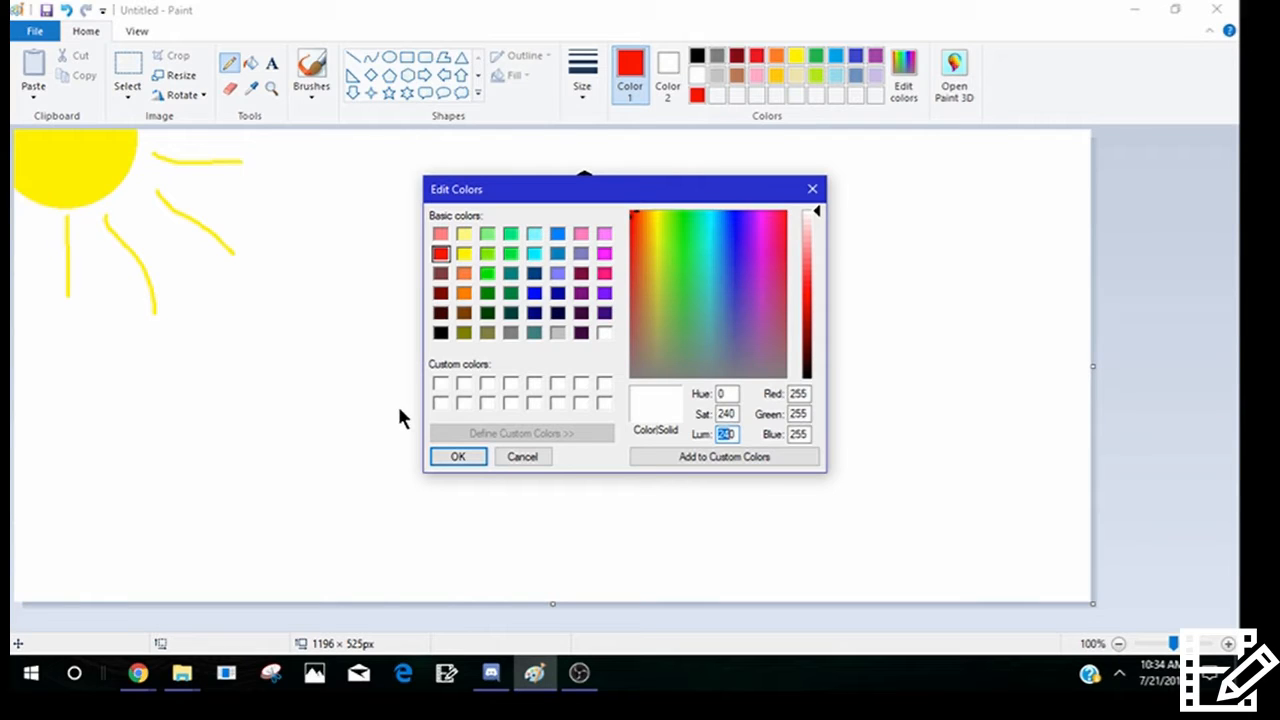
text(50)
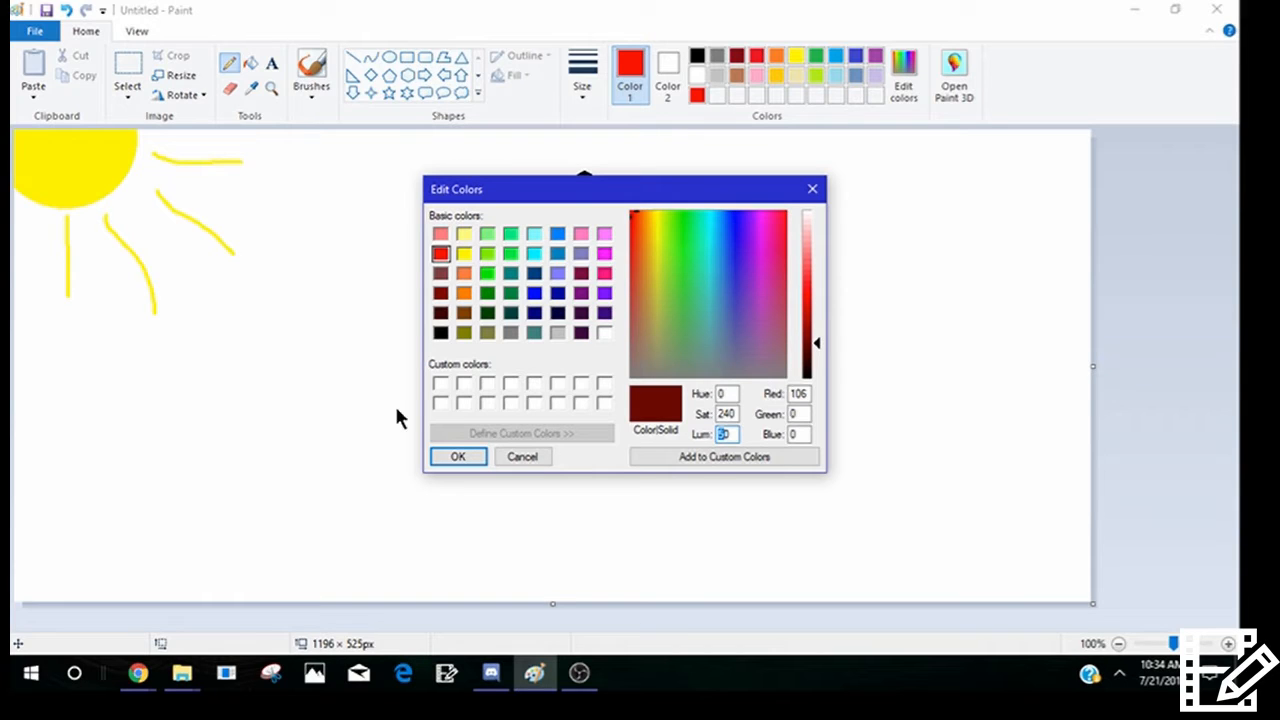
text(200)
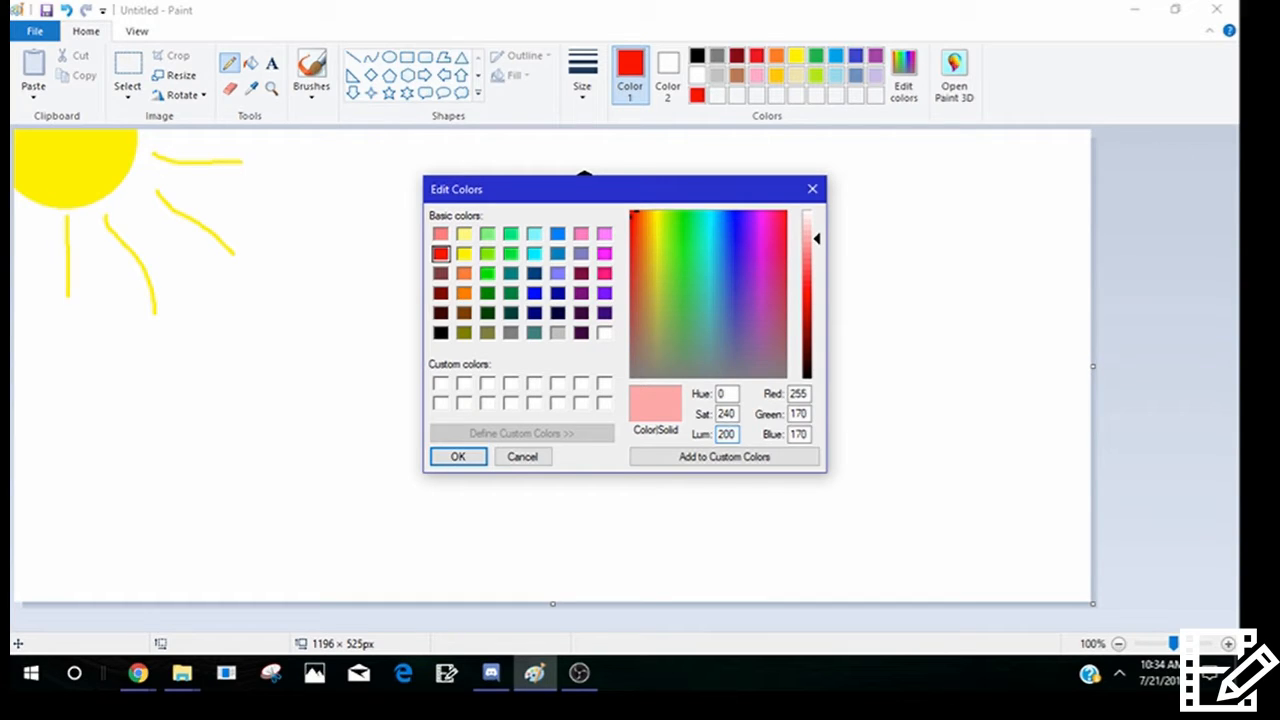
key(ctrl+a)
text(120)
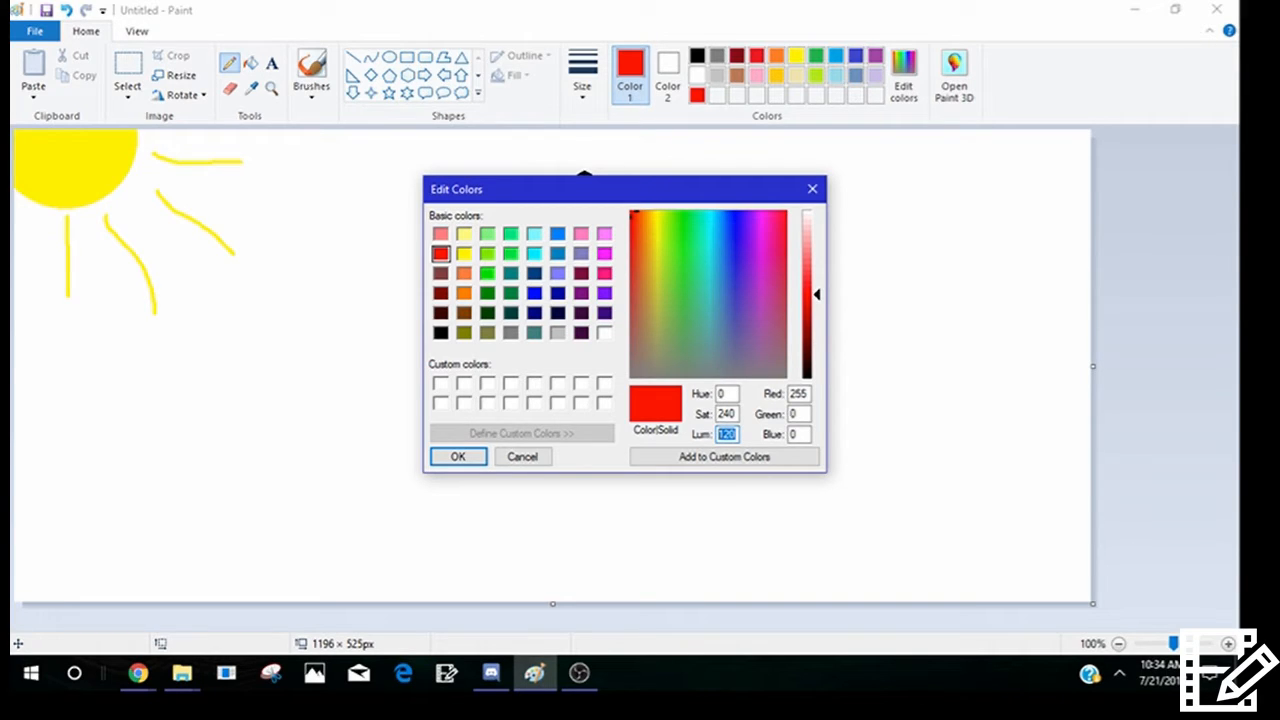
- Set the red's luminosity to 200 and apply the light pink as the drawing colour
text(200)
key(Return)
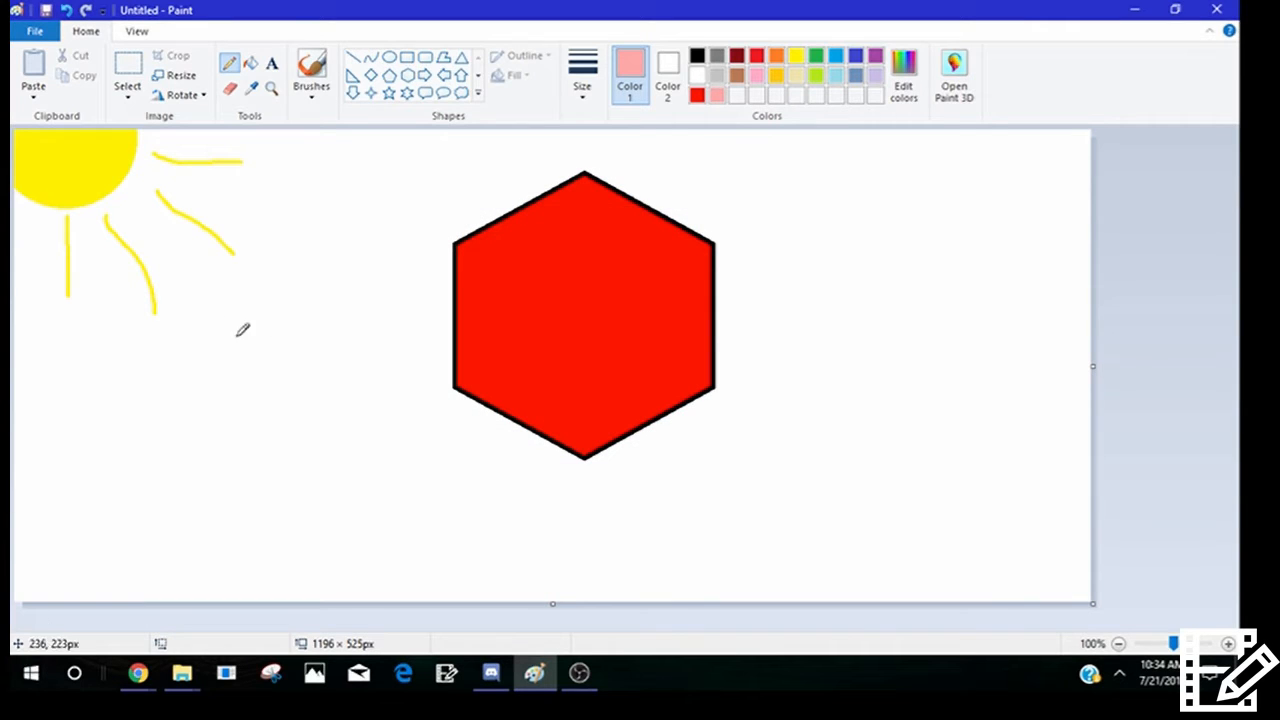
- Draw a freehand light pink line down the hexagon's left part, from its upper-left edge to its lower-left edge
scroll(418, 399, up, 1)
drag(431, 626, 677, 608)
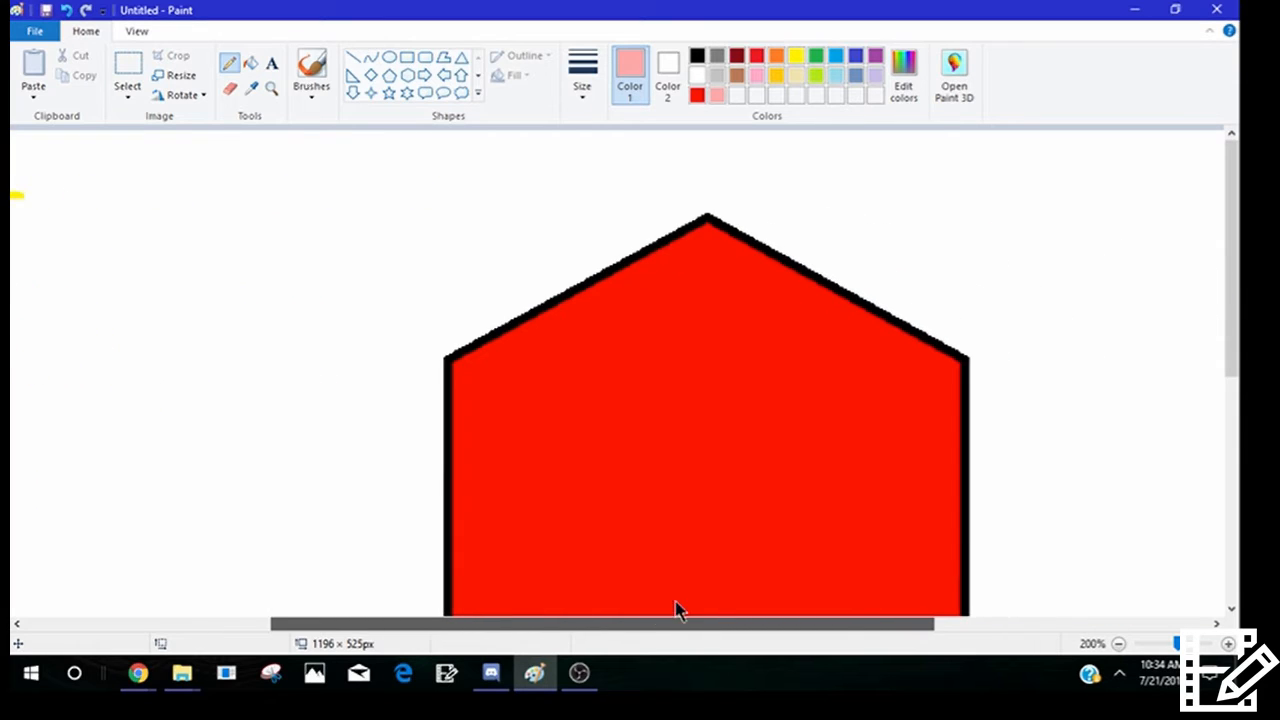
scroll(526, 321, down, 2)
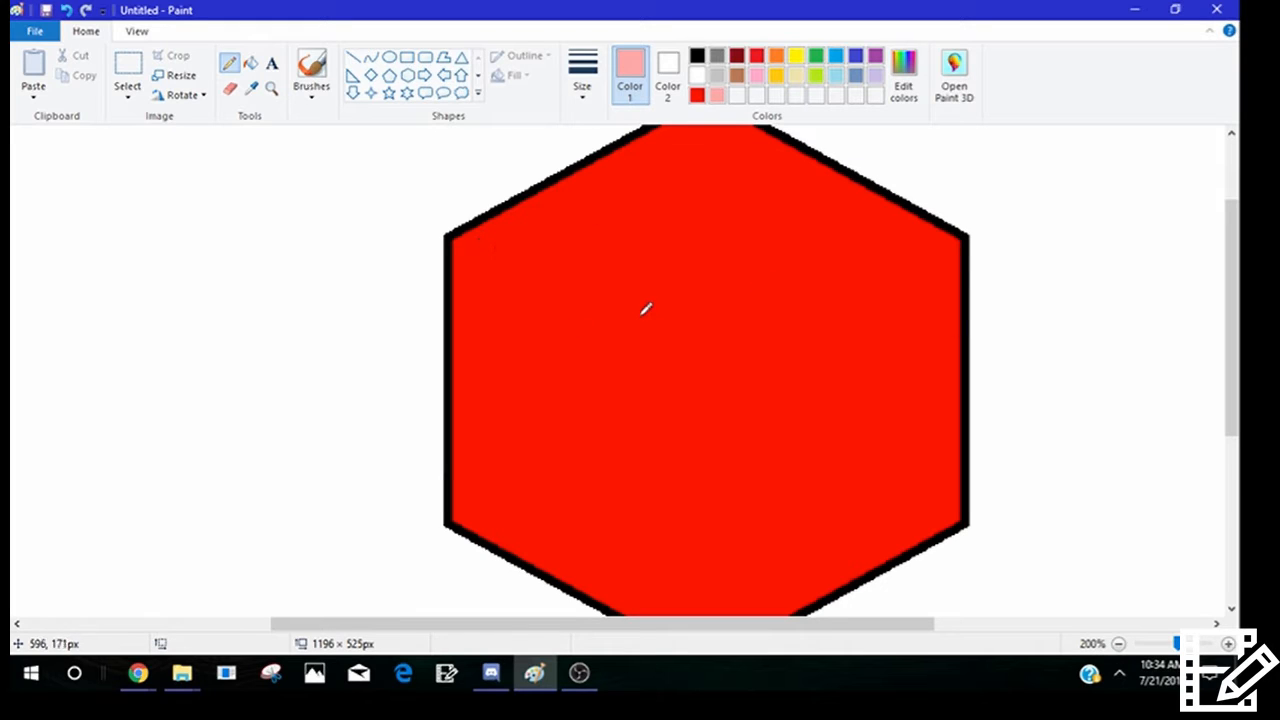
drag(545, 189, 521, 556)
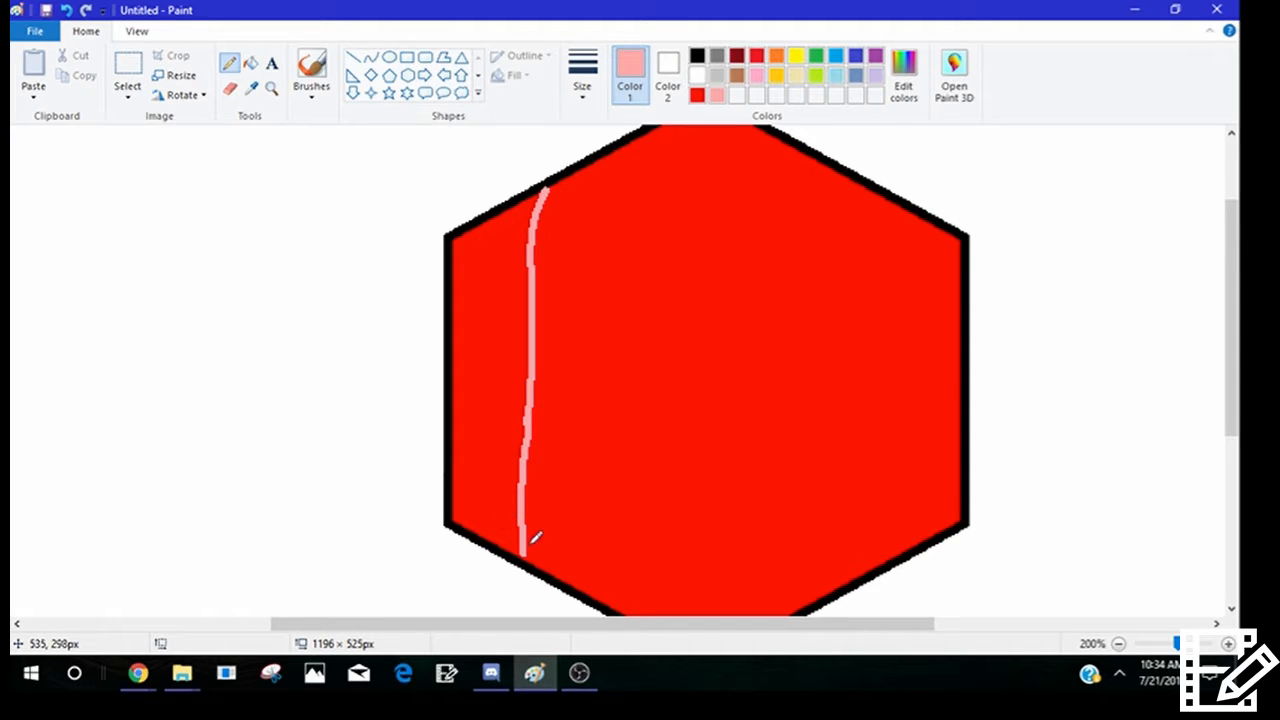
- Set the pencil to the thinnest line size and examine where the pink line's lower end meets the hexagon's outline
click(580, 88)
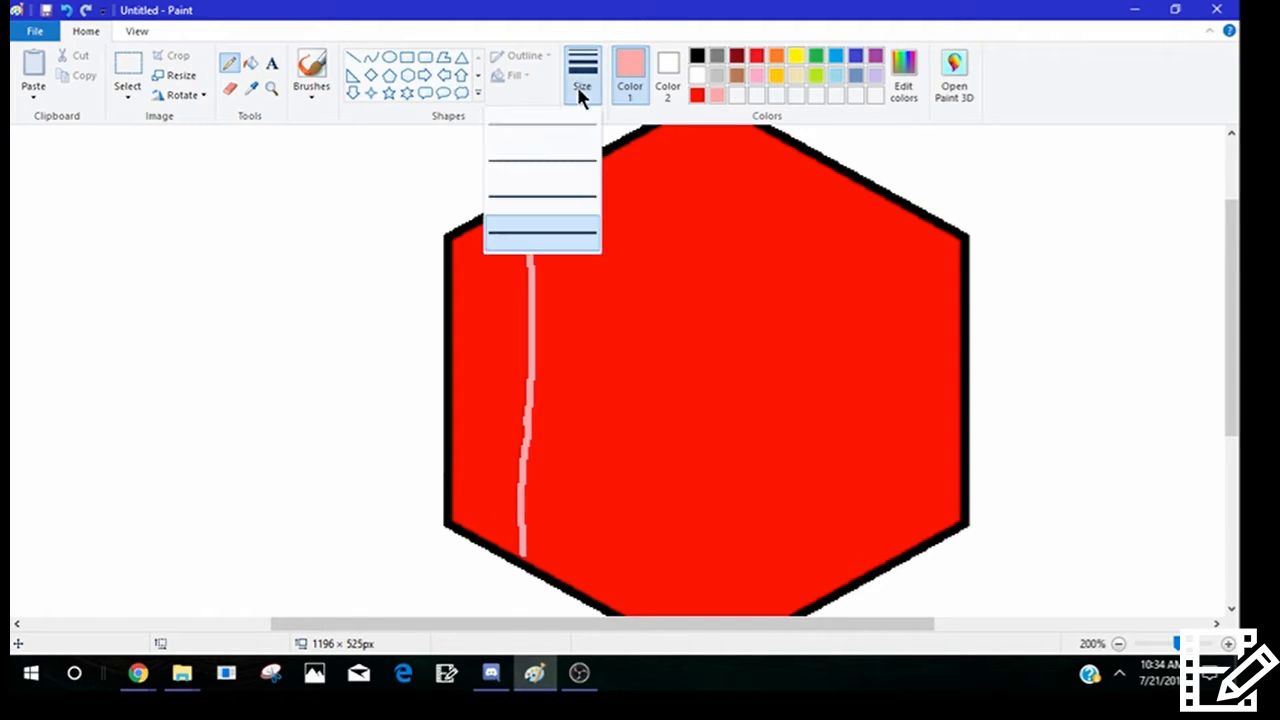
click(528, 128)
scroll(524, 480, down, 3)
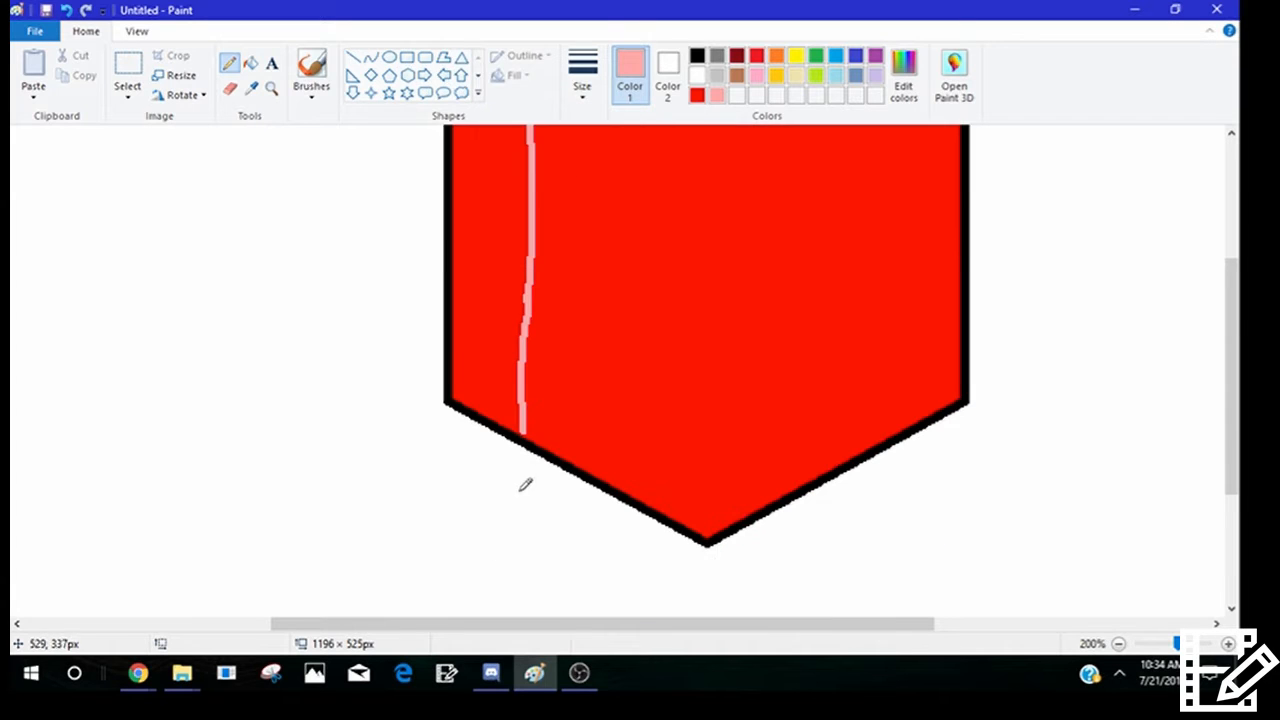
scroll(528, 428, up, 3)
drag(457, 628, 645, 610)
scroll(643, 431, down, 3)
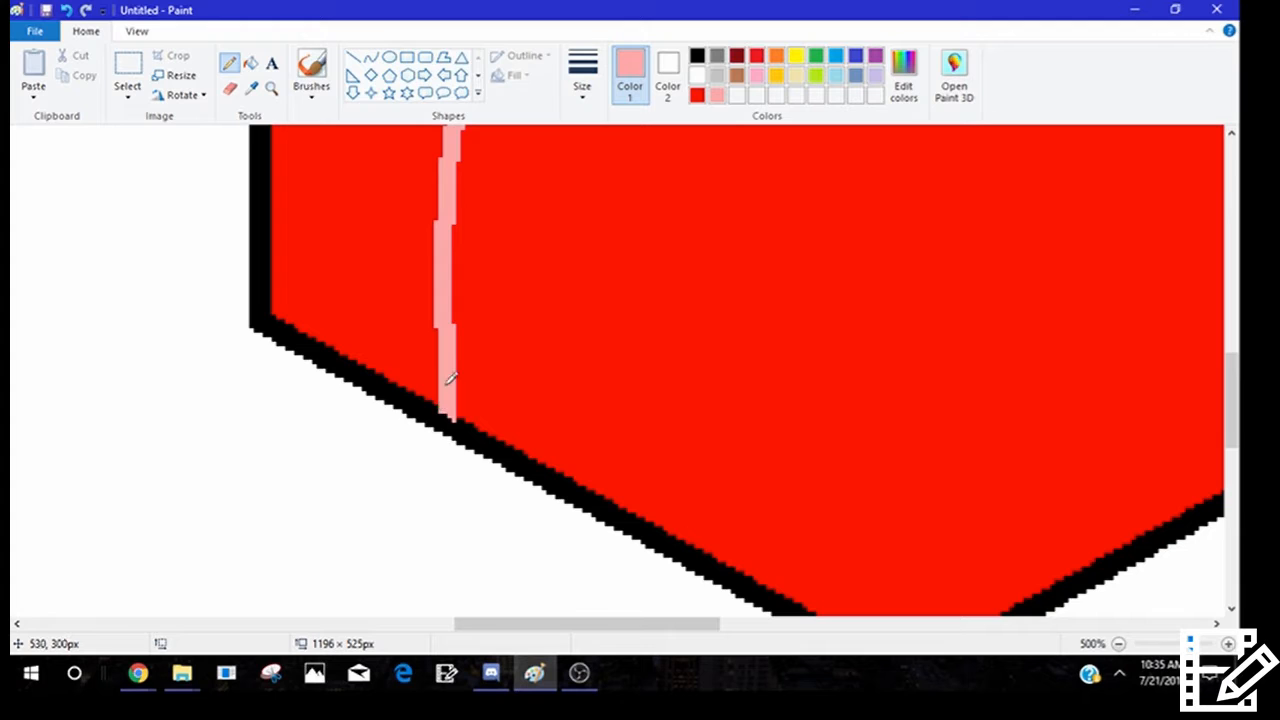
scroll(455, 375, up, 5)
ctrl+scroll(465, 347, down, 3)
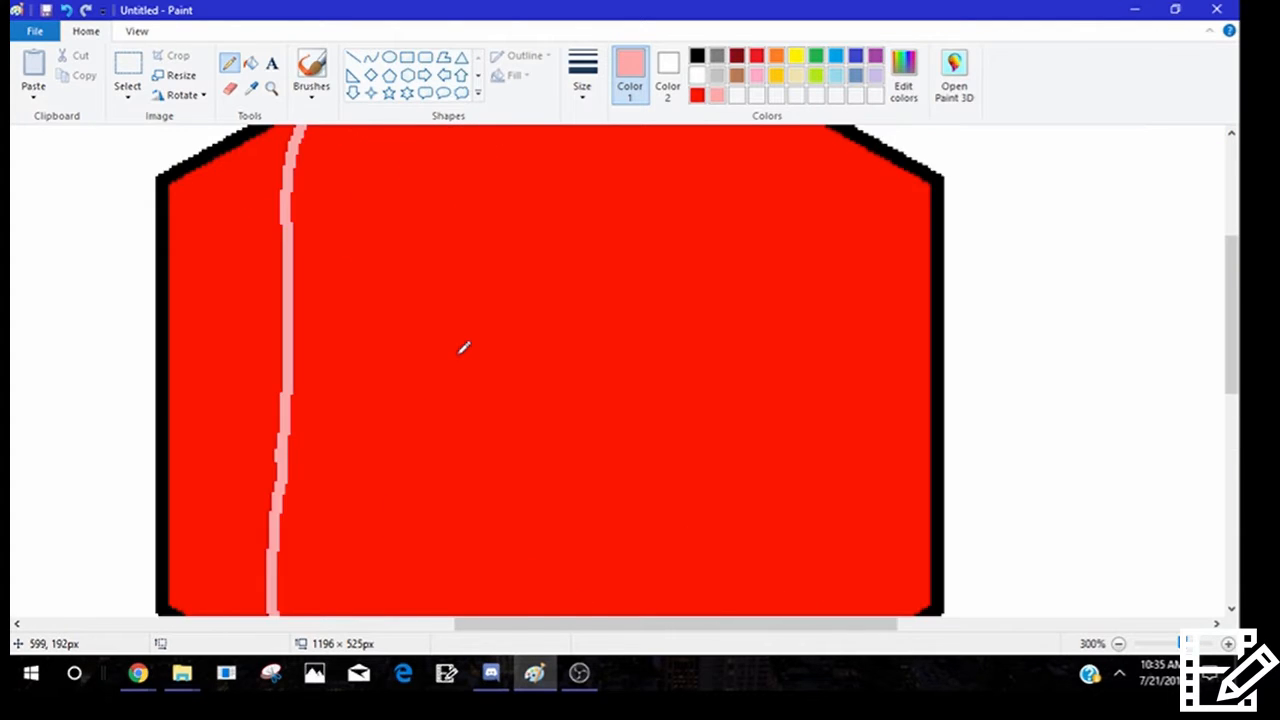
- Fill the area between the hexagon's left edge and the freehand line with light pink
scroll(358, 270, up, 2)
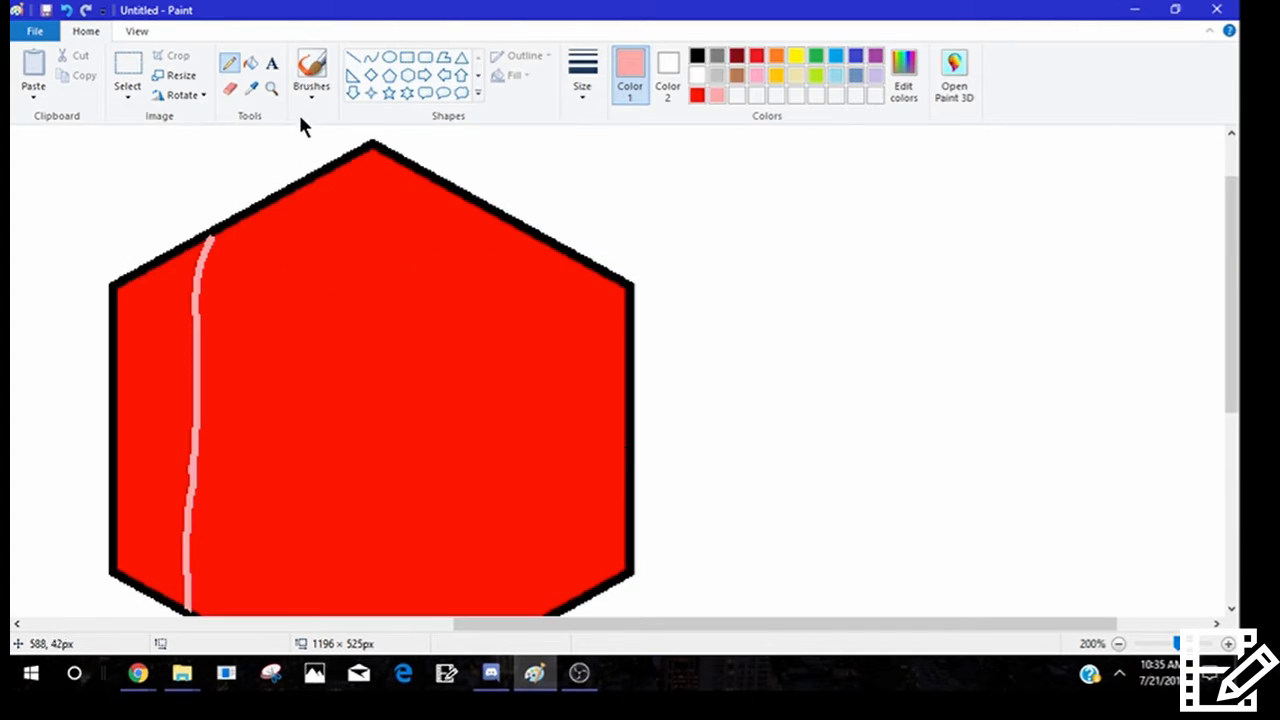
click(250, 63)
click(178, 317)
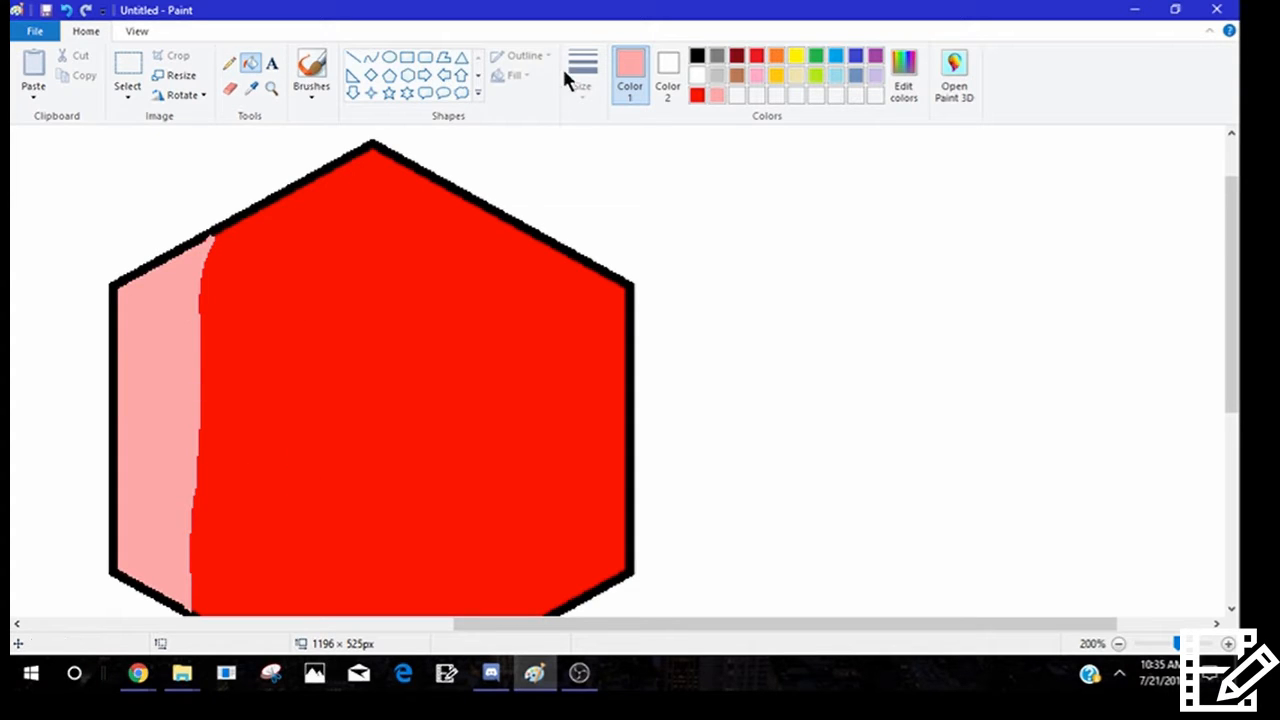
- Lower the light pink's luminosity to get a slightly deeper pink as the drawing colour
click(905, 72)
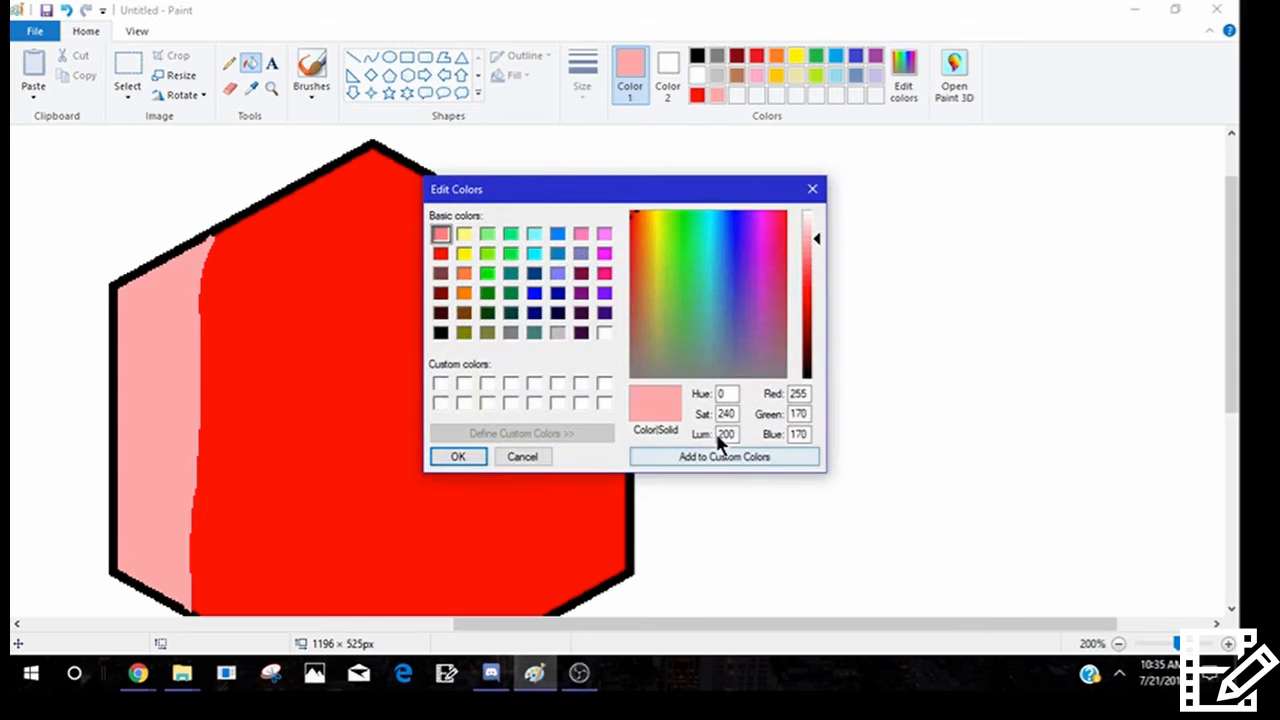
drag(734, 433, 712, 440)
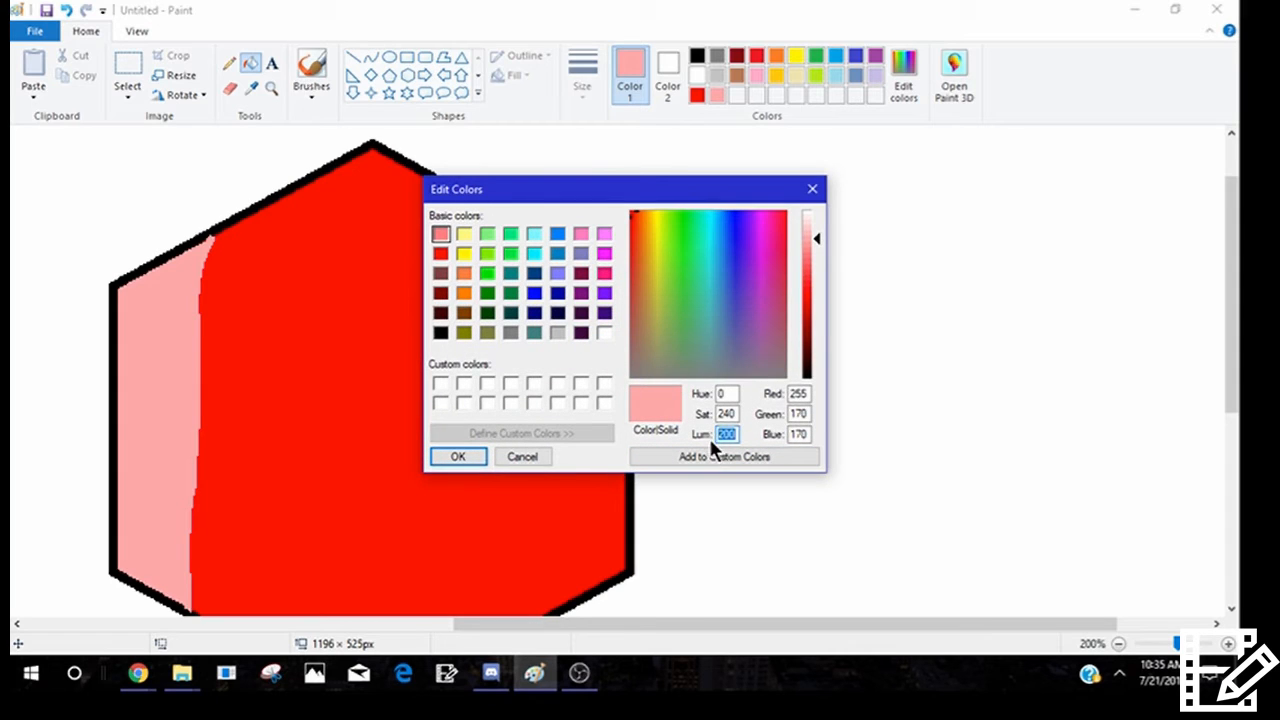
text(180)
key(Return)
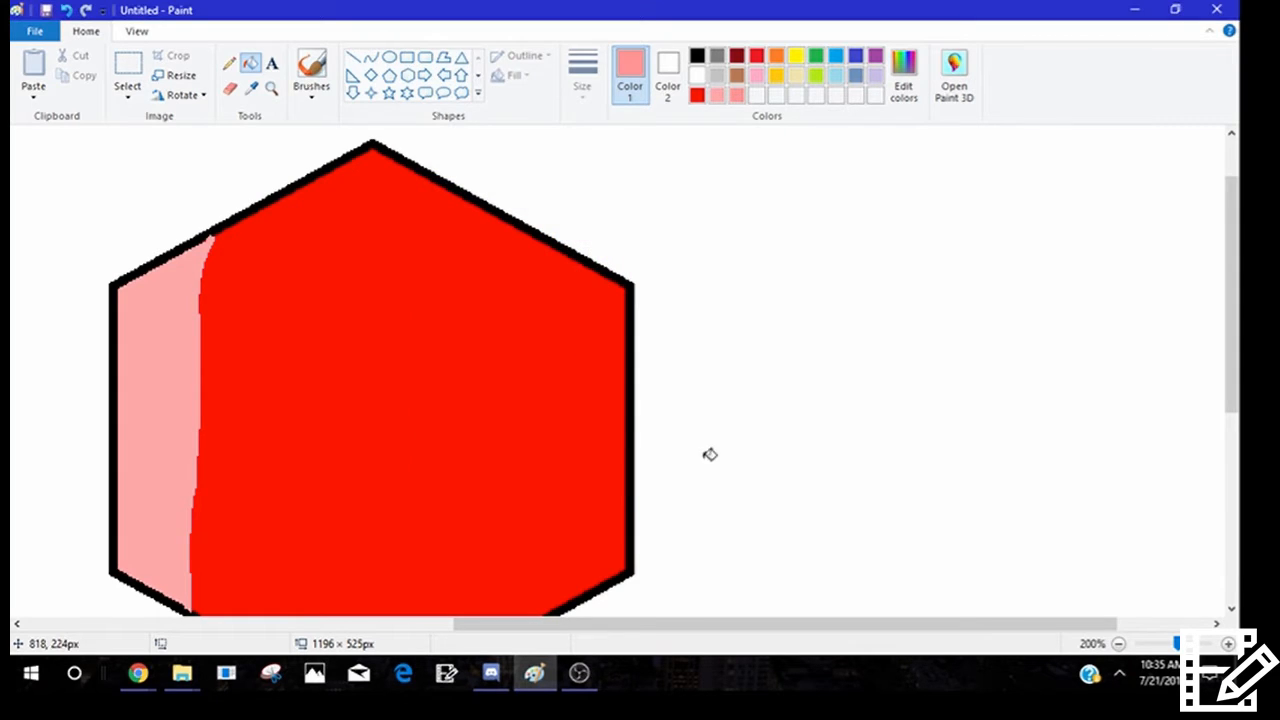
- Switch to the pencil and sample the light pink of the filled strip as the drawing colour
click(228, 62)
scroll(266, 180, down, 2)
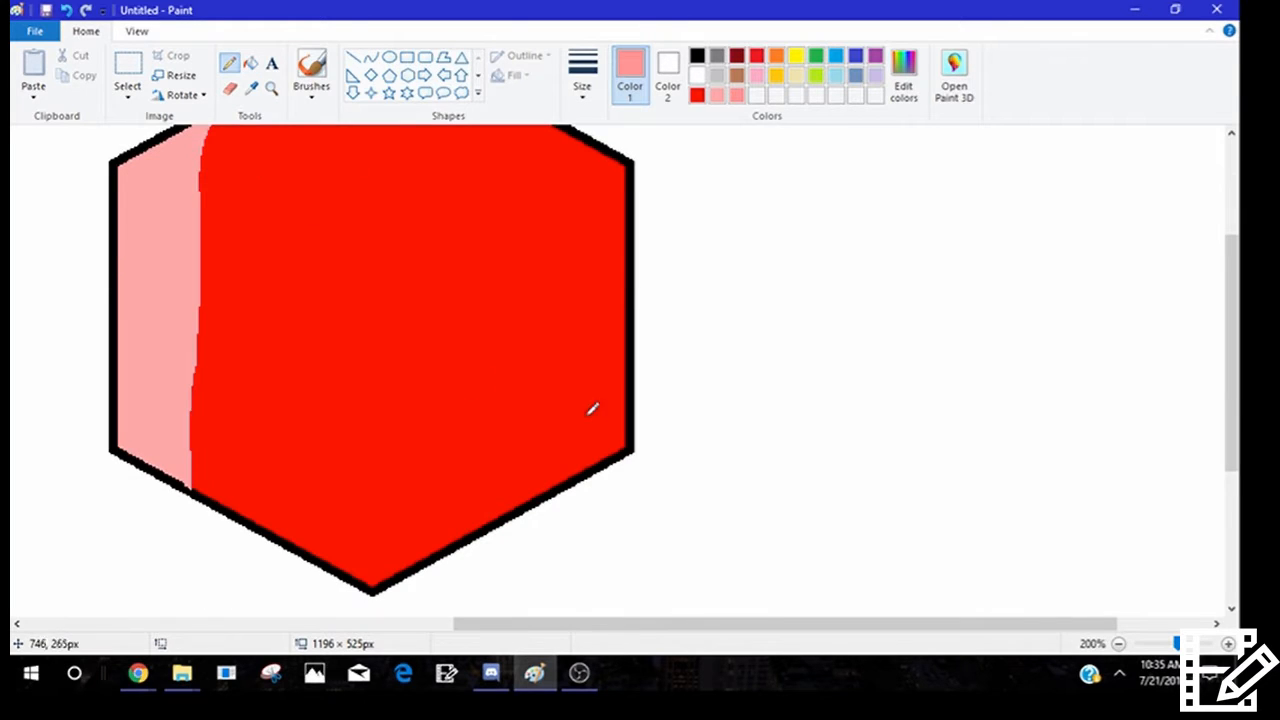
drag(1243, 371, 1243, 350)
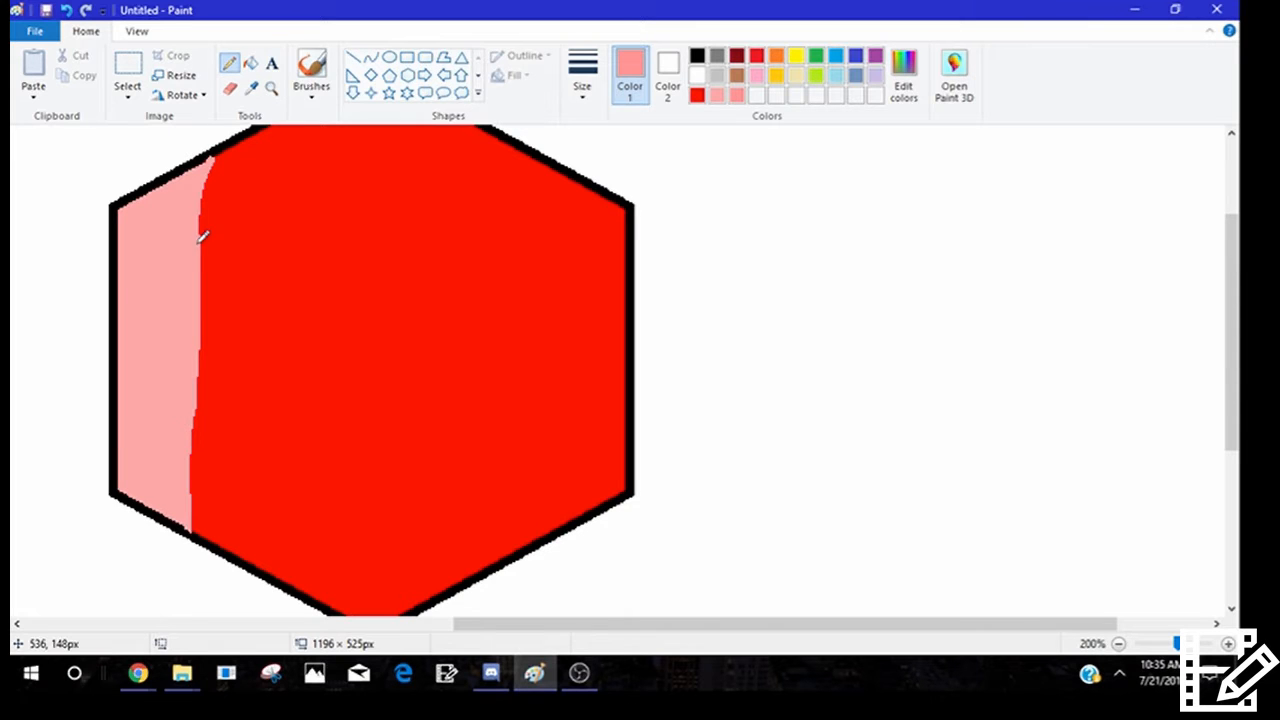
scroll(226, 186, up, 6)
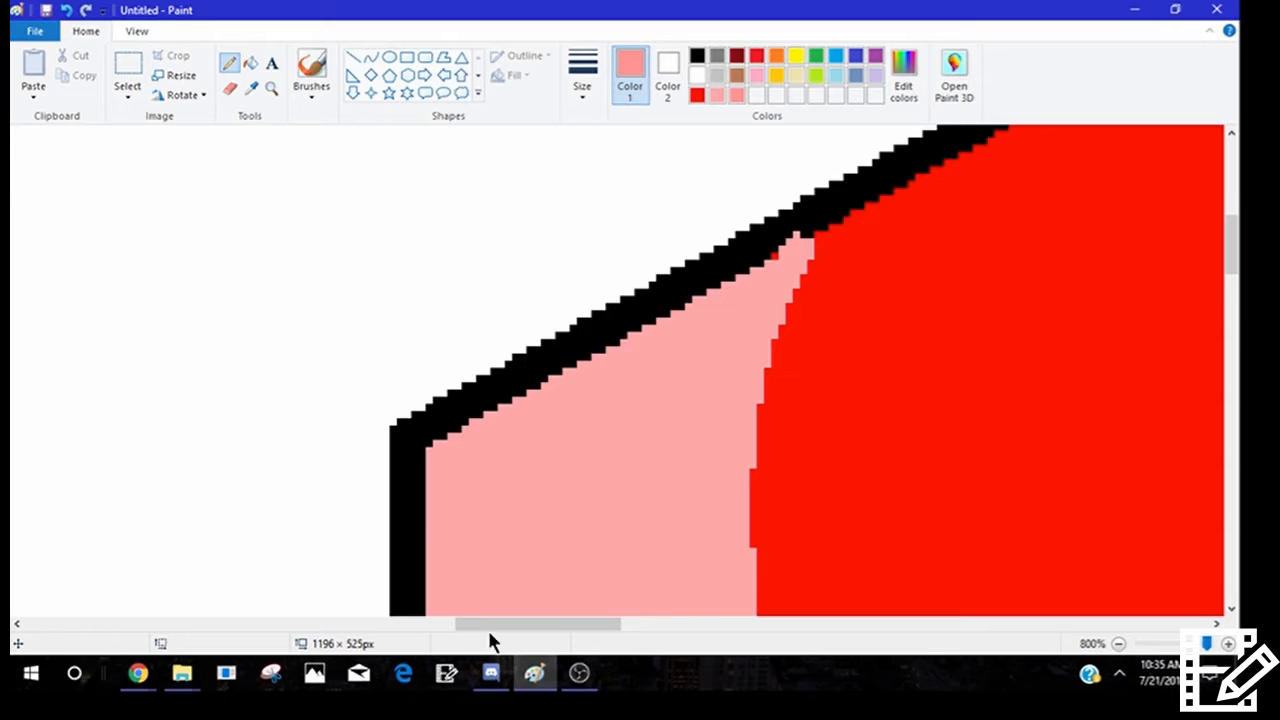
drag(497, 617, 522, 618)
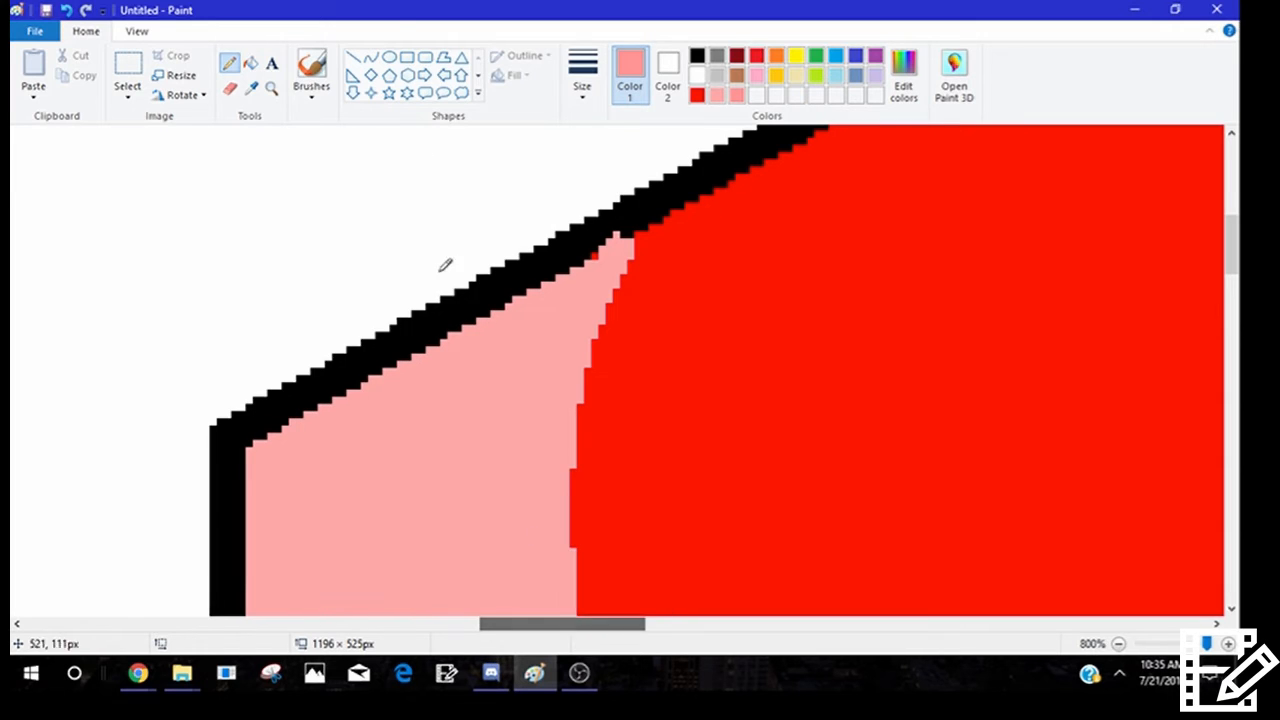
click(250, 89)
click(585, 280)
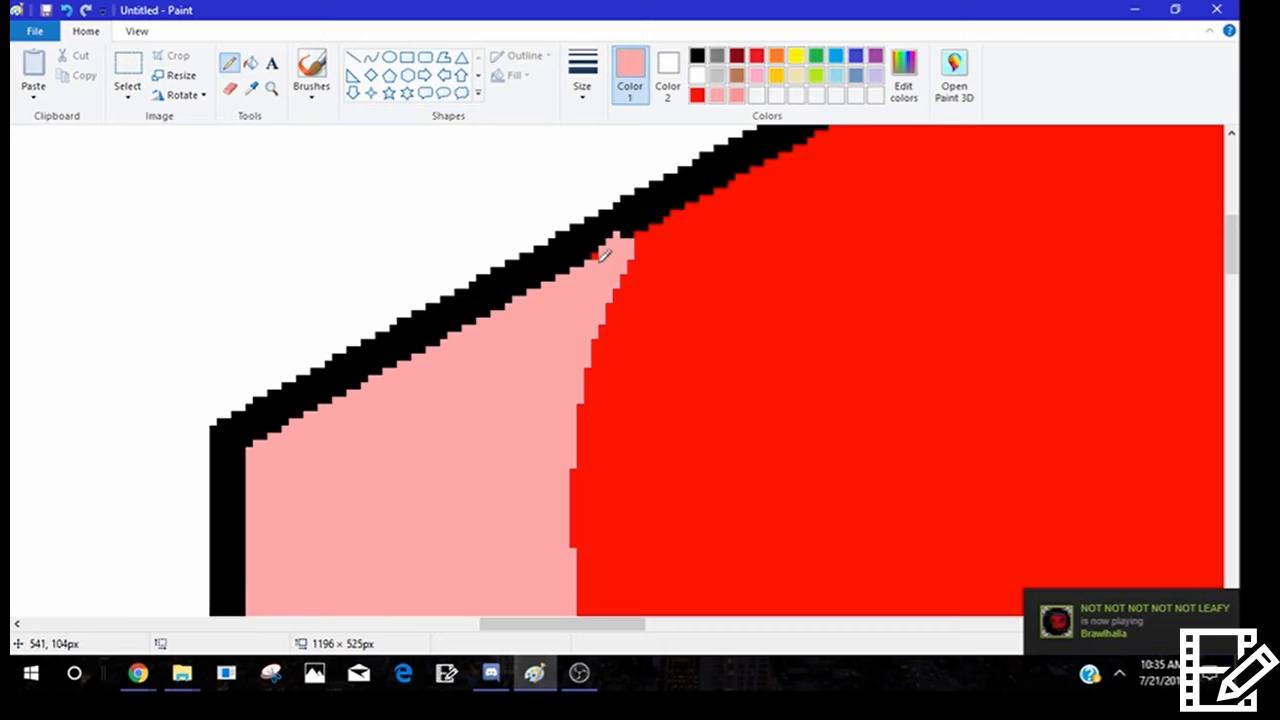
scroll(688, 172, down, 5)
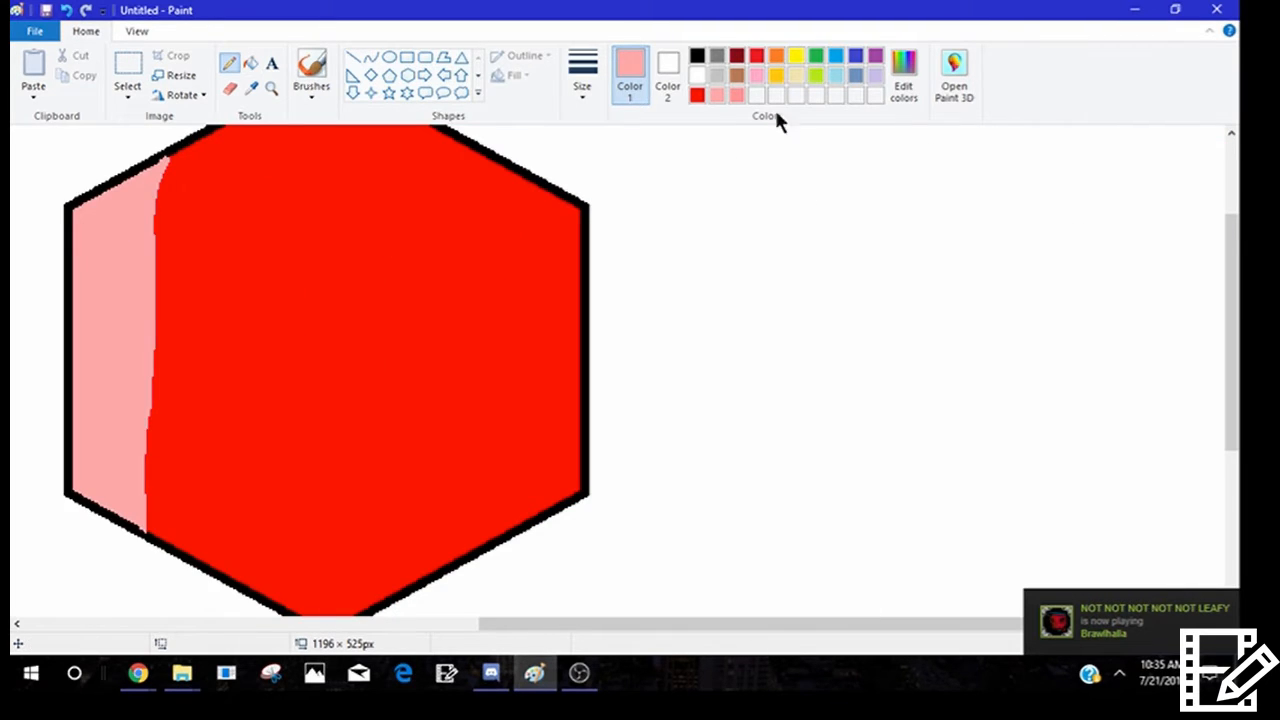
- Mix a slightly deeper pink from the sampled light pink by lowering its luminosity, and apply it as the drawing colour
click(900, 84)
click(732, 435)
key(BackSpace)
text(0)
key(BackSpace)
key(BackSpace)
key(BackSpace)
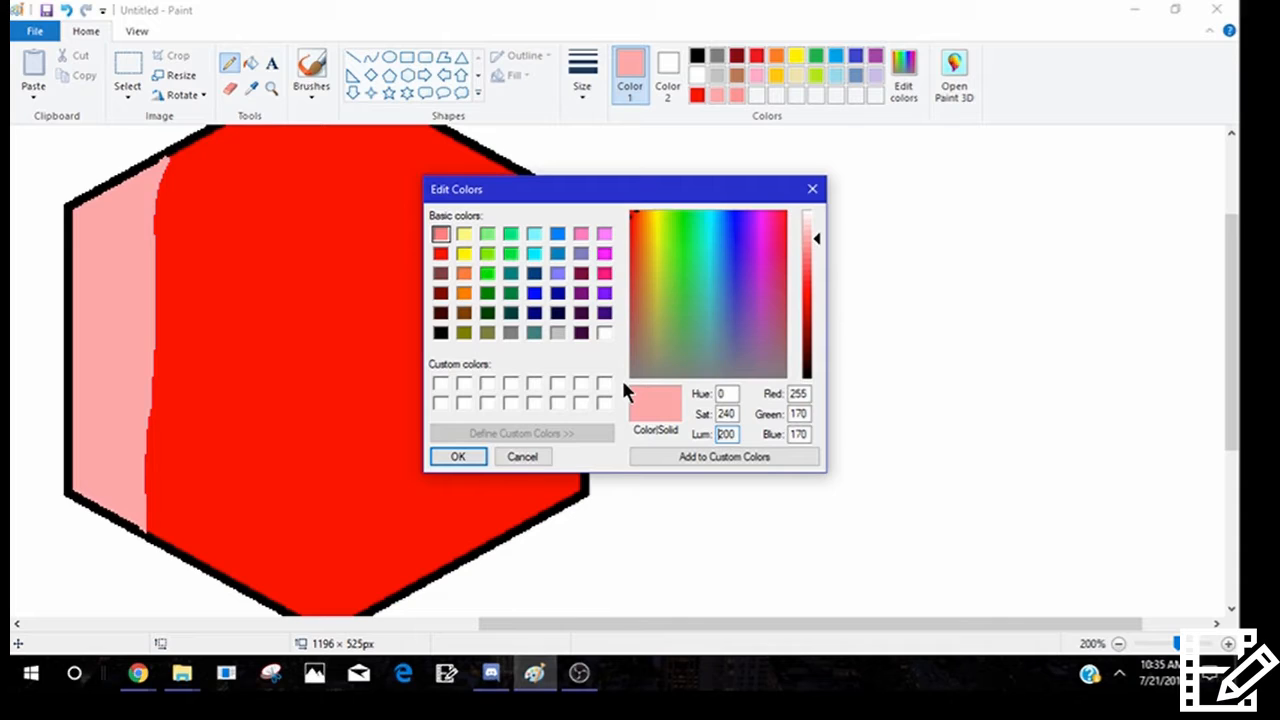
text(109)
key(Return)
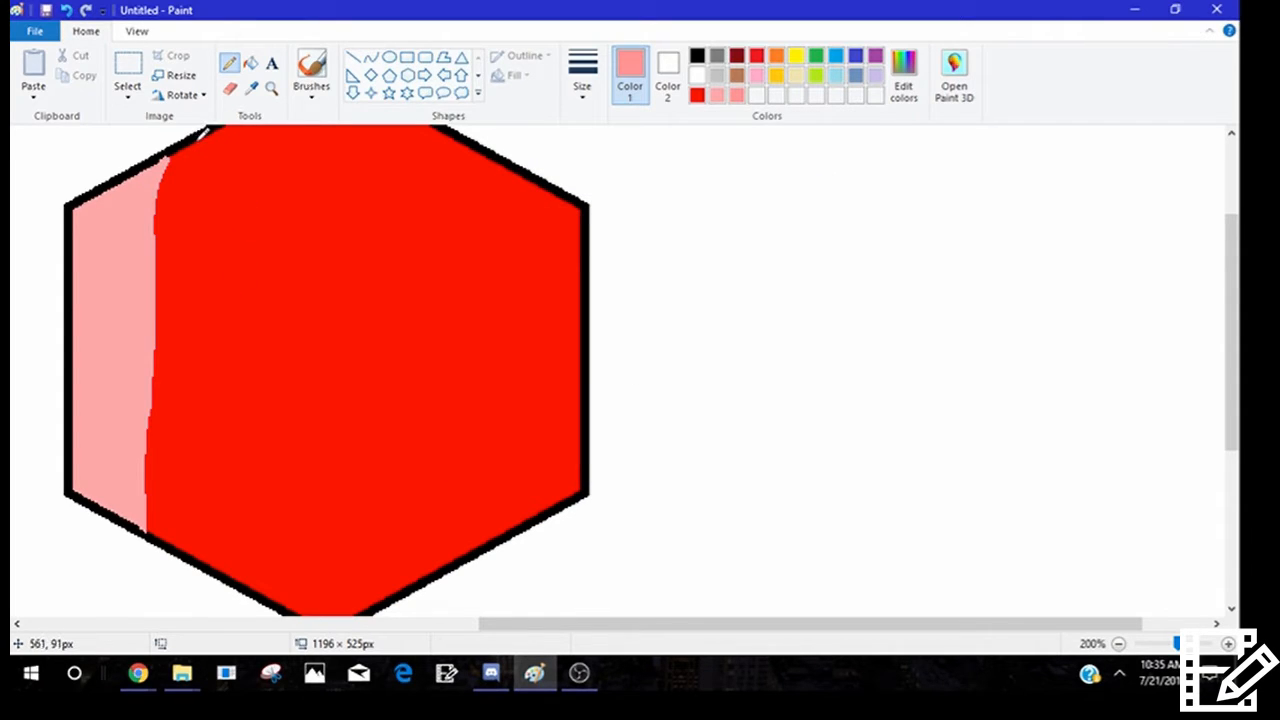
- Draw a thin freehand line beside the light pink strip, running from the hexagon's upper-left edge to its lower-left edge
mouse_move(205, 131)
mouse_down()
mouse_move(189, 180)
mouse_move(205, 266)
mouse_move(200, 366)
mouse_up()
key(ctrl+z)
mouse_move(224, 130)
mouse_down()
mouse_move(206, 377)
mouse_move(212, 545)
mouse_up()
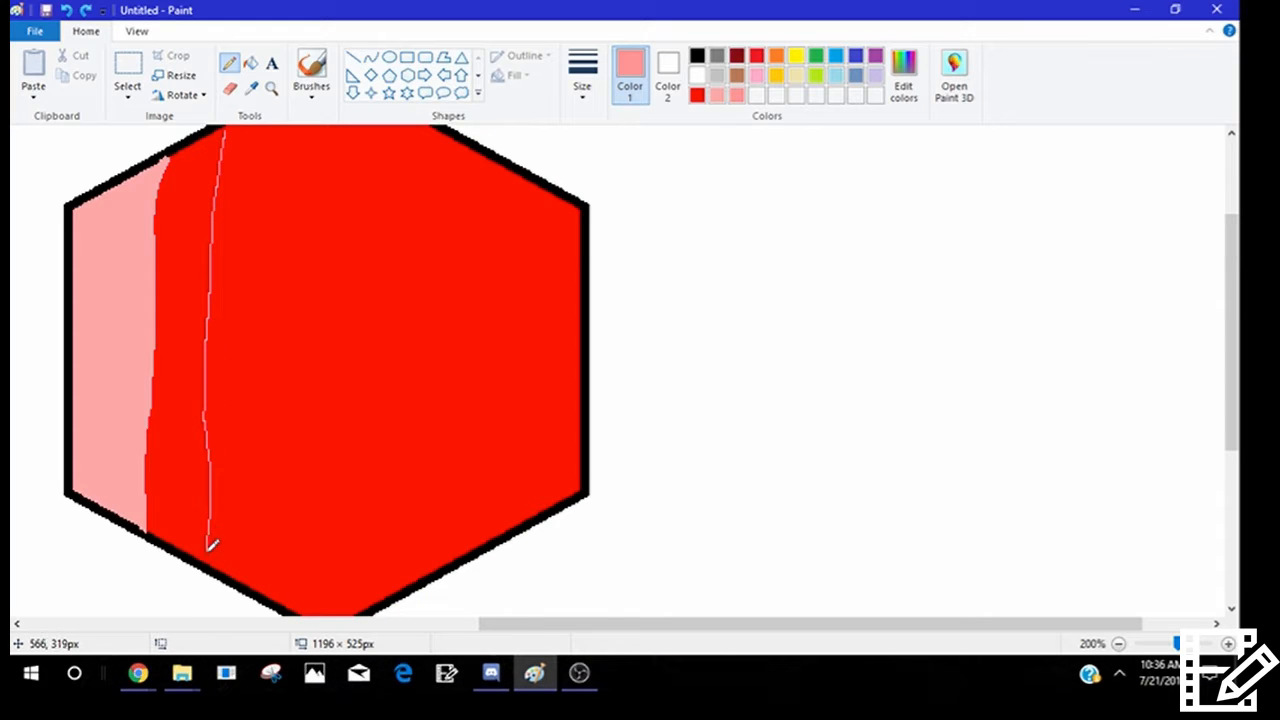
scroll(172, 477, up, 3)
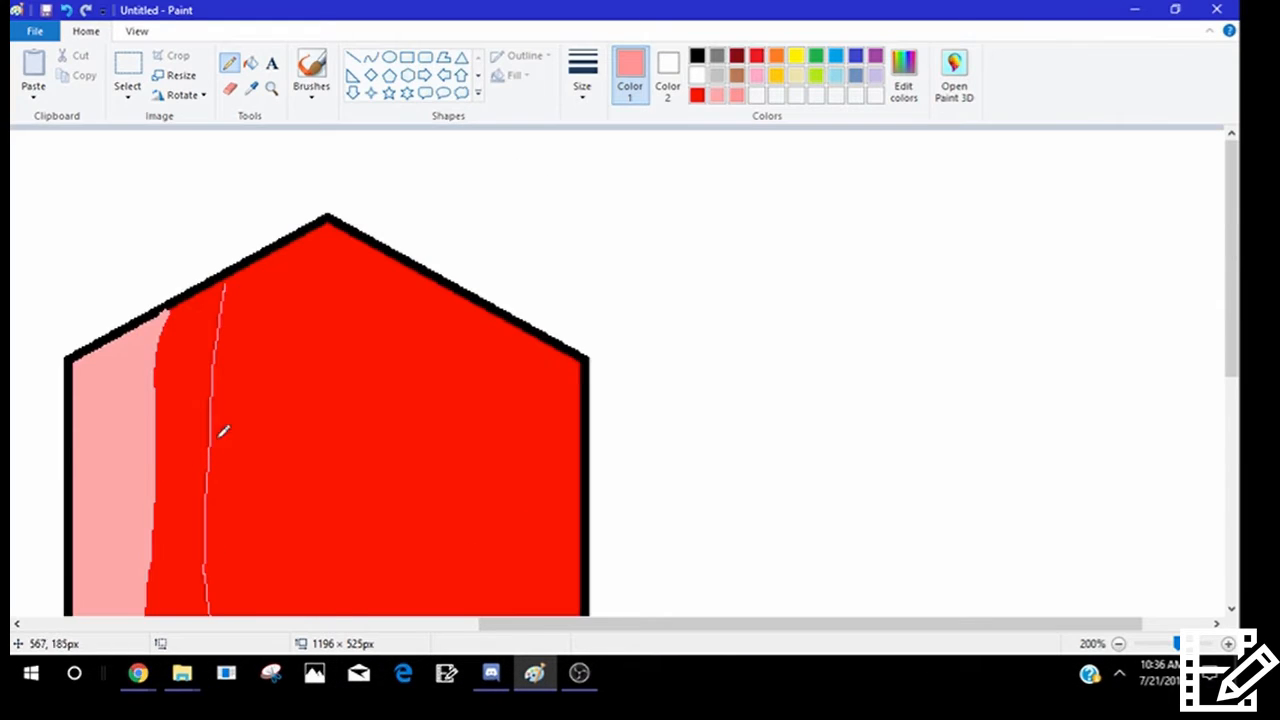
drag(226, 303, 228, 310)
- Fill the strip between the light pink area and the new line with the deeper pink
click(243, 66)
click(185, 450)
scroll(185, 450, down, 3)
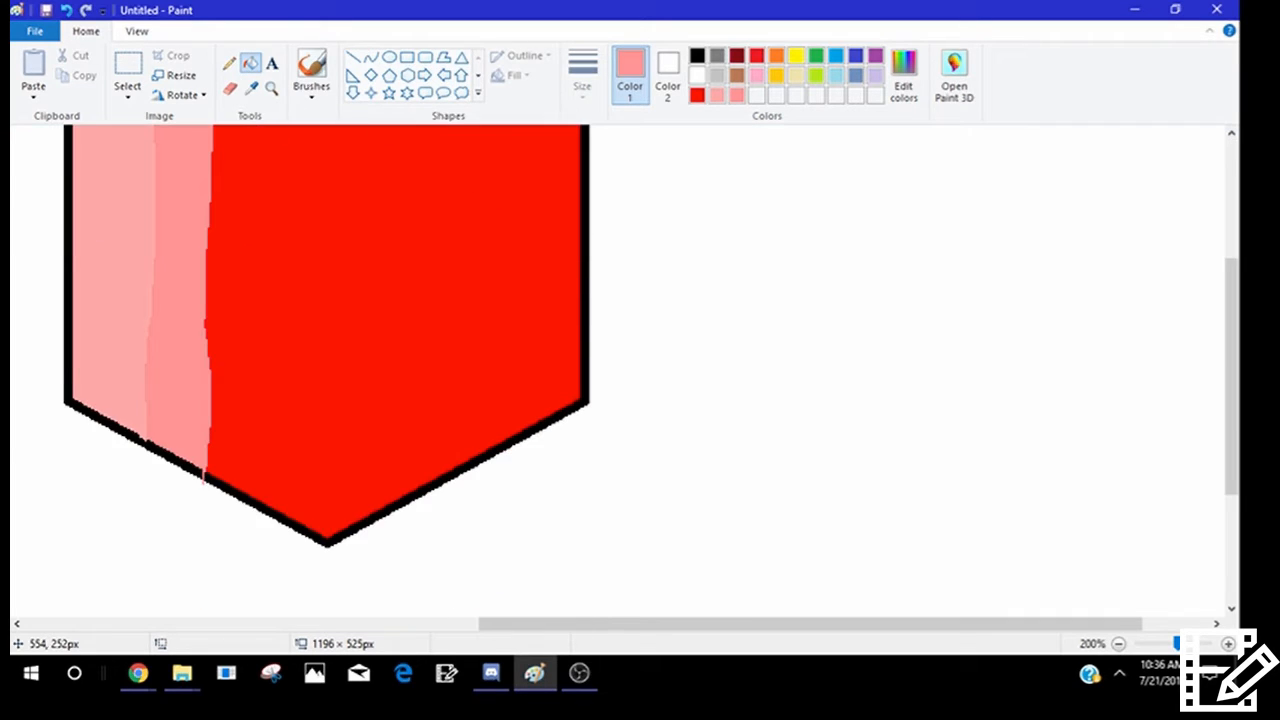
scroll(327, 370, up, 3)
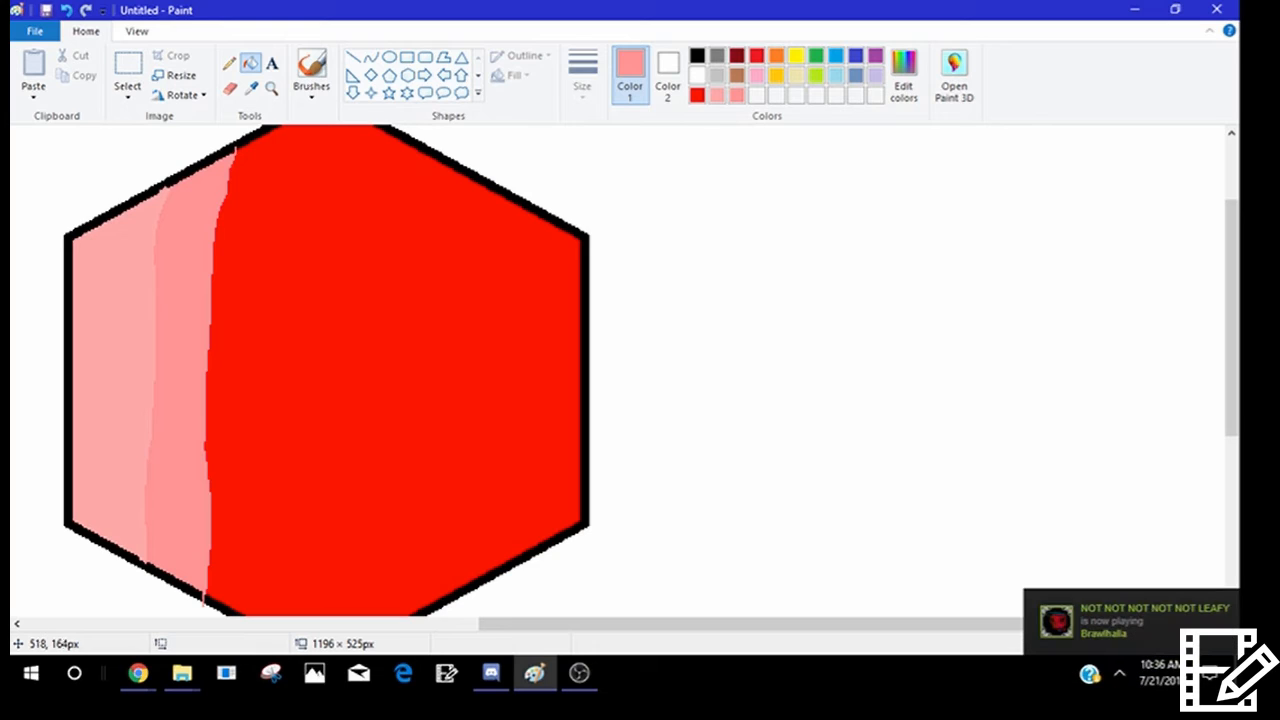
- Try filling the second strip with blue to reveal its boundary with the light pink strip, and undo the fill
scroll(330, 370, up, 4)
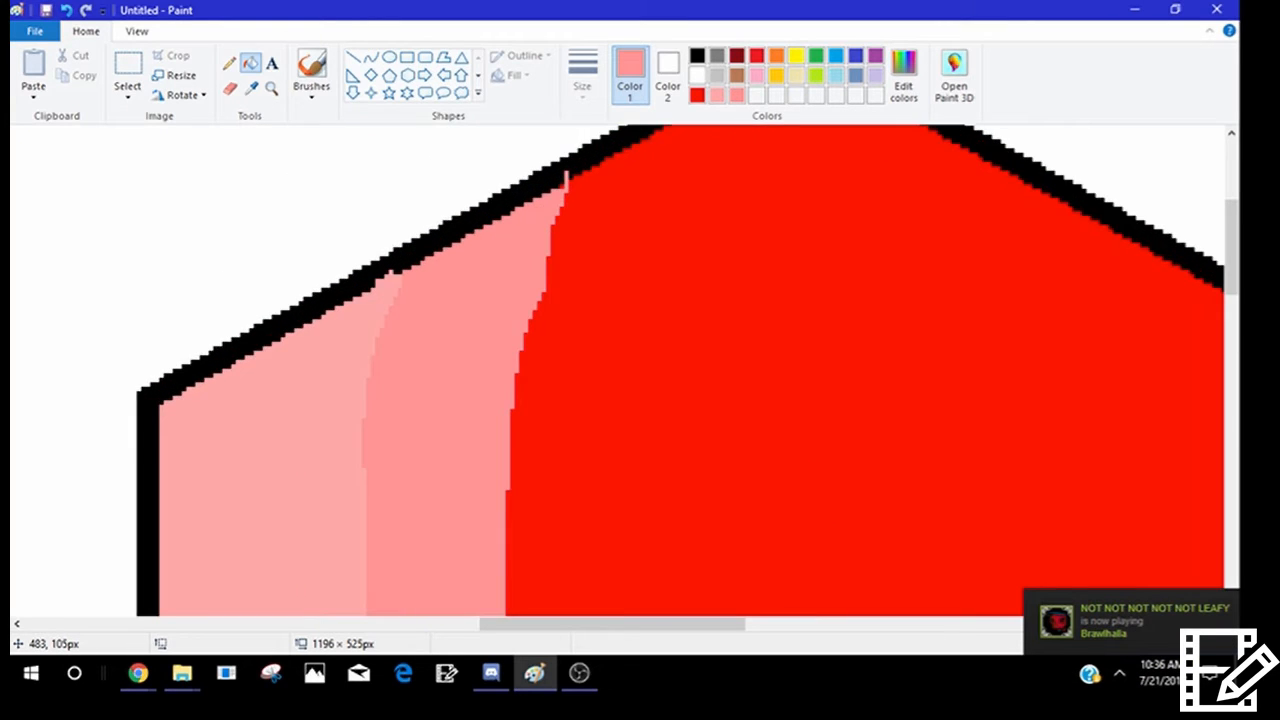
scroll(330, 370, up, 3)
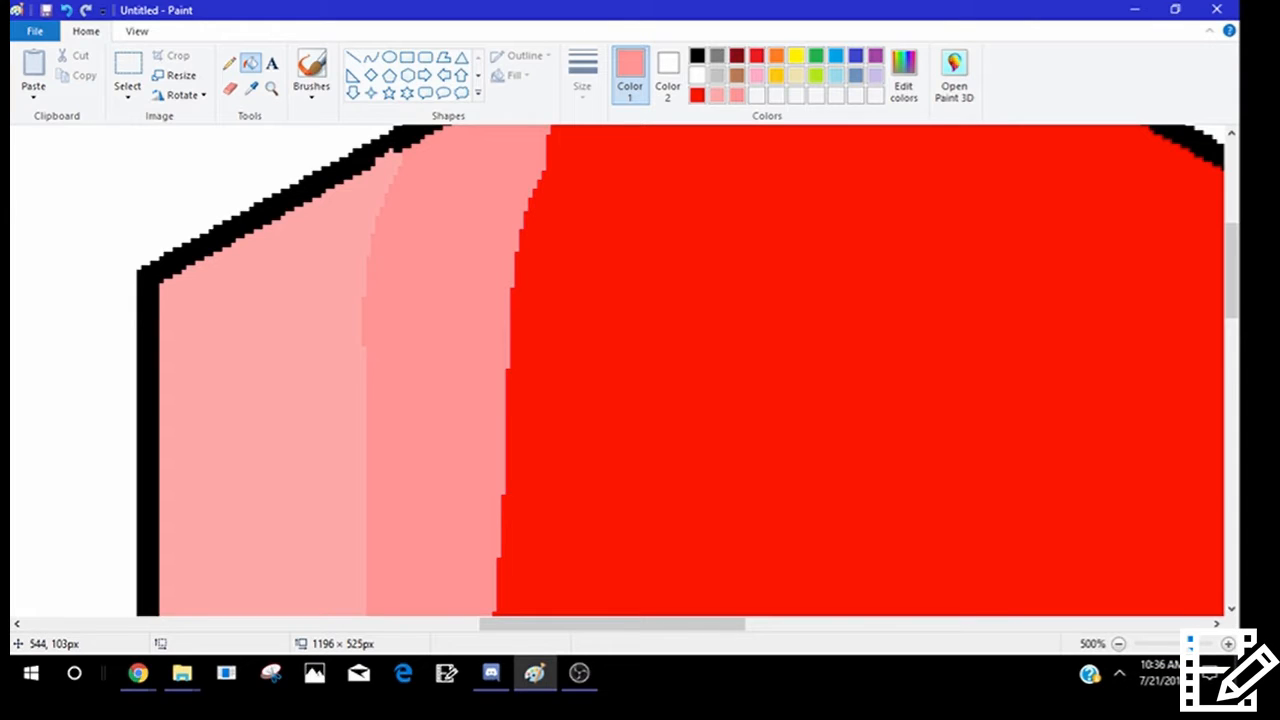
scroll(450, 140, down, 1)
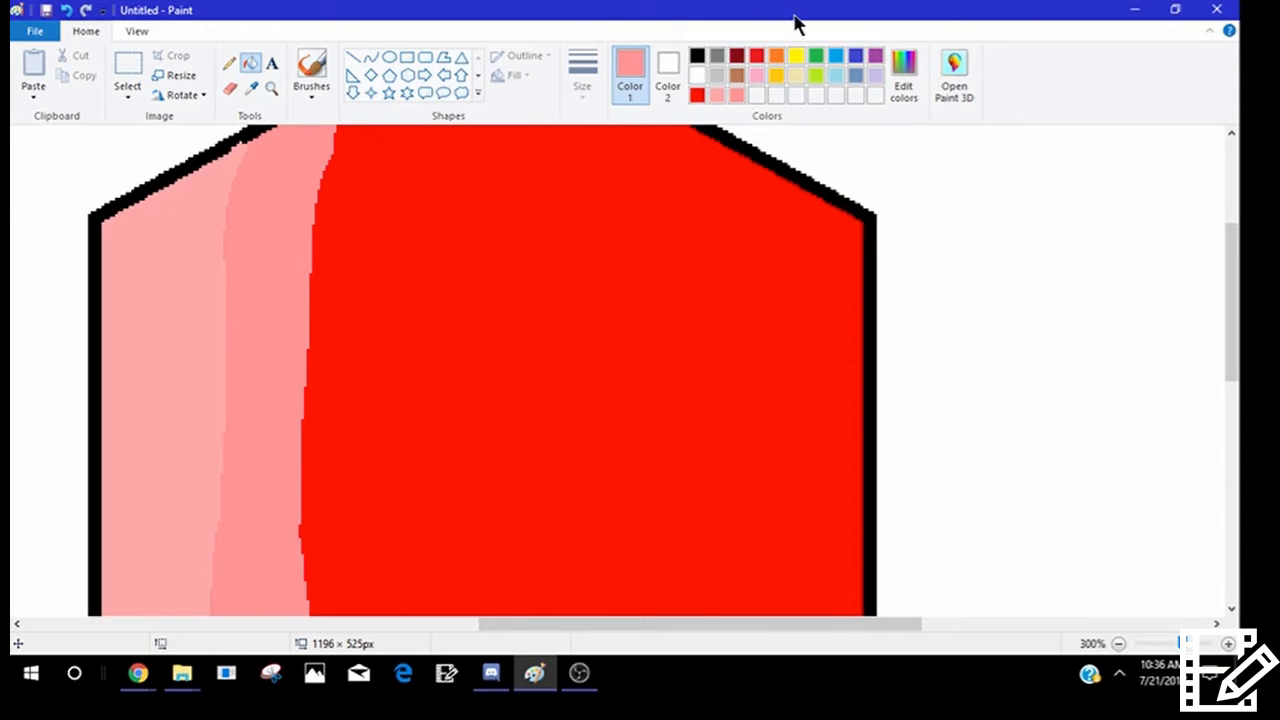
click(837, 55)
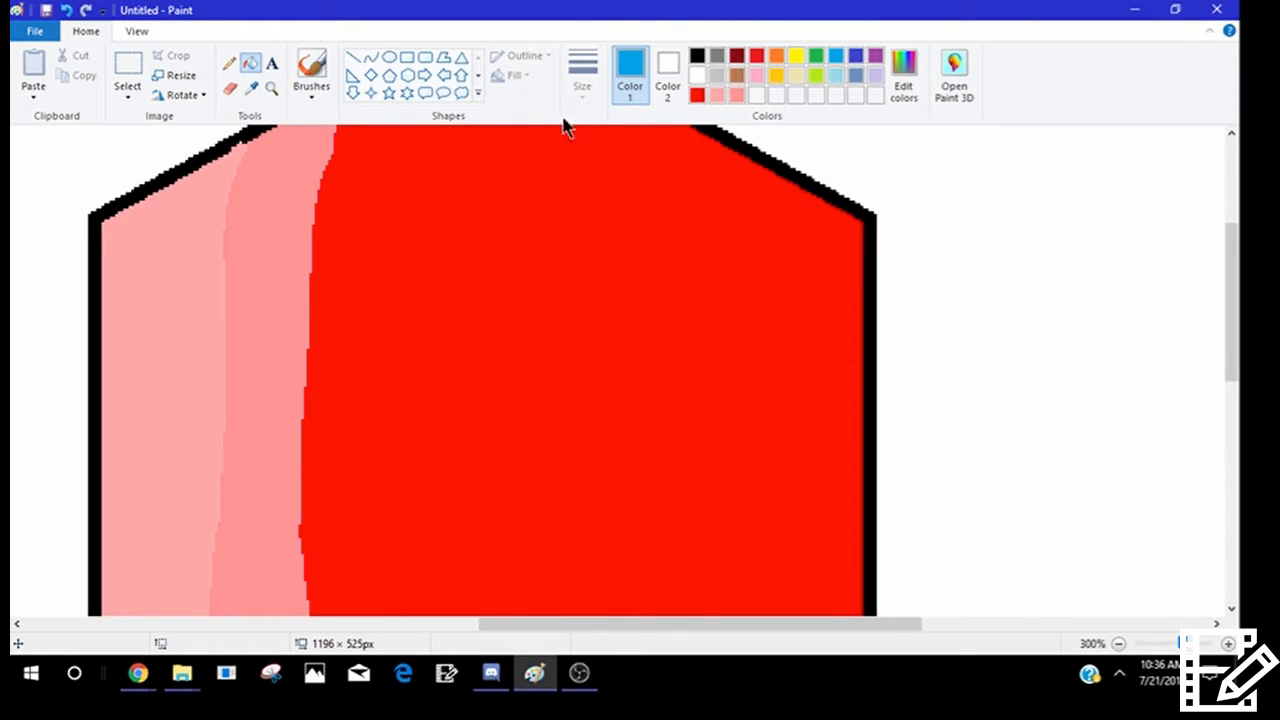
click(311, 180)
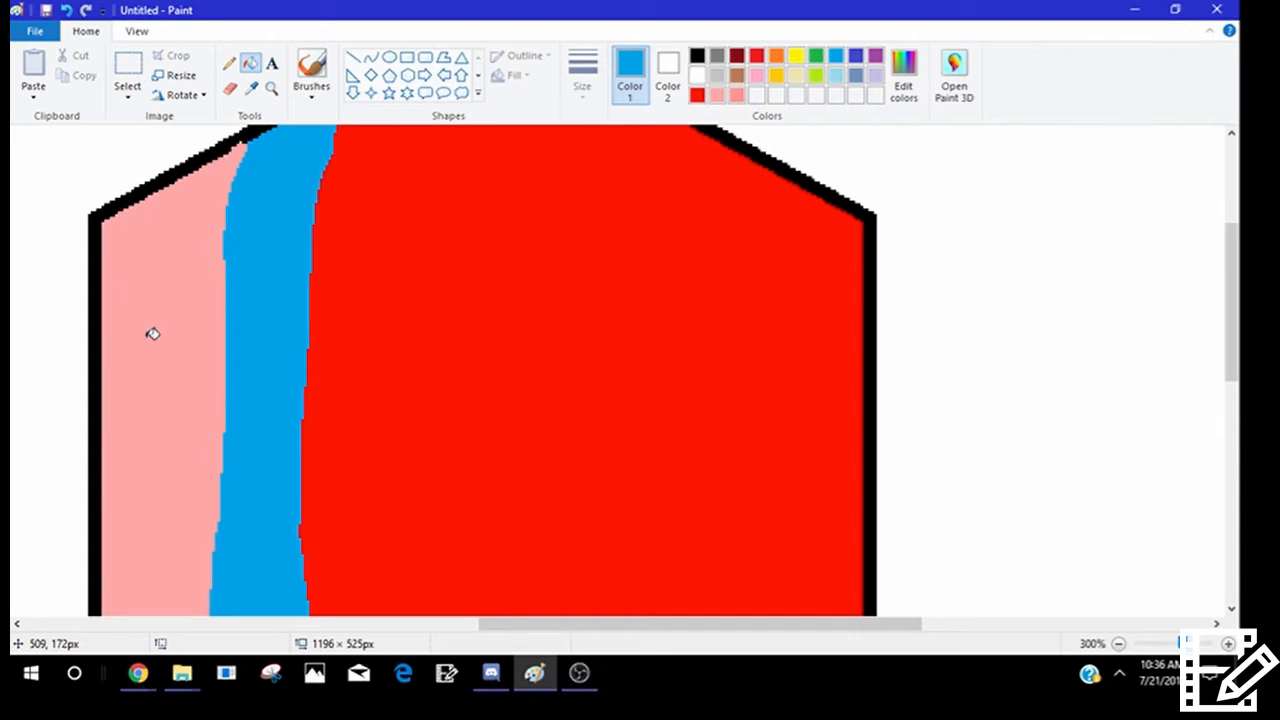
scroll(277, 437, down, 3)
scroll(279, 422, up, 3)
scroll(279, 422, up, 1)
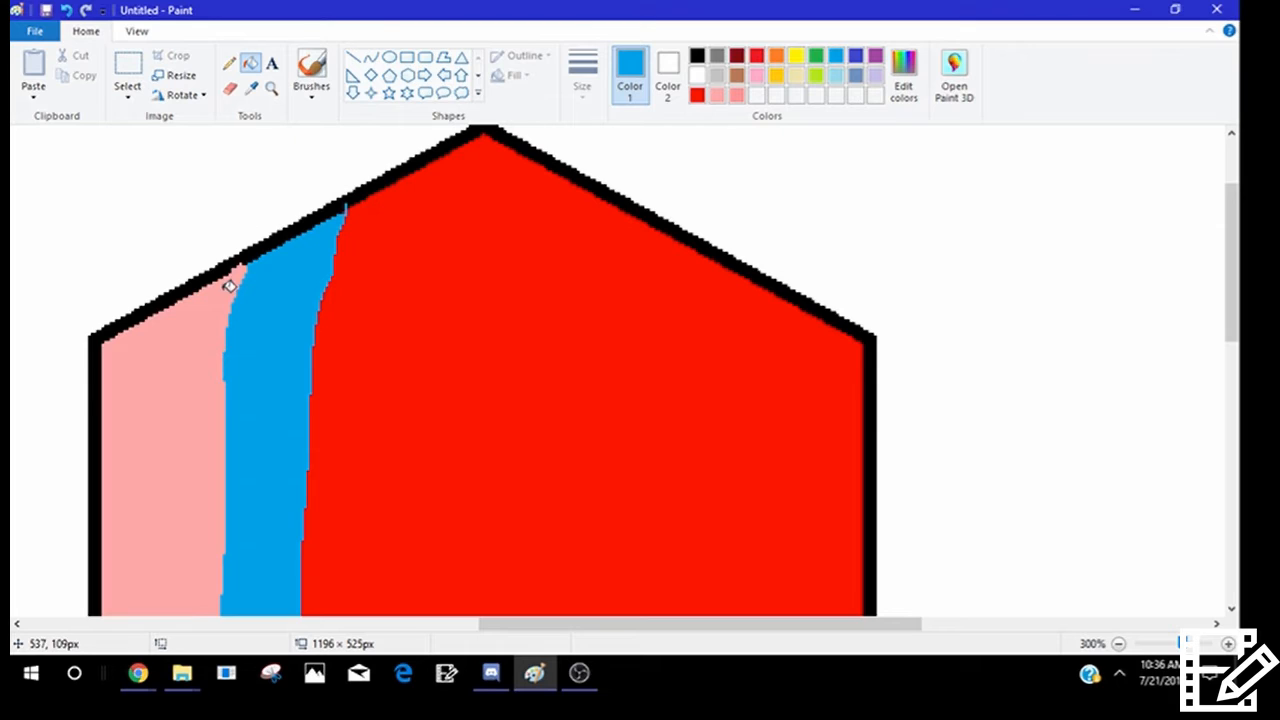
key(ctrl+z)
- Sample the deeper pink as the secondary colour, then try a blue fill on the leftmost strip and undo it
click(246, 87)
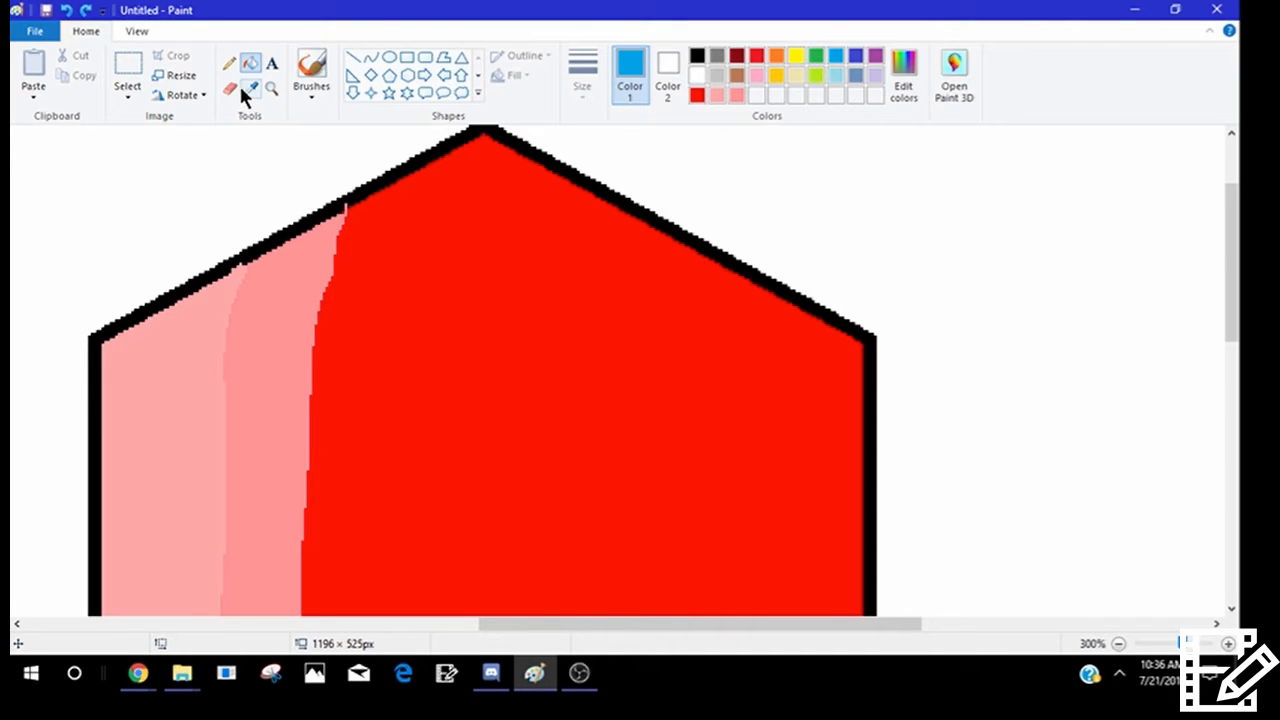
right_click(275, 270)
click(220, 322)
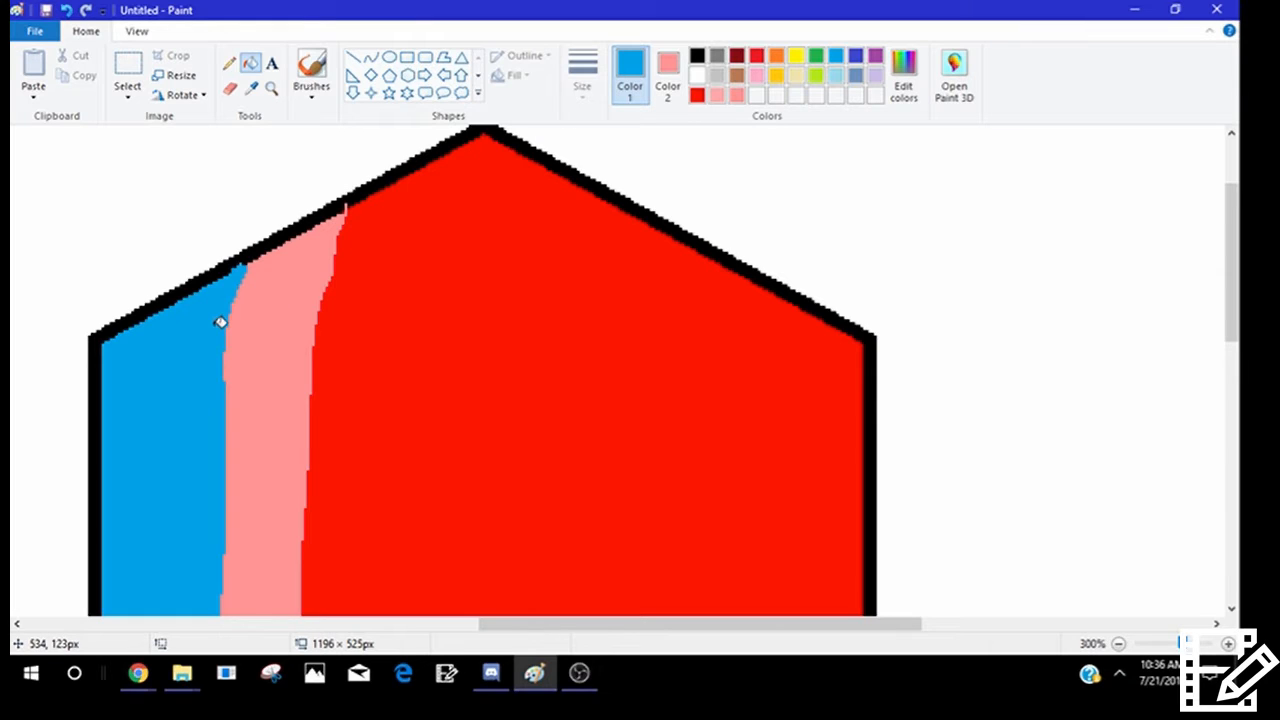
key(ctrl+z)
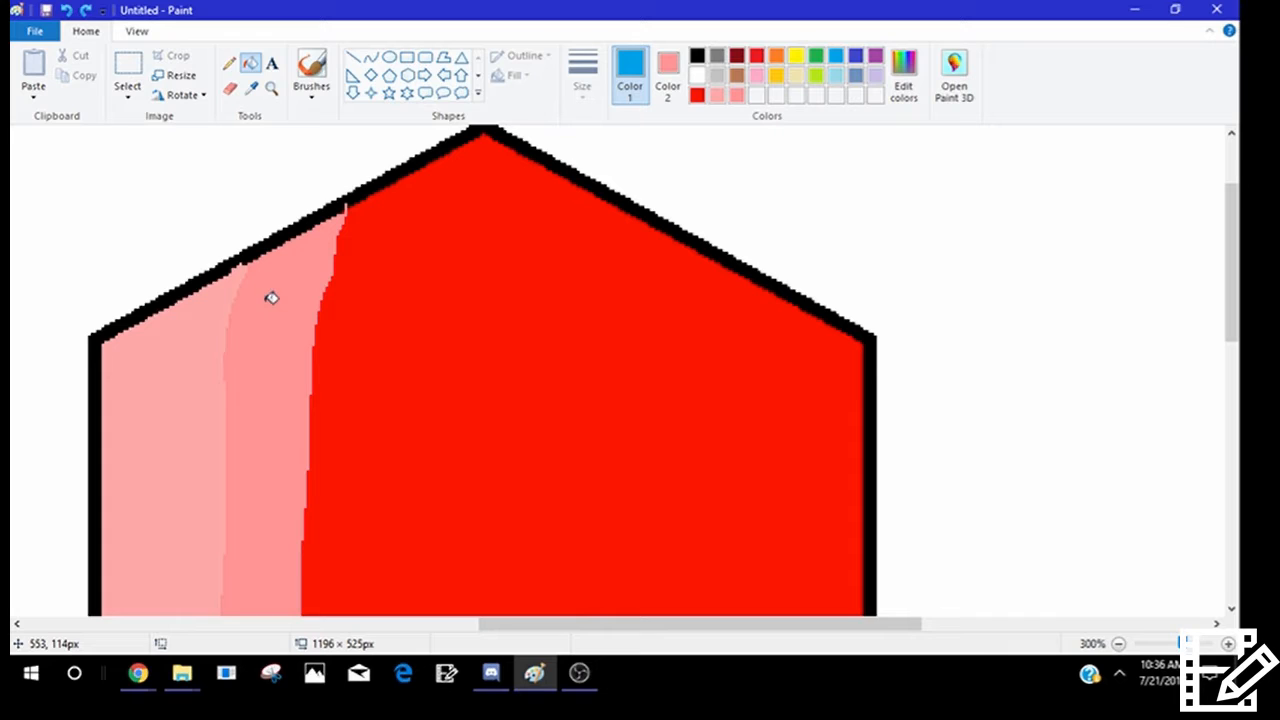
- Try filling the second strip with light pink and the merged area with light turquoise, then undo both fills
click(715, 90)
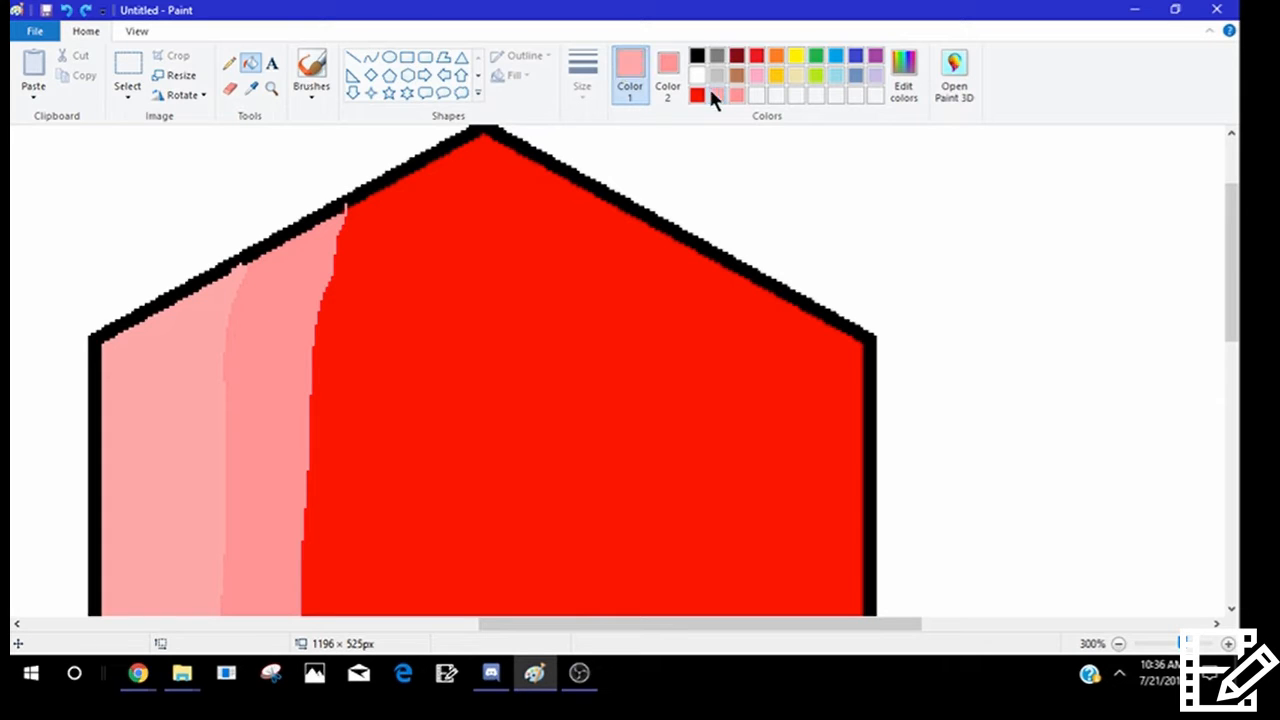
click(271, 369)
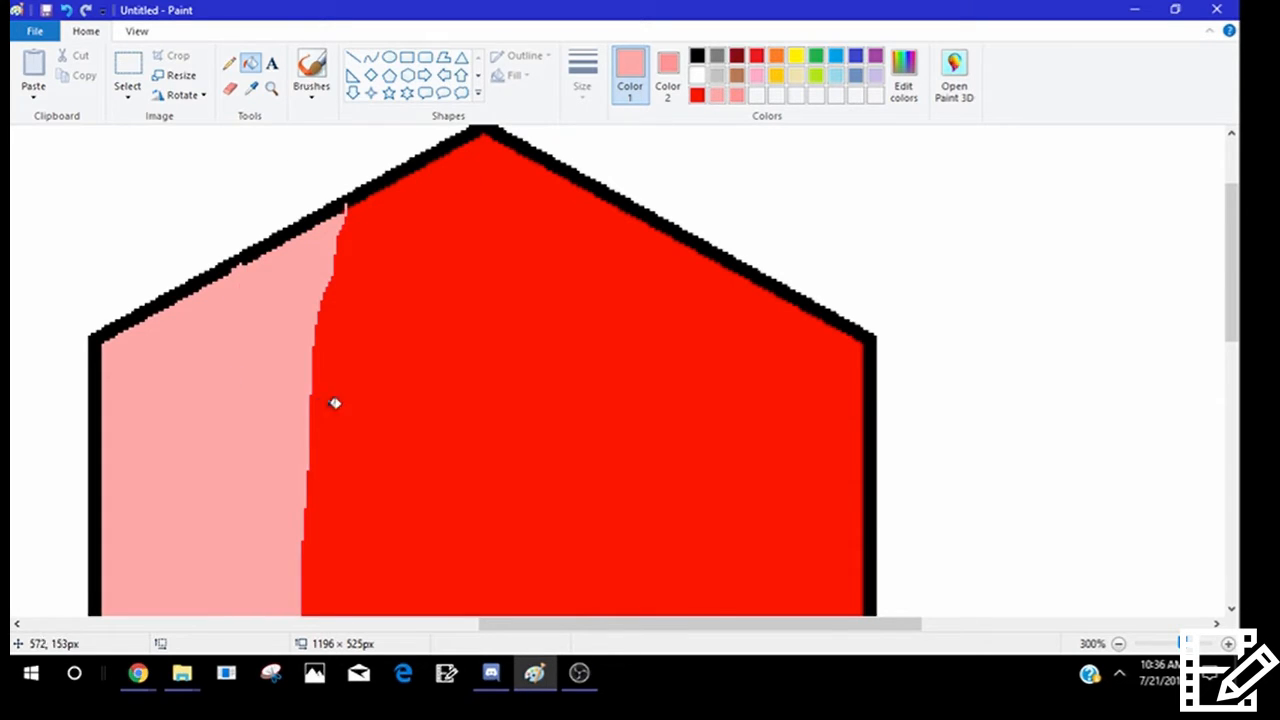
scroll(300, 370, down, 3)
scroll(269, 300, up, 3)
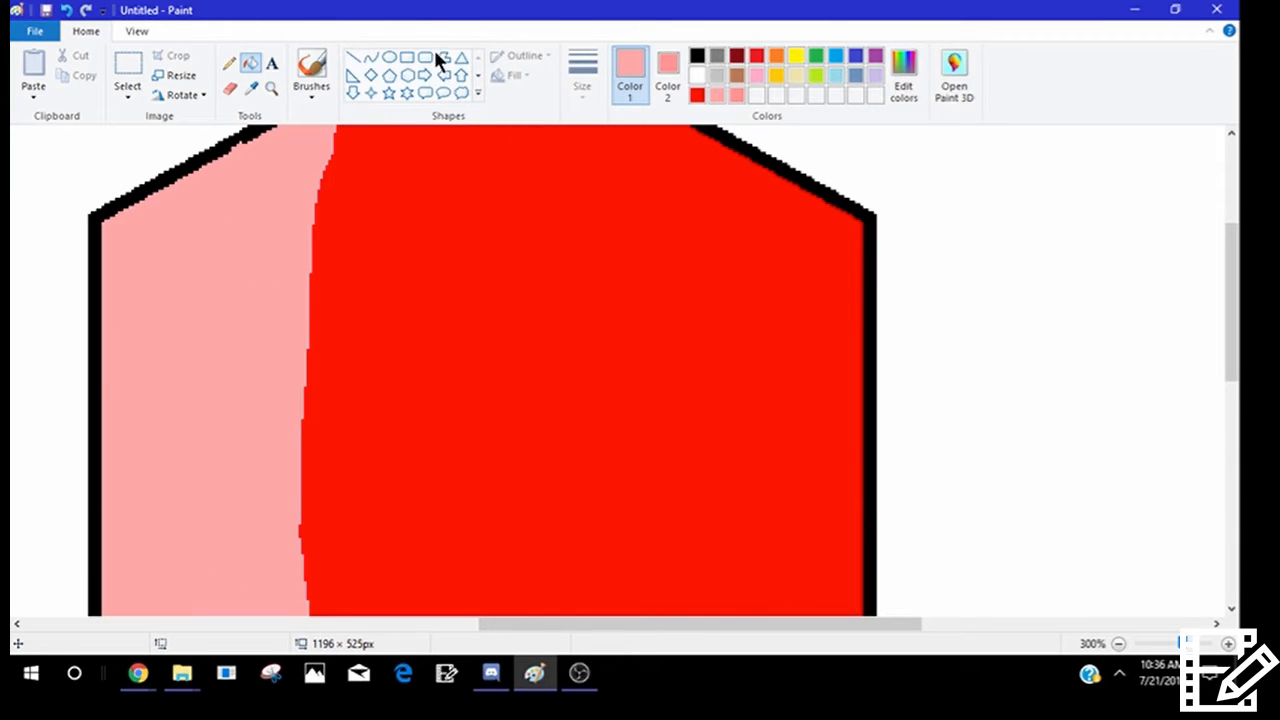
click(836, 75)
click(235, 234)
key(ctrl+z)
key(ctrl+z)
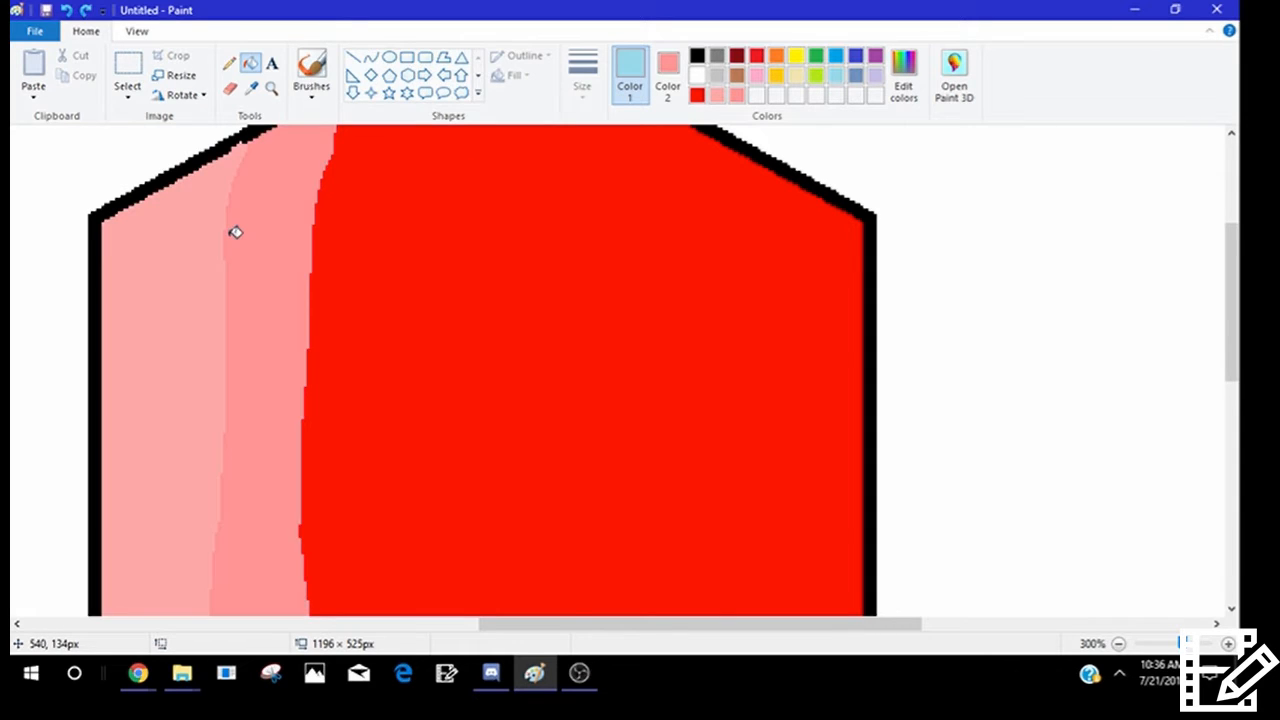
- Sample the second strip's pink, set its luminosity to 180 and apply it as the drawing colour
scroll(237, 229, up, 3)
click(250, 86)
click(314, 242)
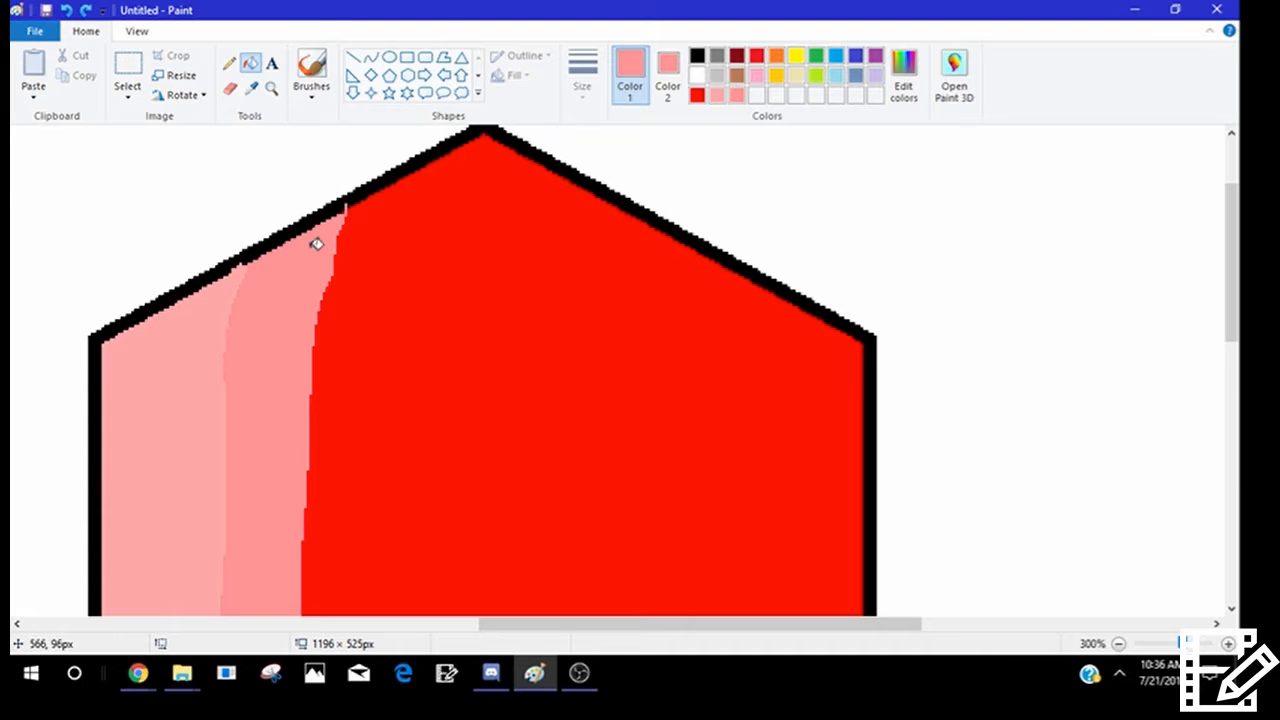
click(900, 72)
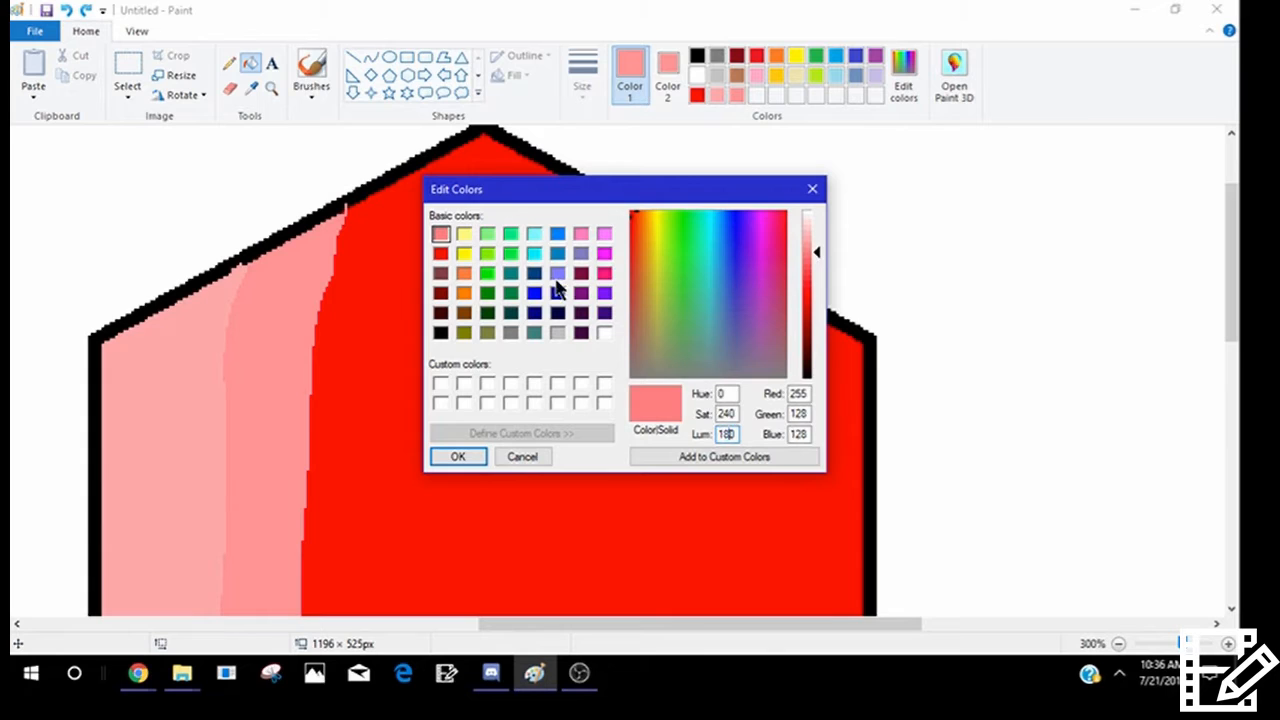
click(458, 456)
- Draw a third freehand pencil line down the hexagon, from its upper-left edge to its lower-left edge, beside the second strip
click(231, 61)
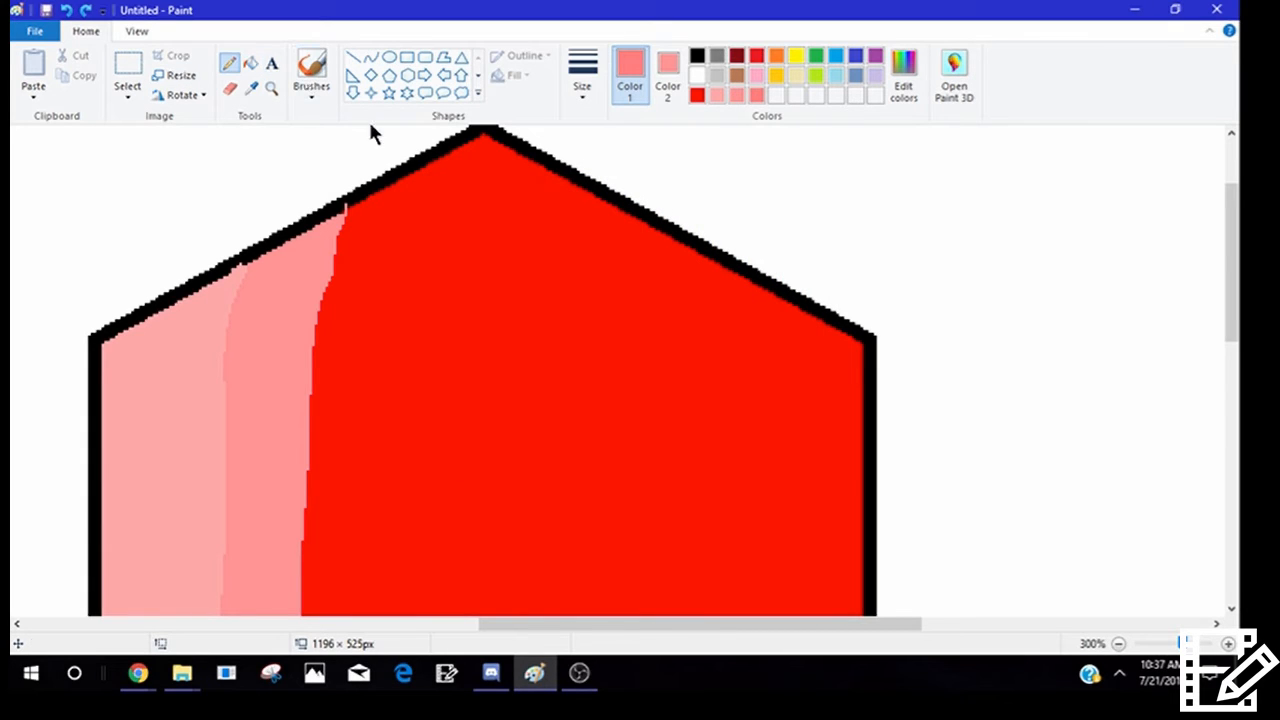
drag(408, 176, 400, 656)
scroll(410, 478, down, 3)
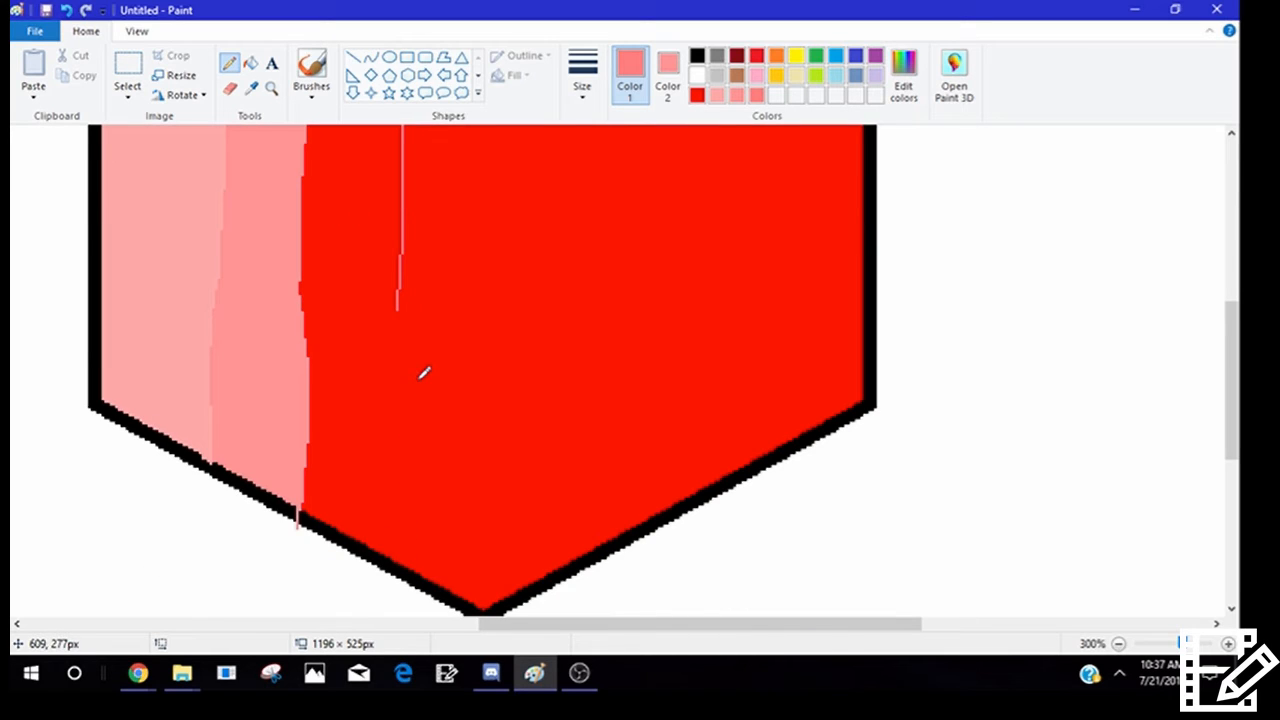
drag(404, 295, 386, 561)
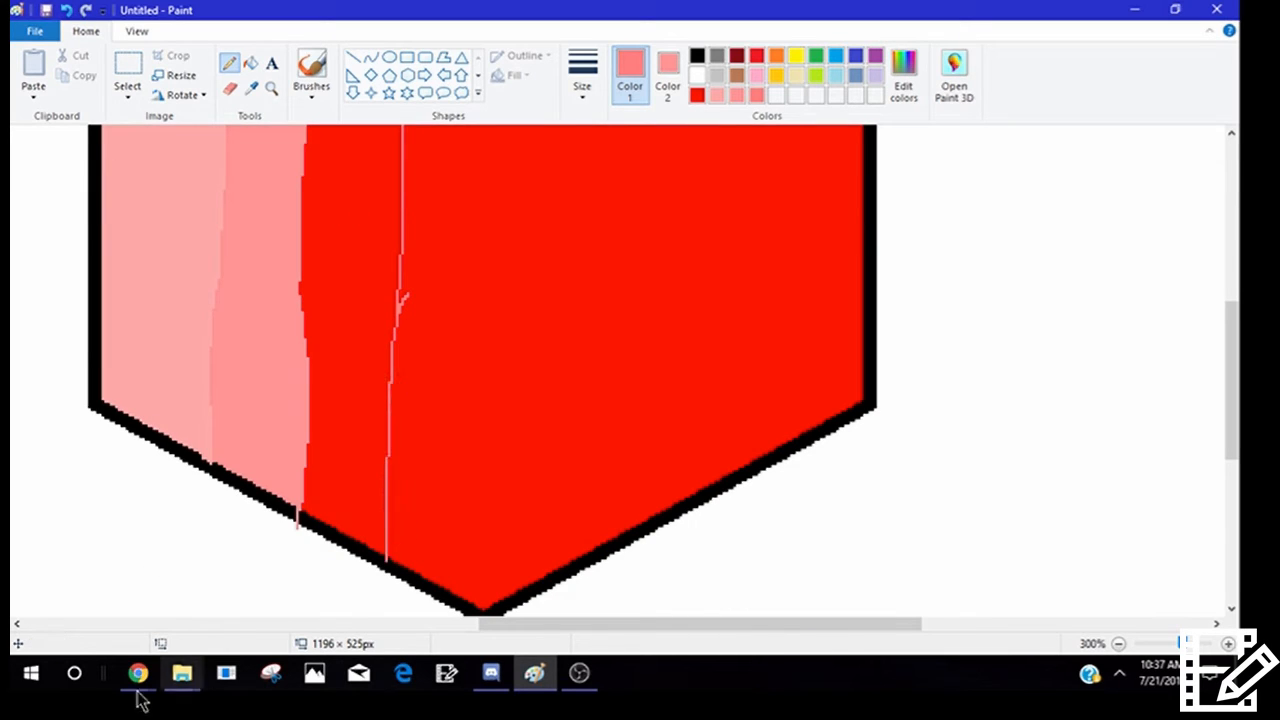
- Sample the hexagon's red, set its luminosity to 180 and apply it as the drawing colour
scroll(480, 471, up, 5)
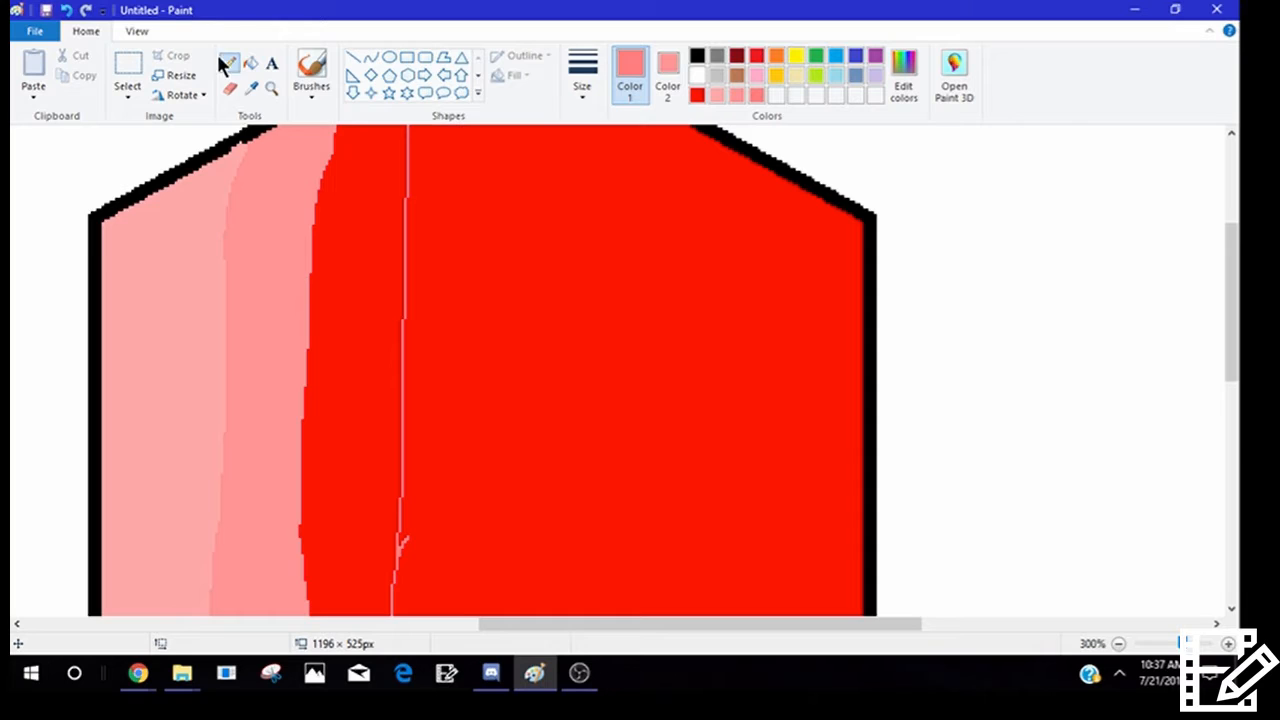
click(250, 86)
click(340, 212)
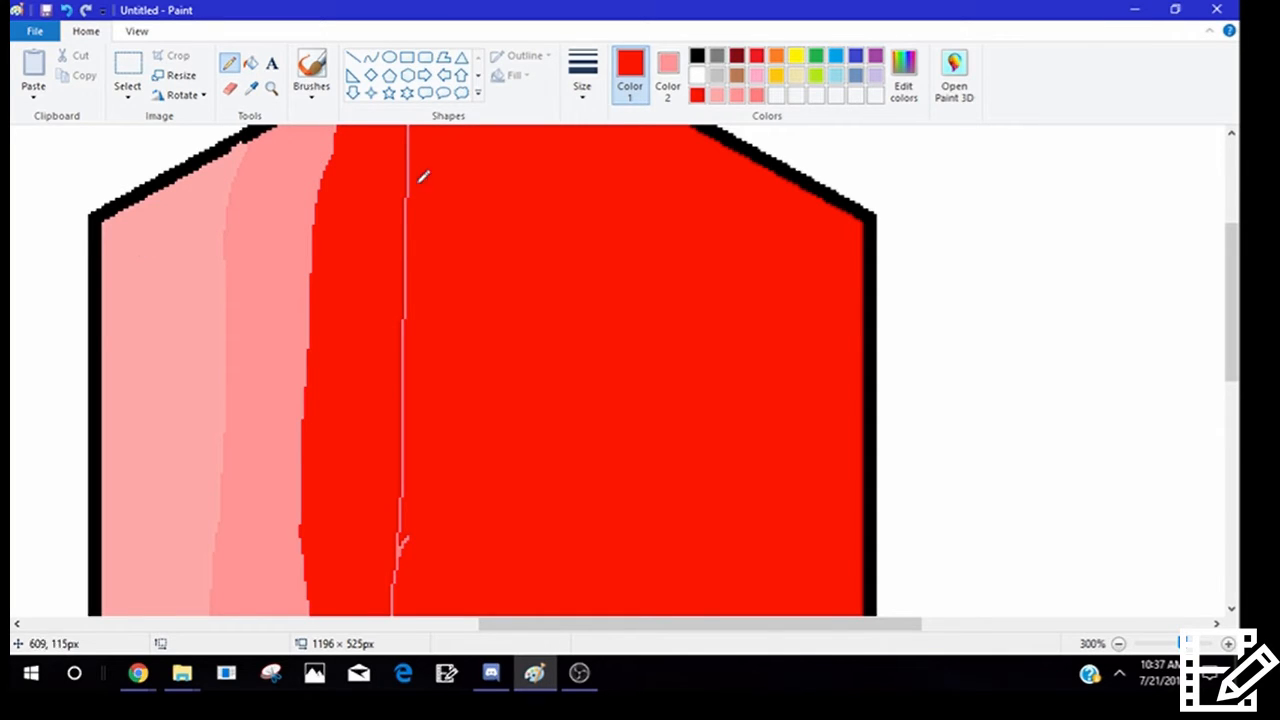
click(903, 75)
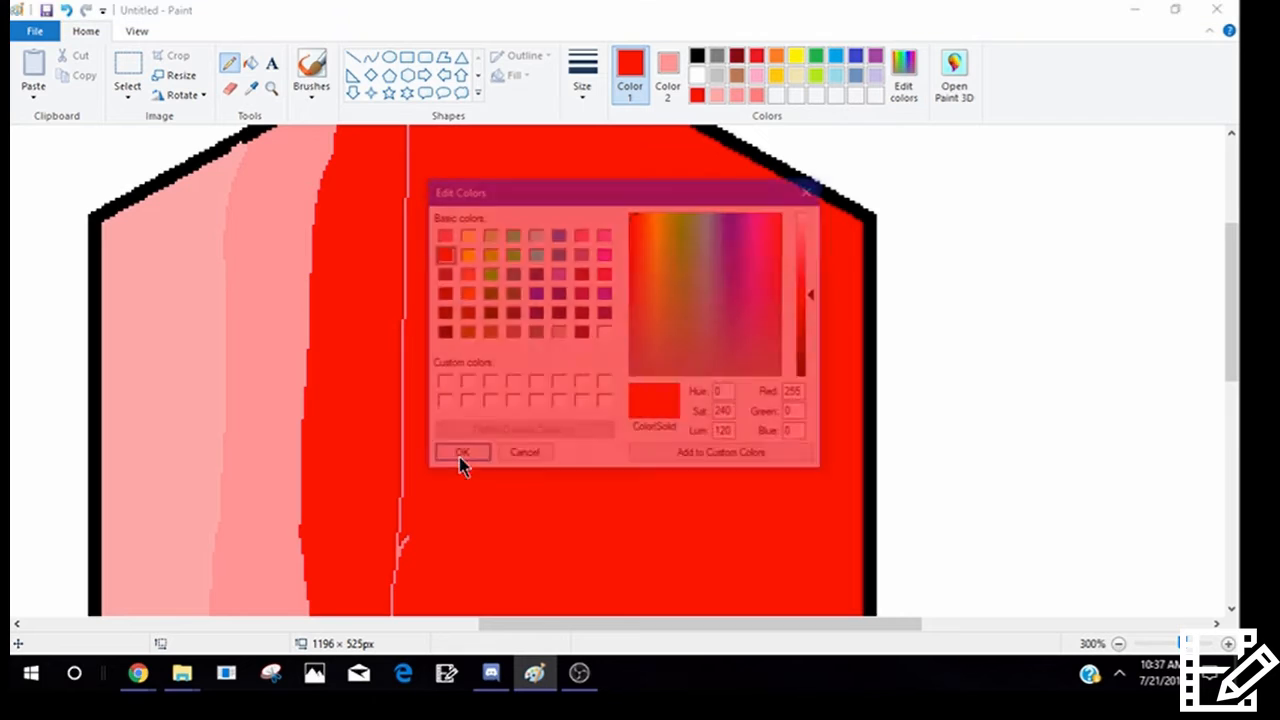
drag(726, 433, 692, 434)
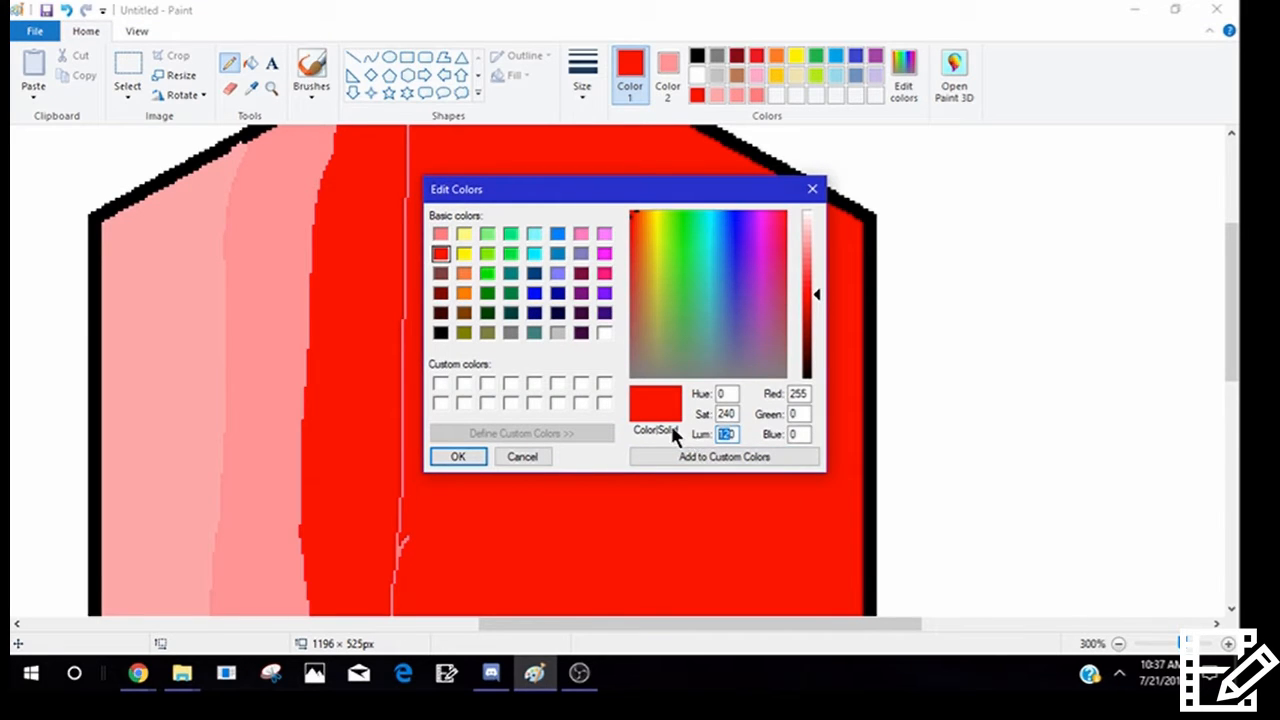
text(180)
key(Return)
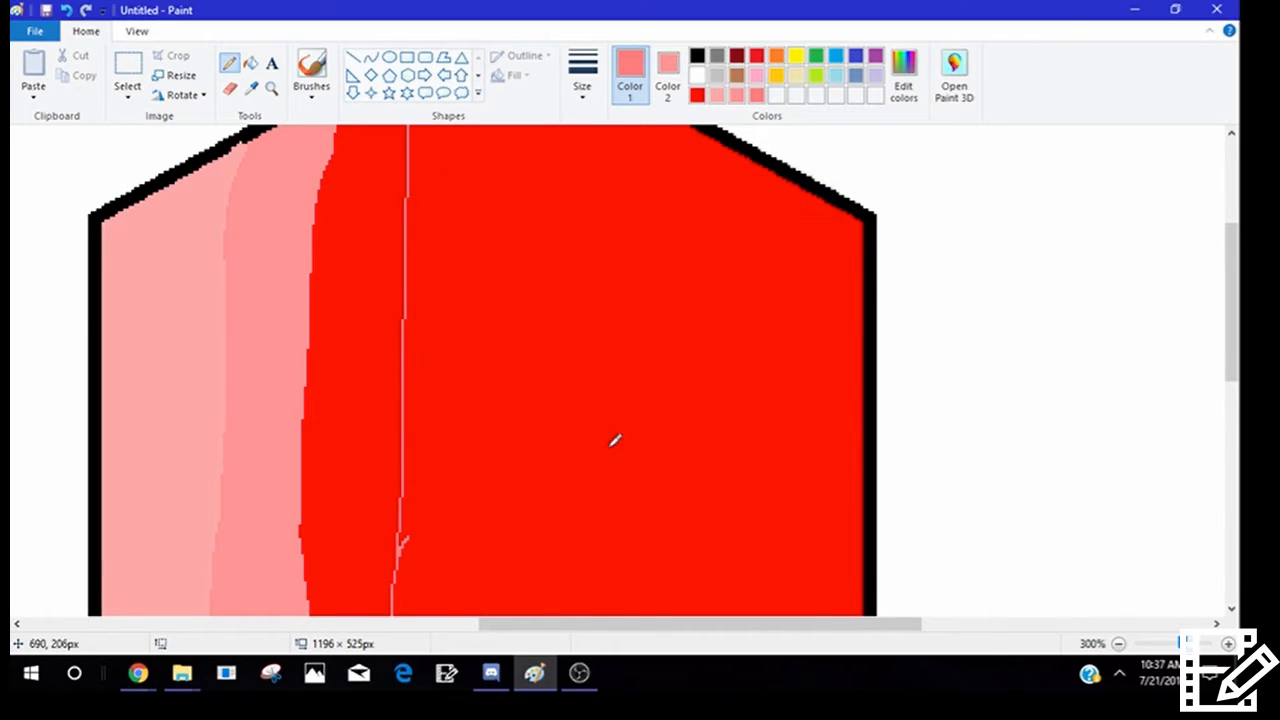
- Fill the third strip of the hexagon with the mixed pink
click(249, 62)
click(349, 269)
scroll(349, 269, up, 3)
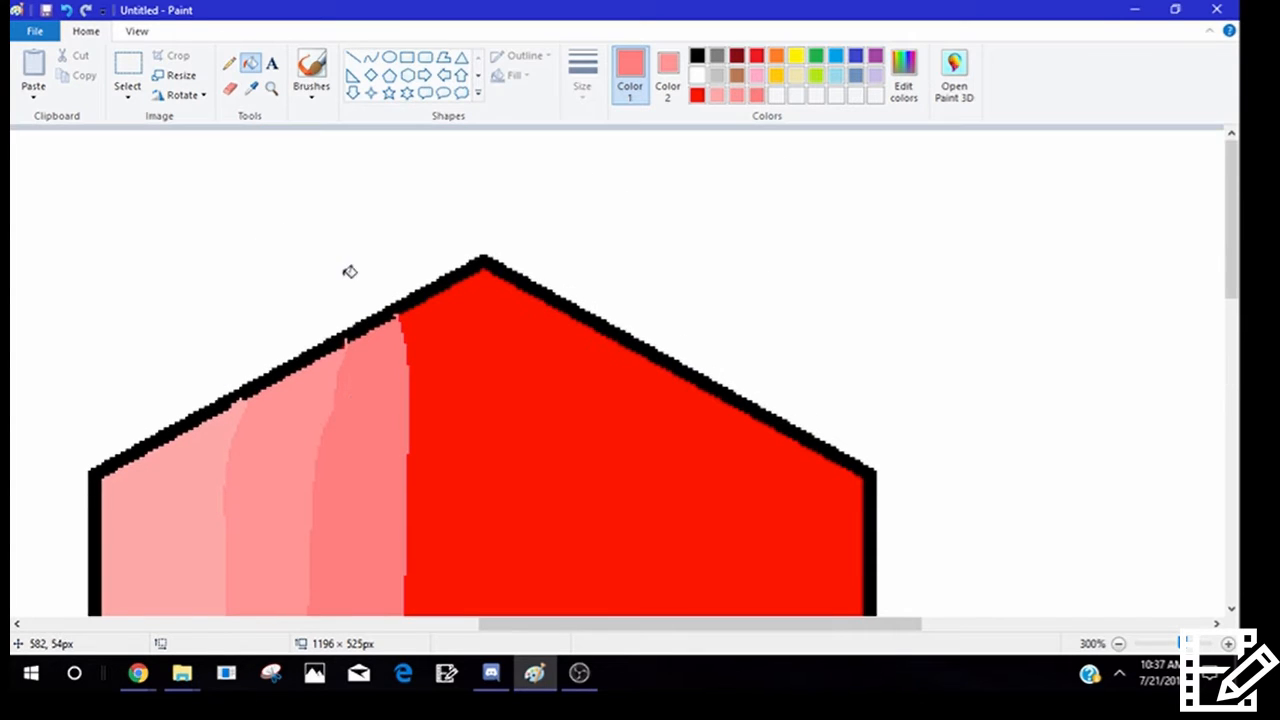
scroll(349, 271, down, 3)
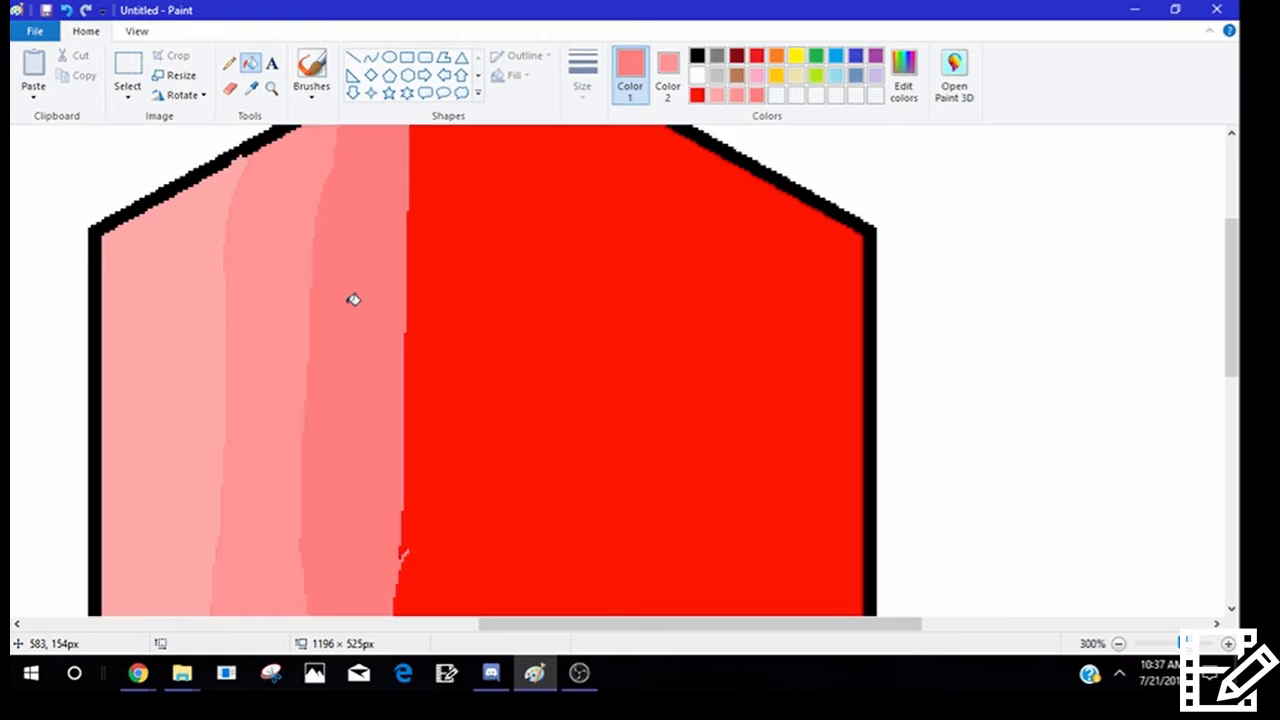
- Sample the second strip's pink, change its luminosity to 180 and apply it as the drawing colour
click(253, 91)
click(309, 177)
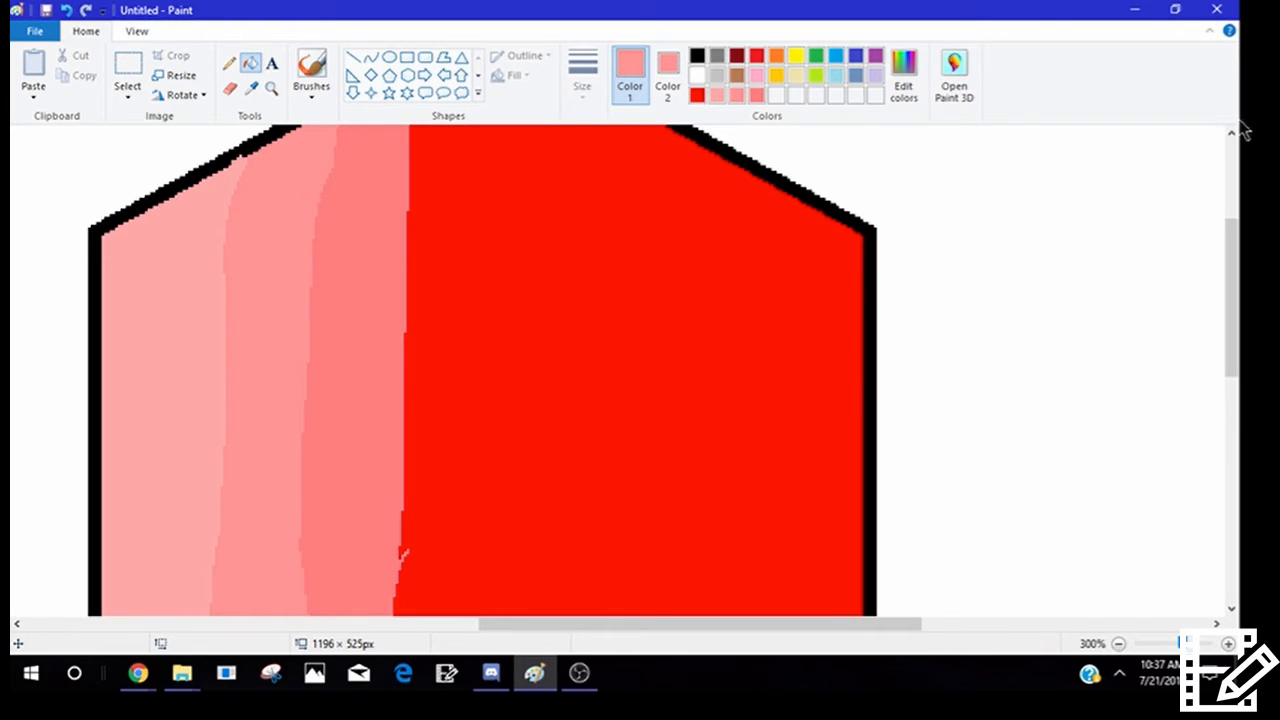
click(905, 78)
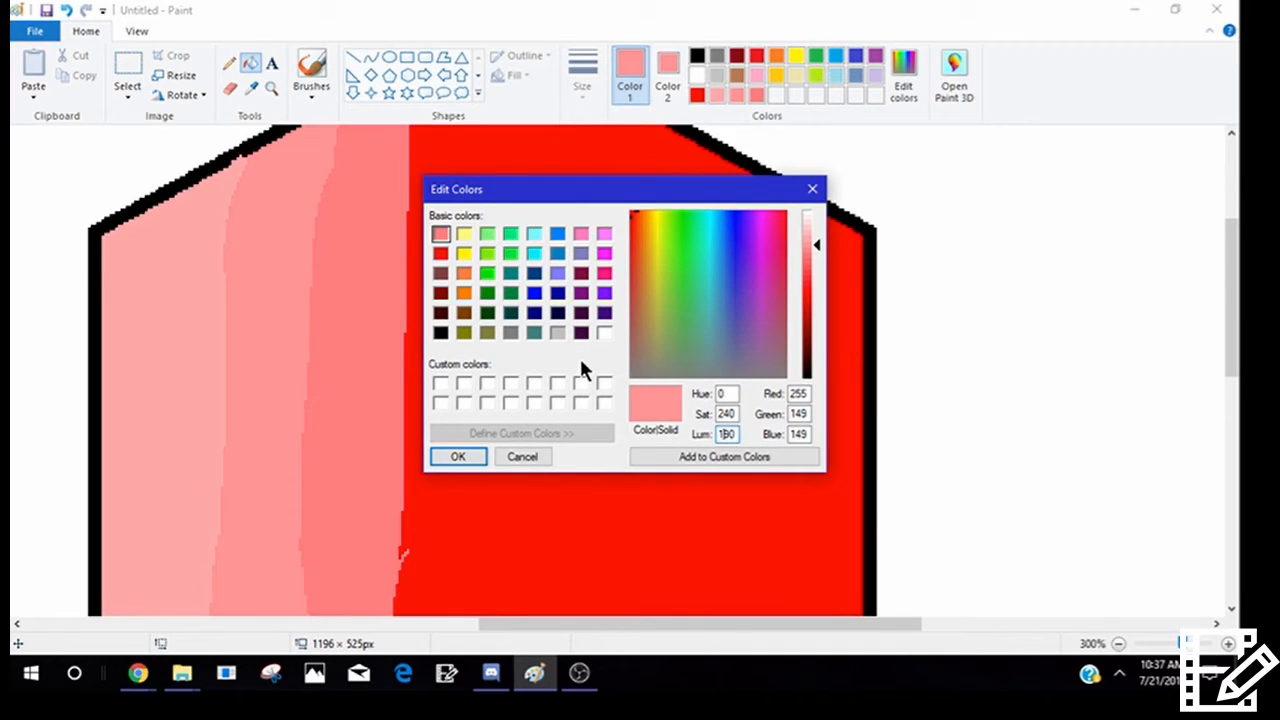
key(shift+Right)
text(8)
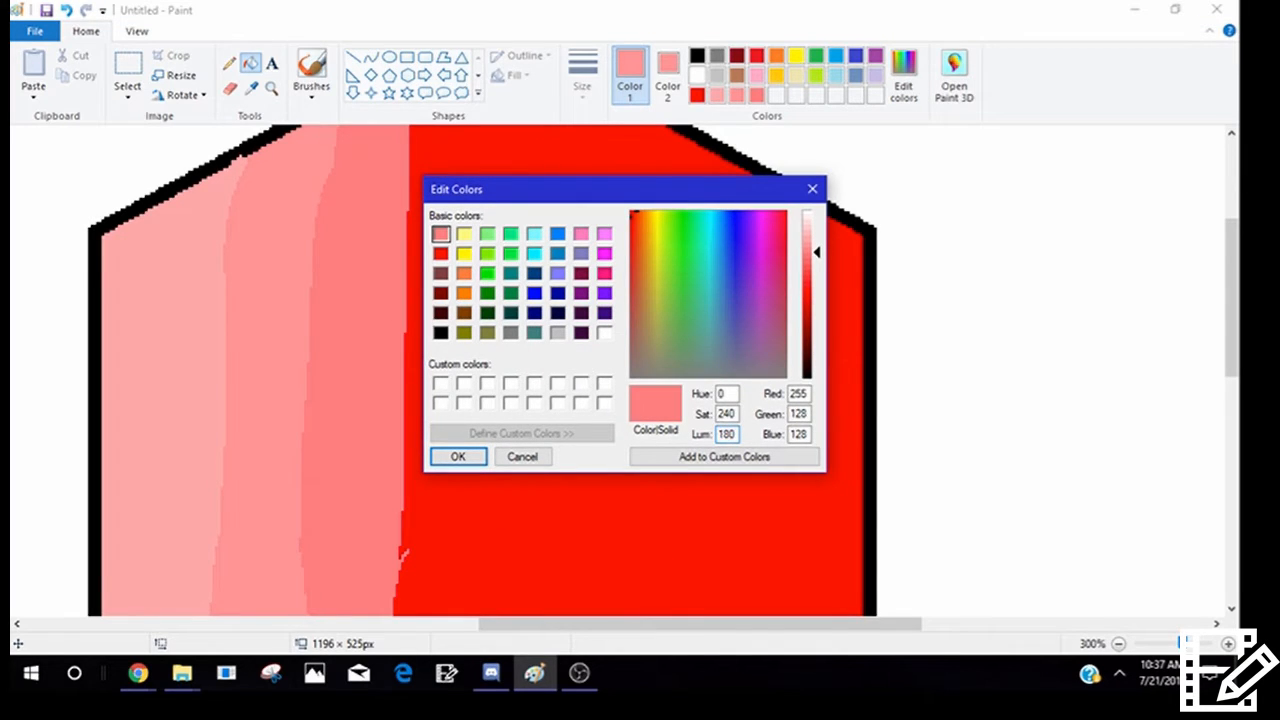
key(Return)
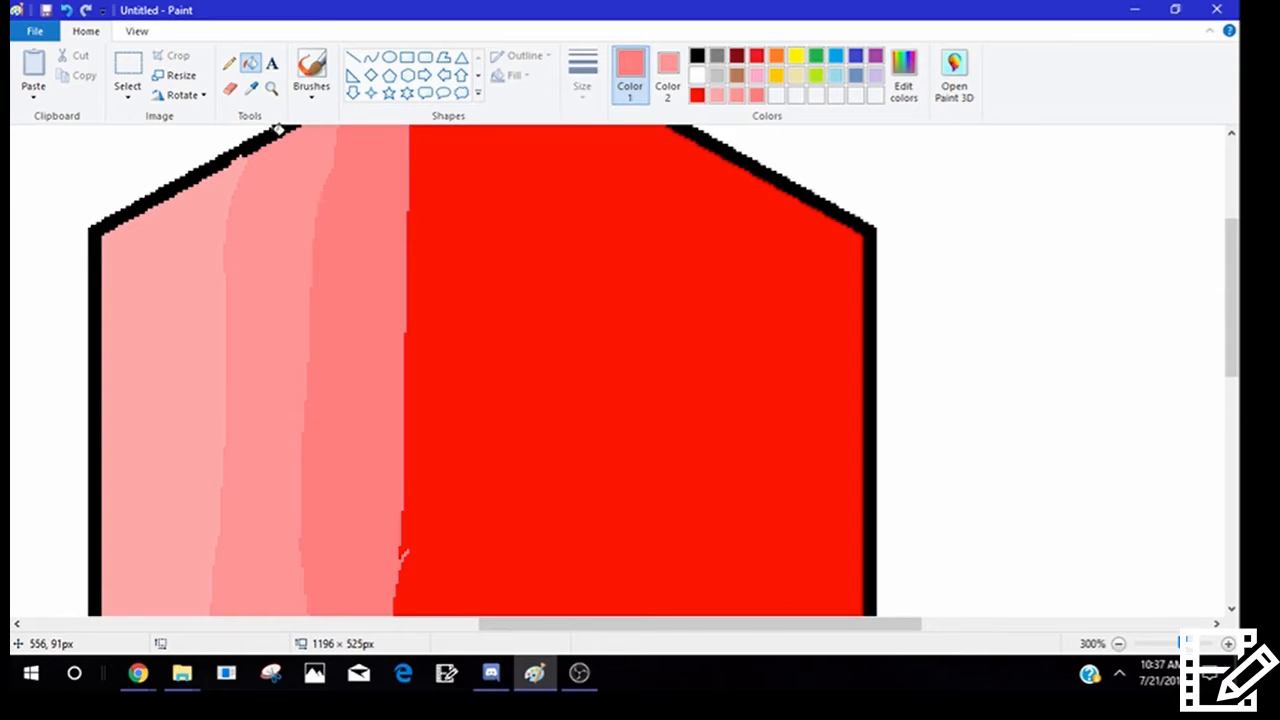
- Sample the third strip's pink, set its luminosity to 160 and refill the third strip with the deeper colour
click(253, 85)
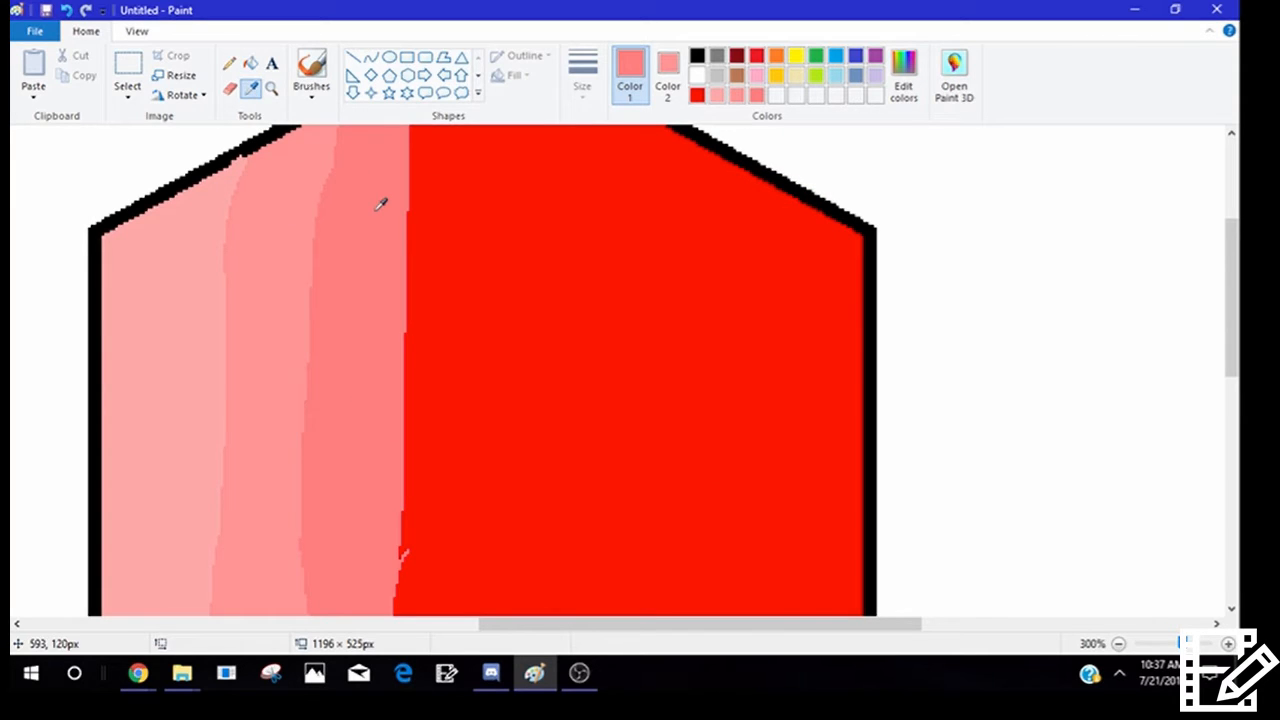
click(380, 205)
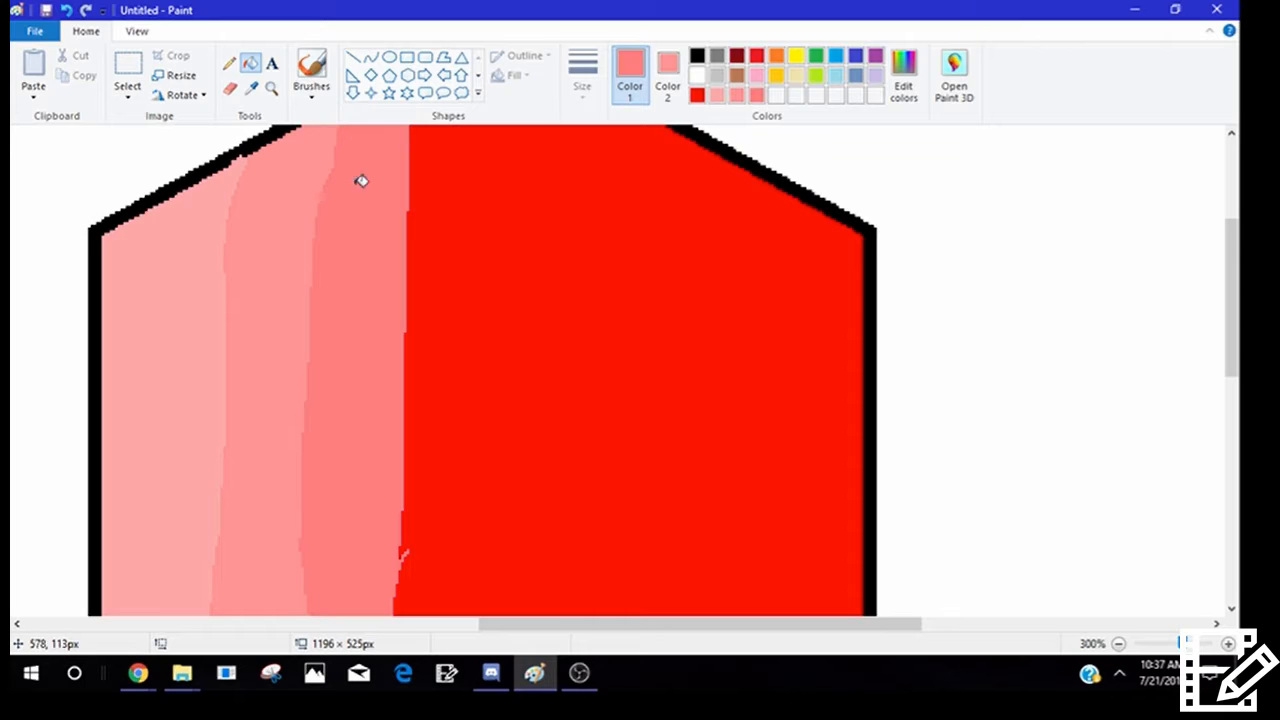
click(903, 78)
click(728, 433)
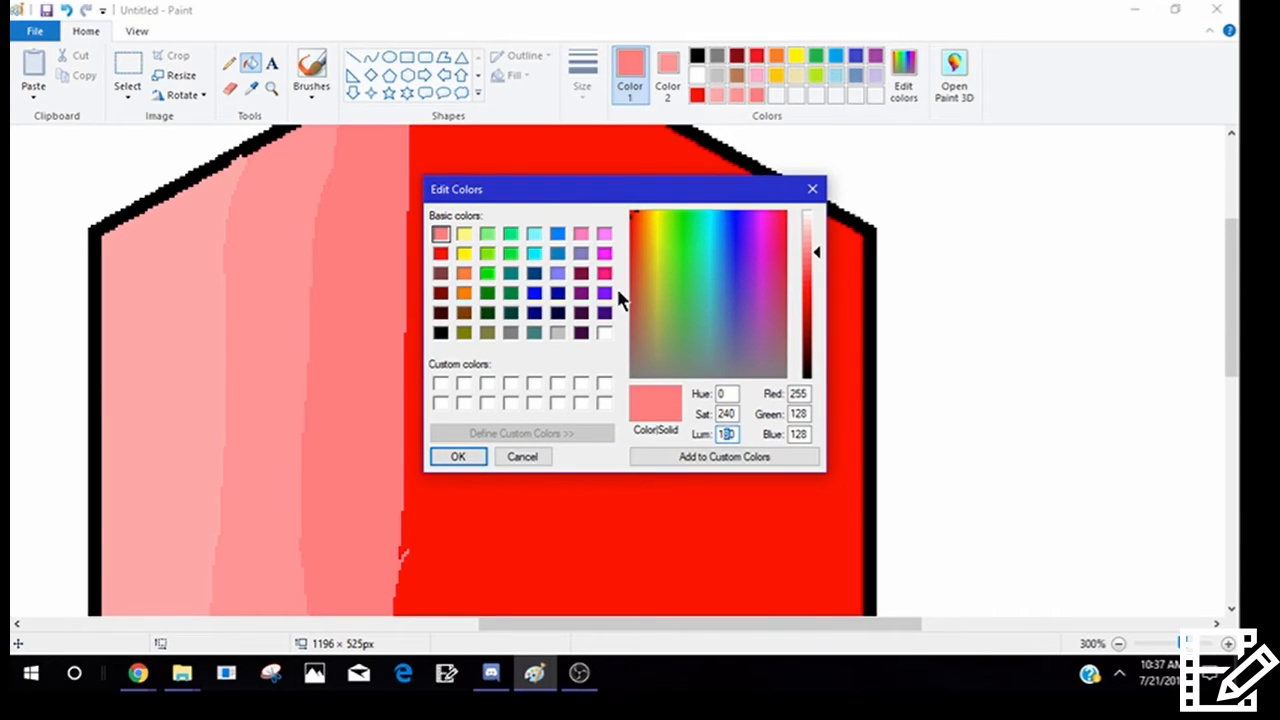
text(6)
key(Return)
click(336, 220)
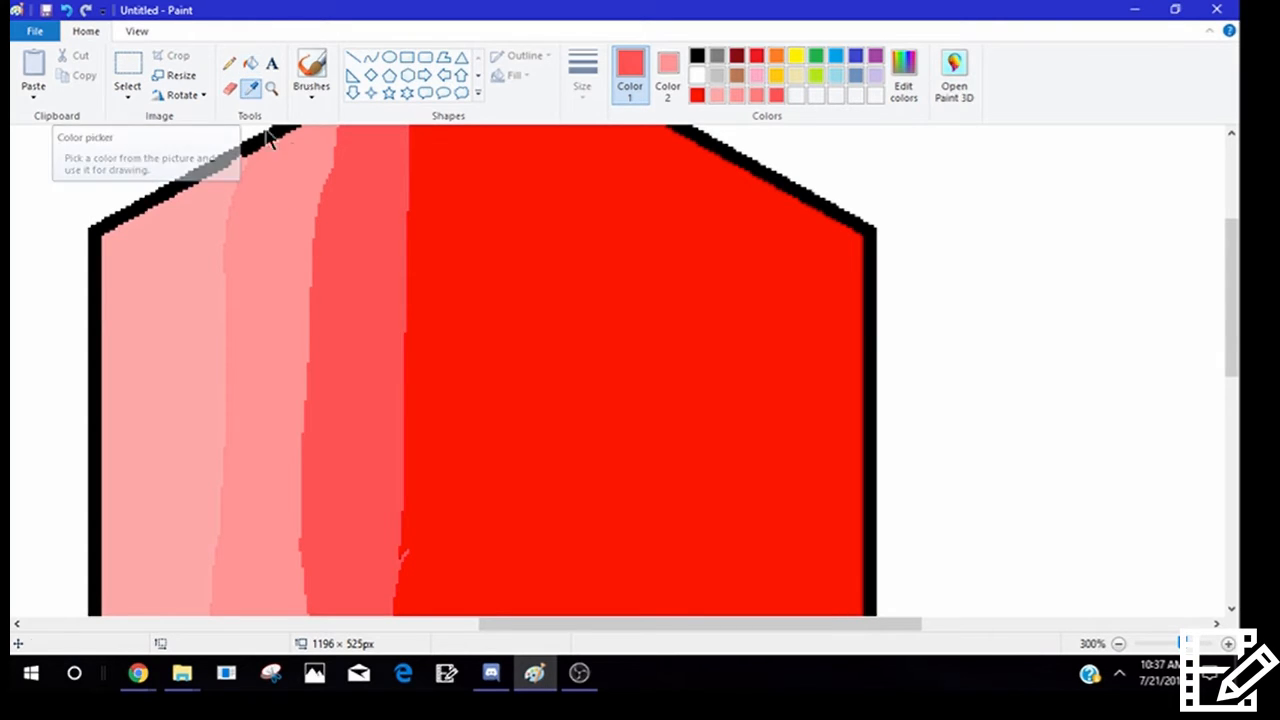
- Sample the second strip's pink, lower its luminosity and refill the second strip with the deeper pink
click(248, 88)
click(320, 166)
click(902, 72)
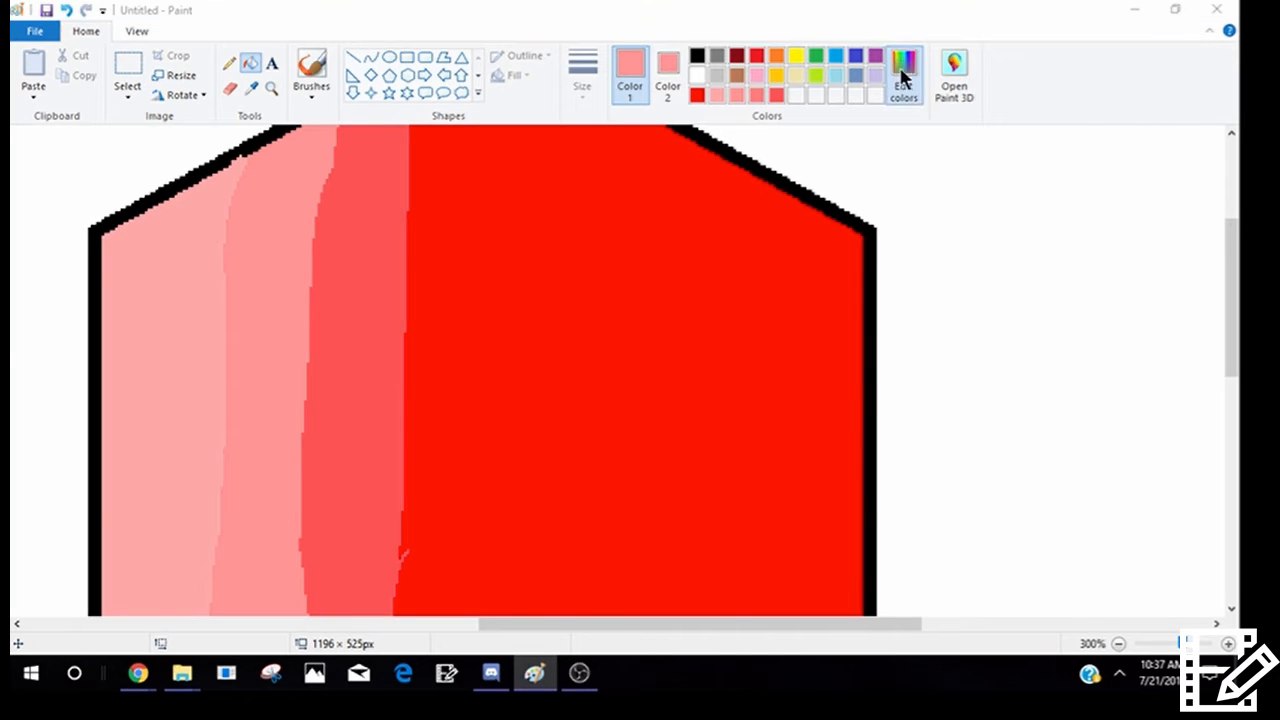
text(60)
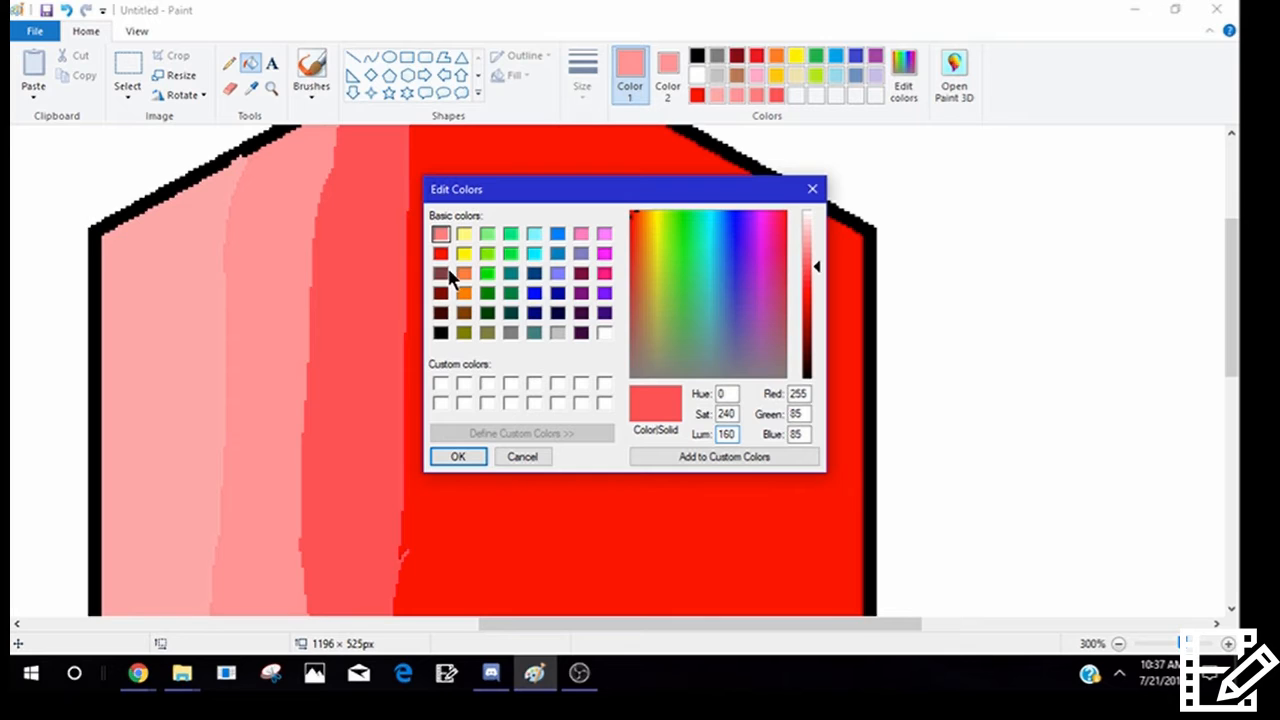
key(Return)
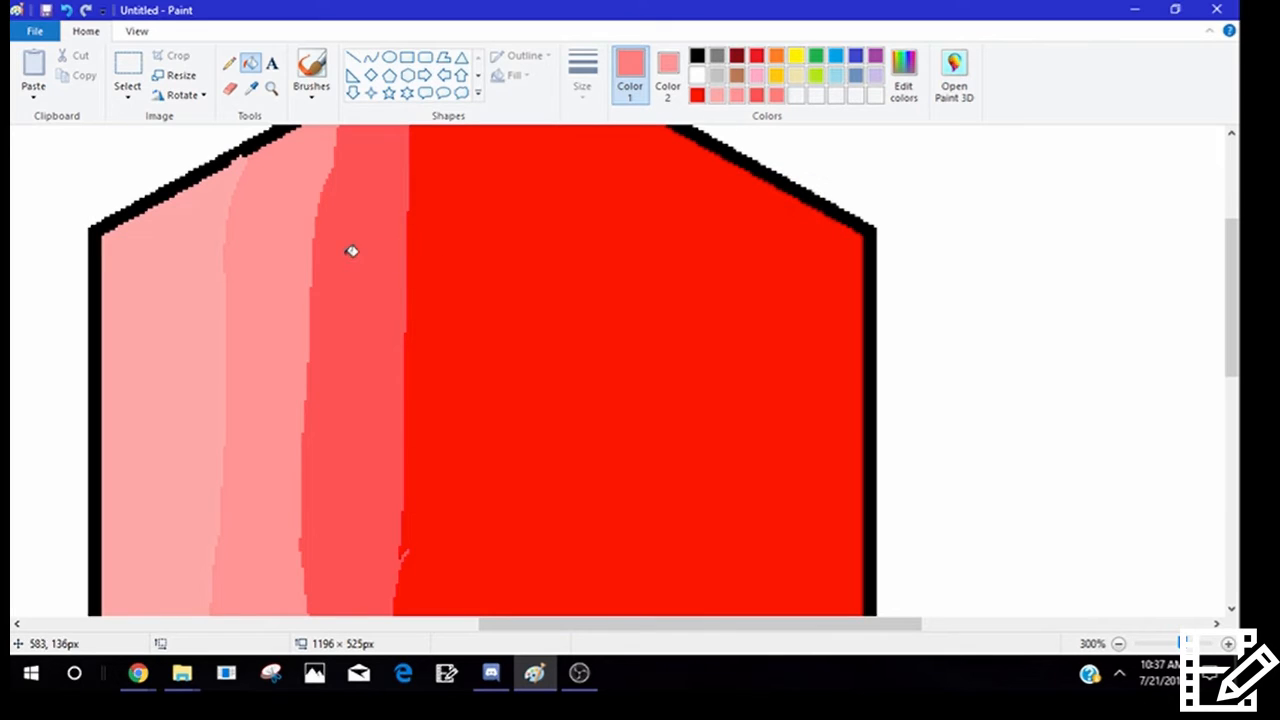
click(260, 260)
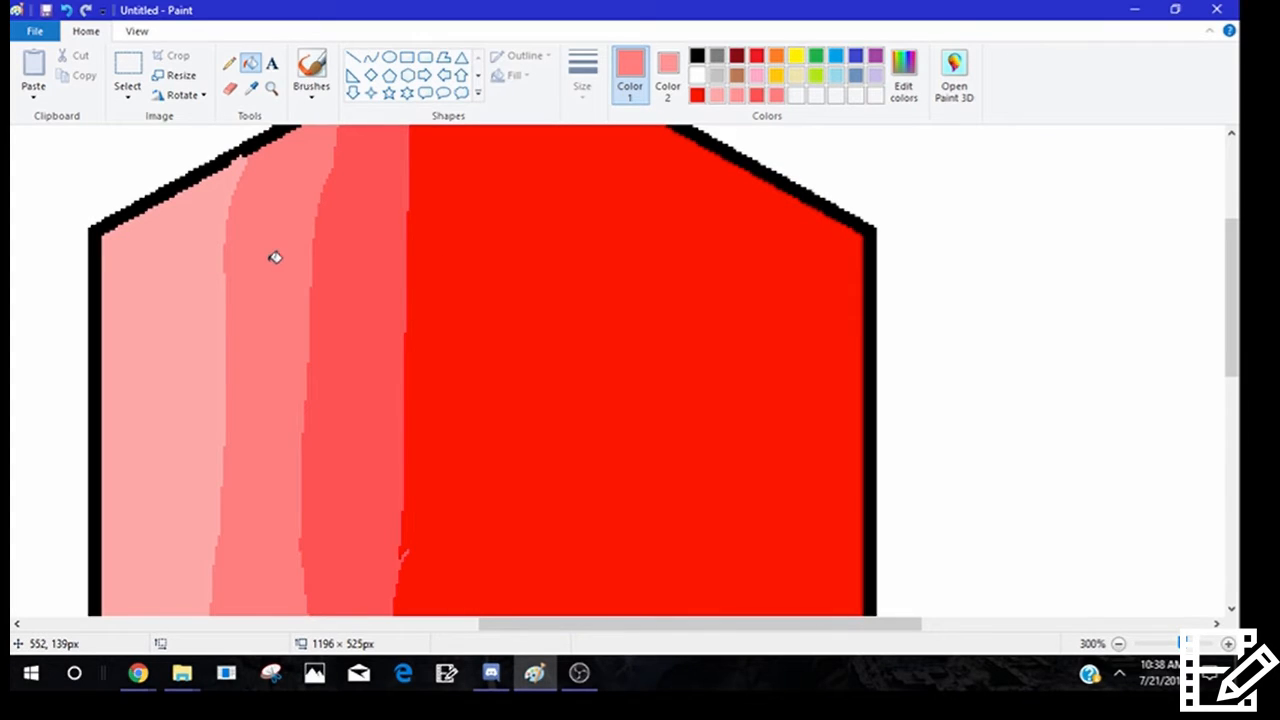
scroll(344, 310, up, 2)
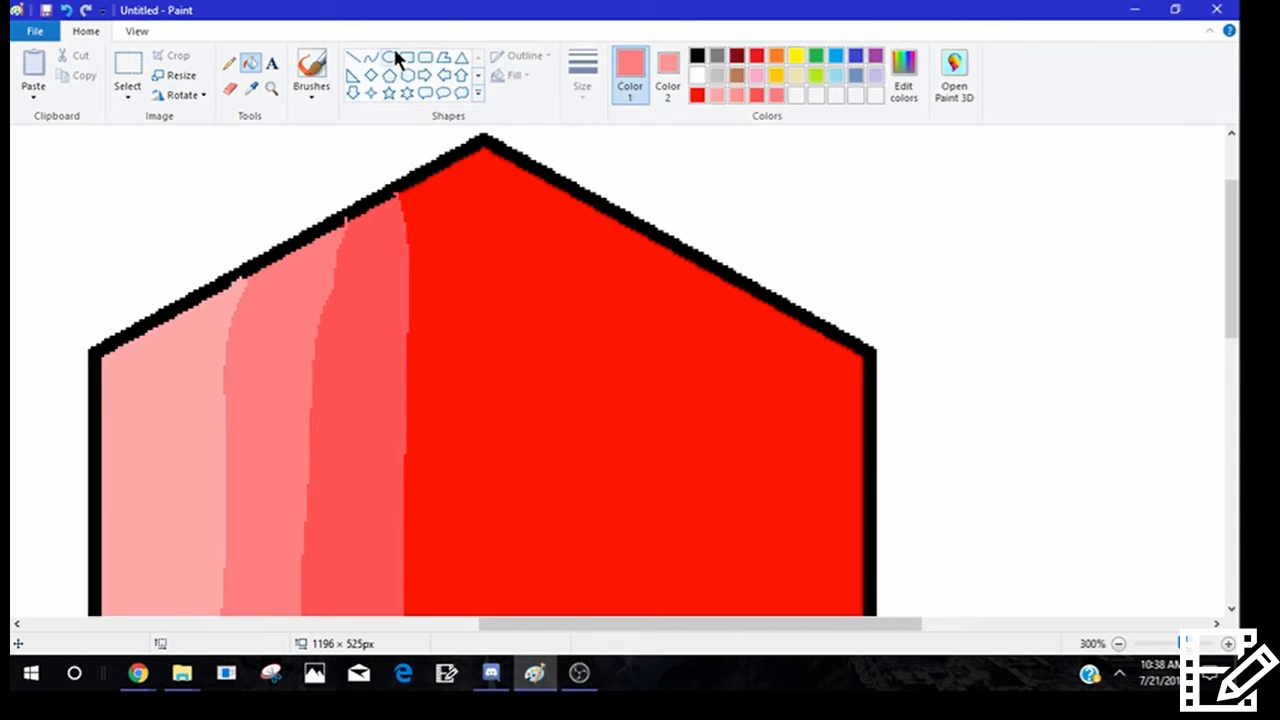
- Sample the third strip's colour, set its luminosity to 140 and apply it as the pencil's drawing colour
click(234, 60)
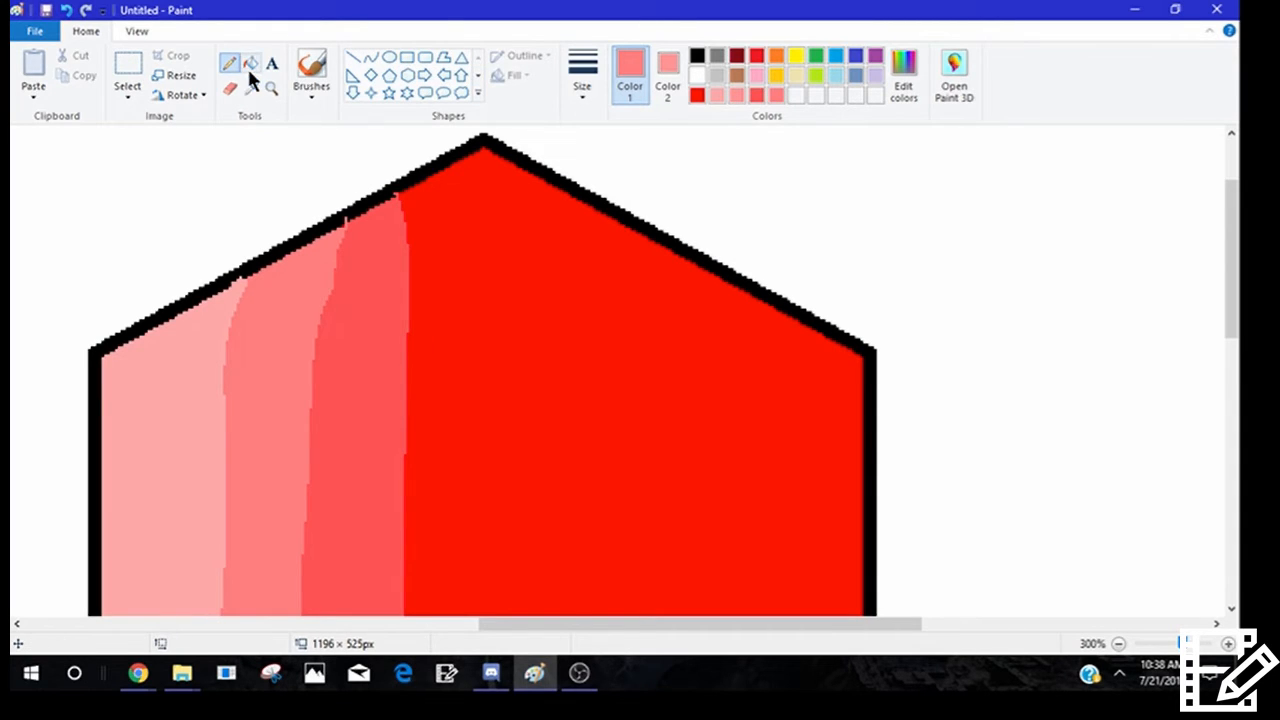
click(393, 212)
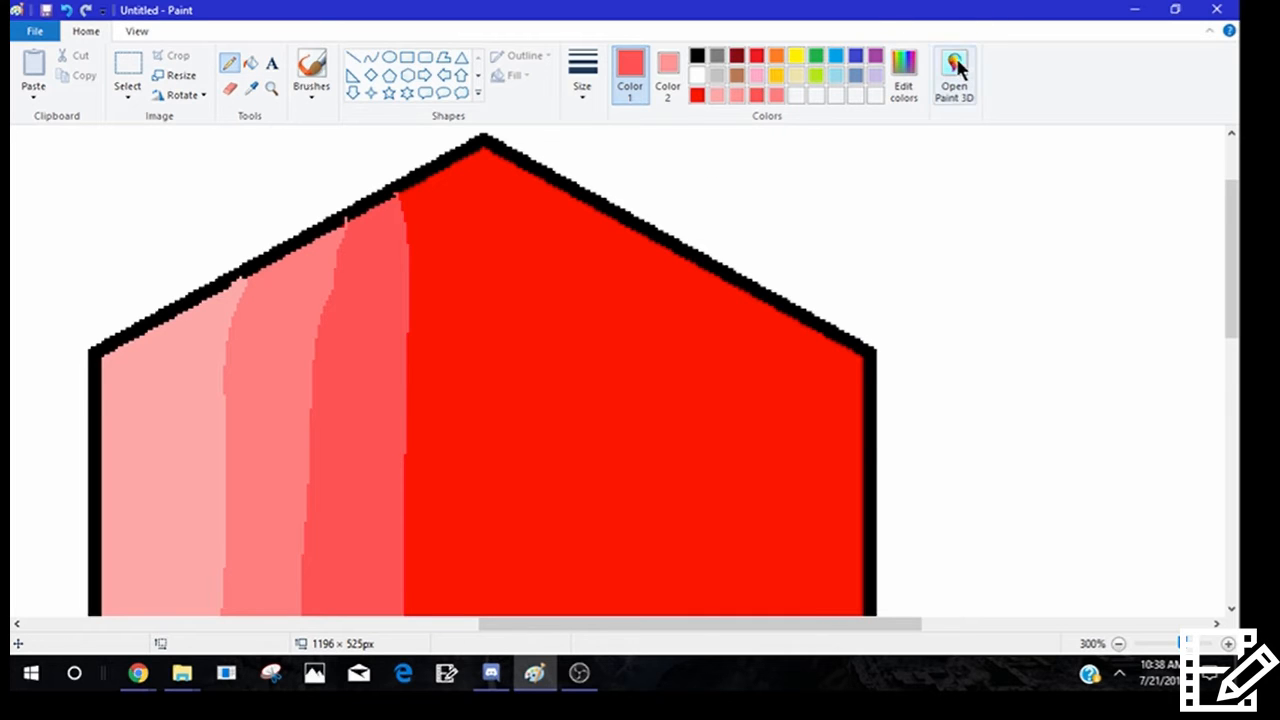
click(900, 66)
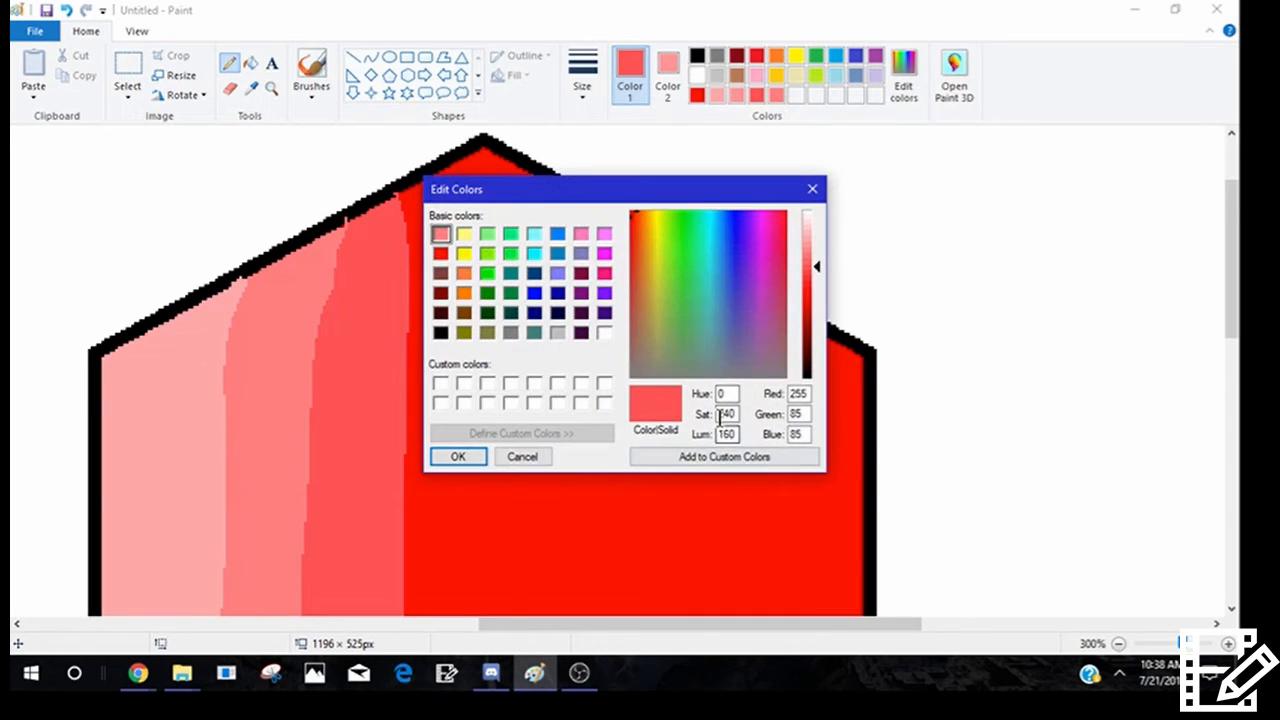
click(722, 432)
text(4)
key(Return)
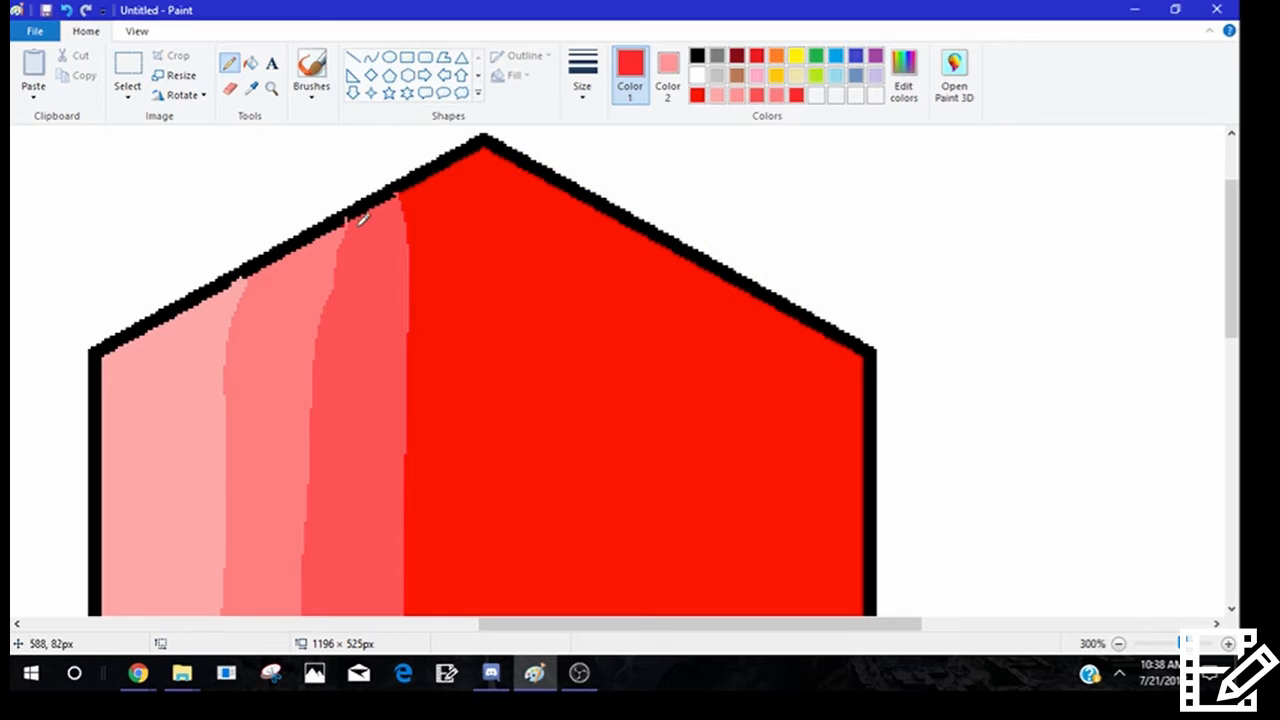
- Draw a fourth freehand pencil line down the hexagon, from its upper-right edge near the apex to its lower-right edge
click(228, 62)
mouse_move(543, 180)
mouse_down()
mouse_move(560, 234)
mouse_move(567, 605)
mouse_up()
scroll(567, 590, down, 5)
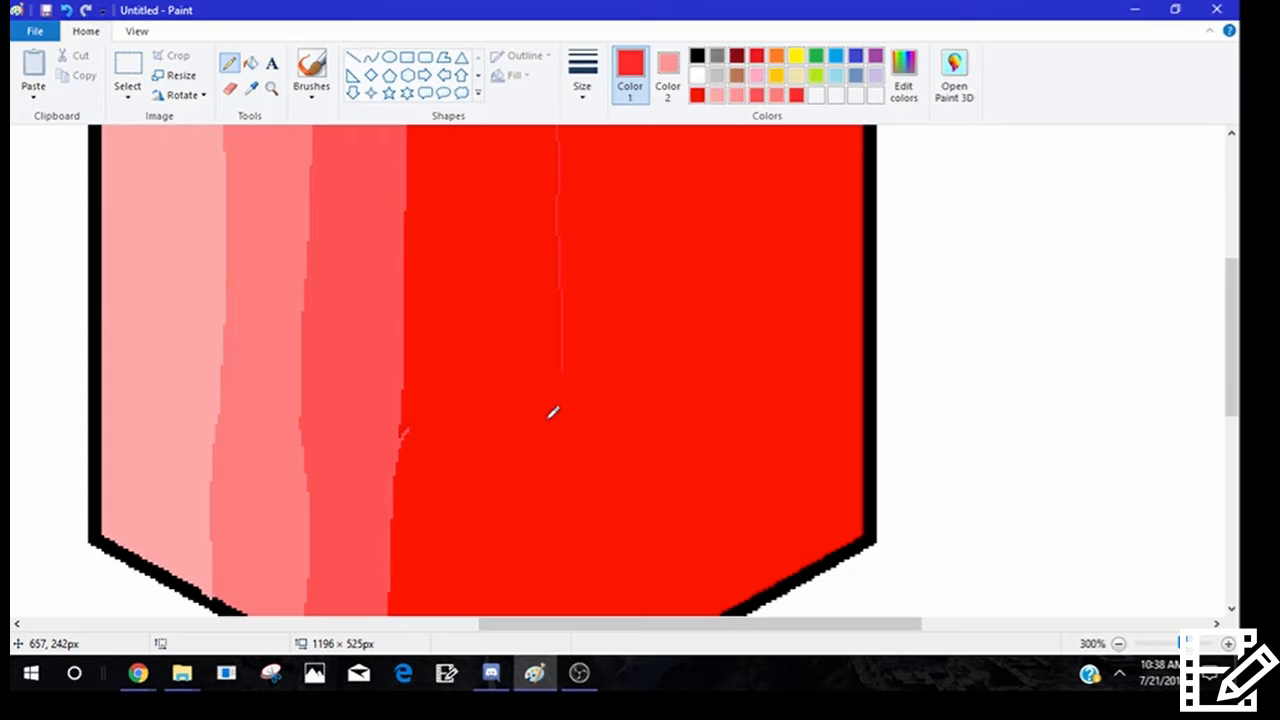
drag(568, 363, 569, 605)
scroll(566, 575, down, 3)
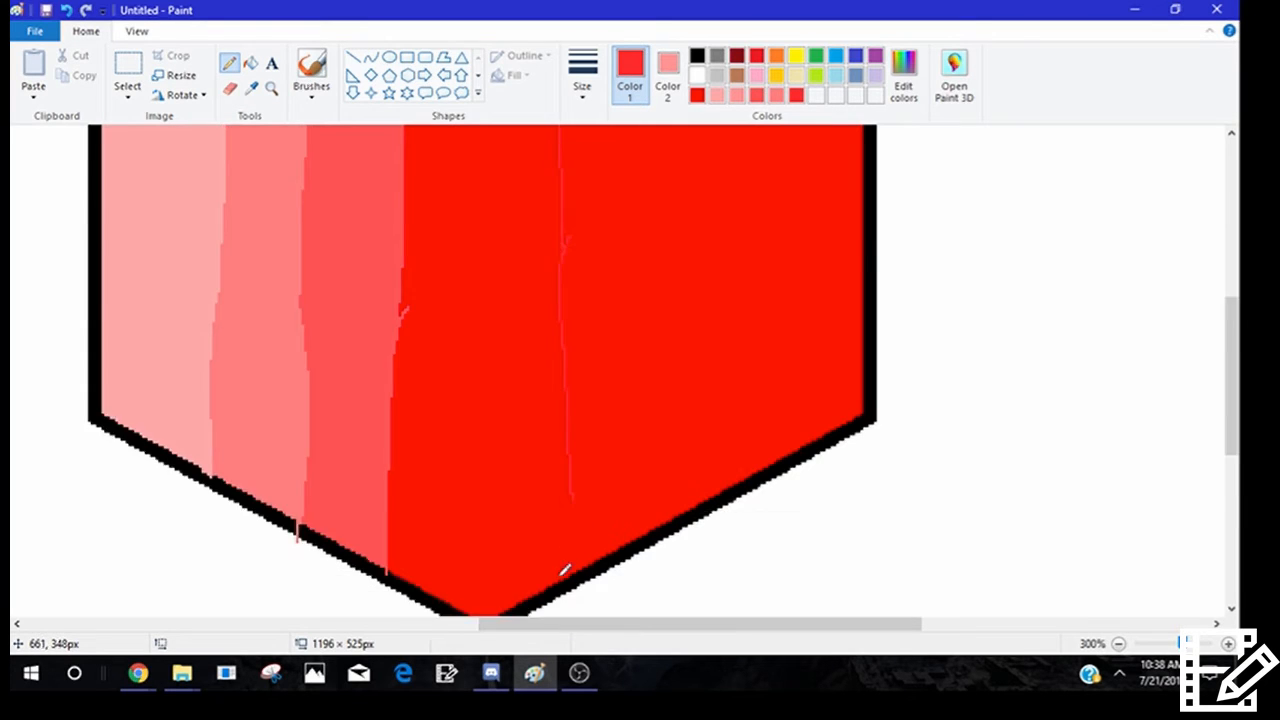
scroll(564, 555, down, 3)
drag(576, 390, 570, 468)
scroll(558, 409, up, 3)
- Fill the fourth strip, between the third strip and the new line, with the luminosity-140 red
click(250, 63)
click(432, 197)
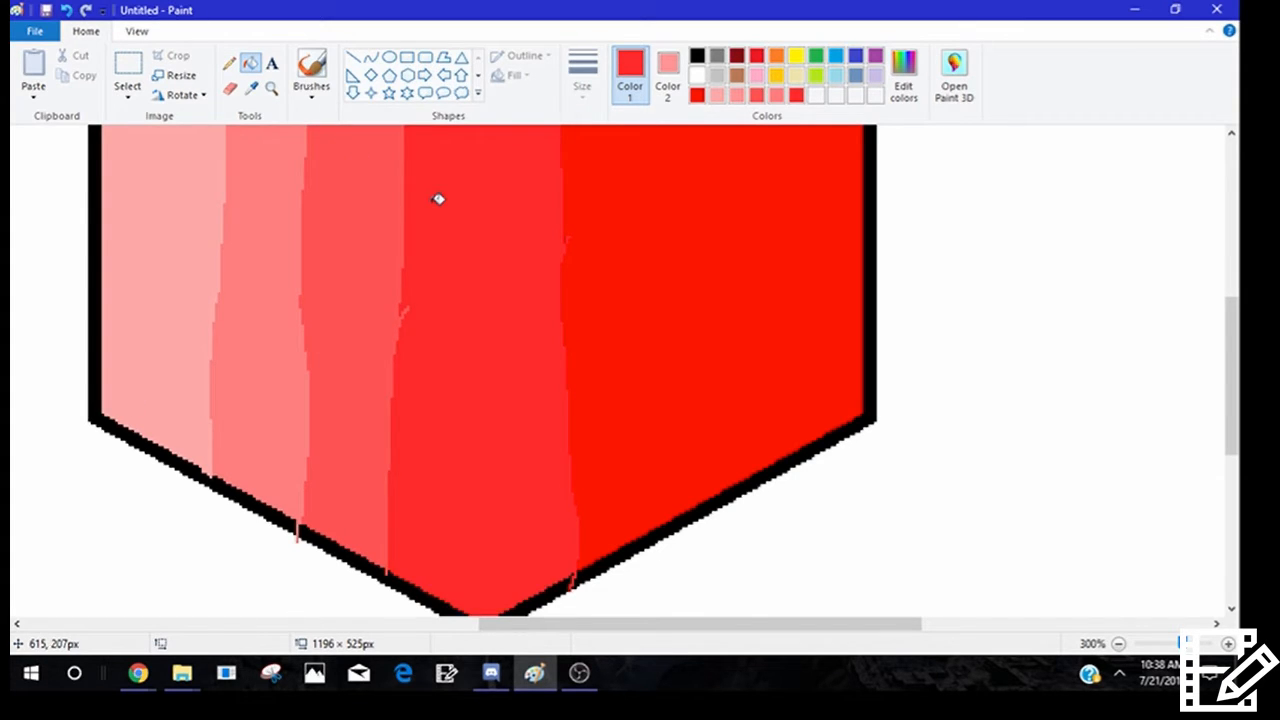
scroll(436, 196, up, 10)
scroll(436, 195, down, 3)
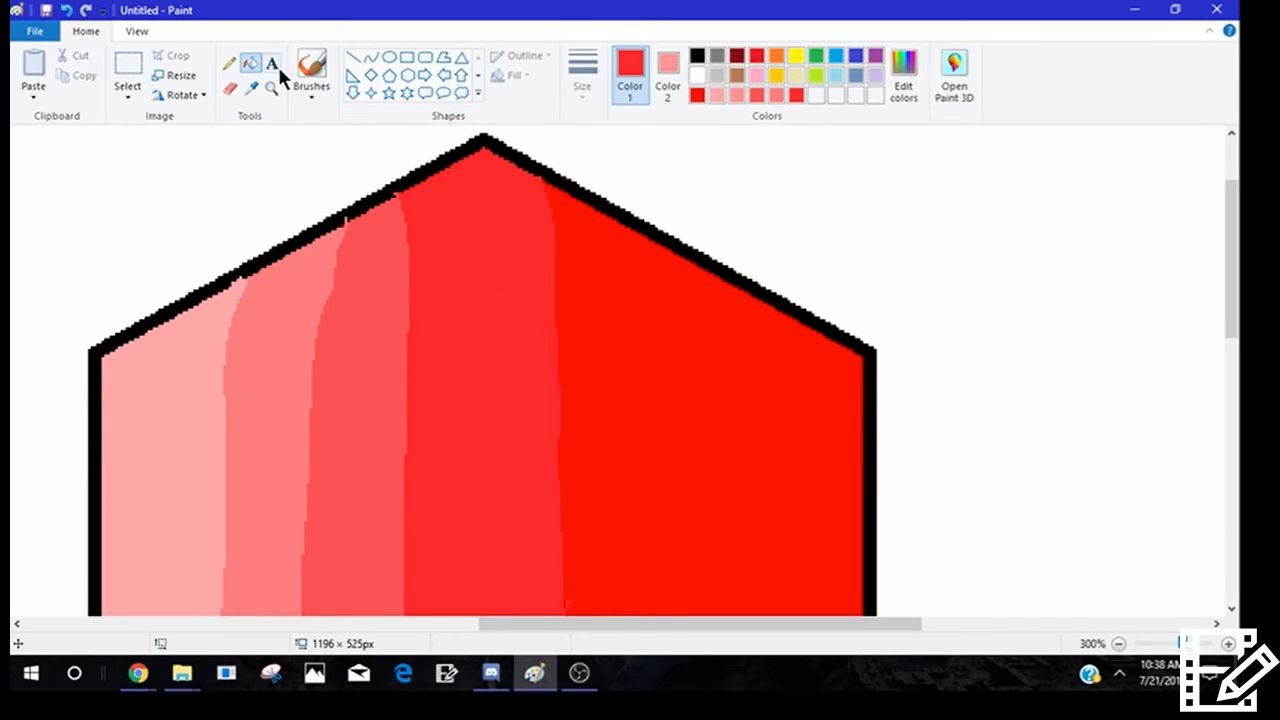
- Sample the hexagon's remaining pure red, set its luminosity to 100 and apply the dark red as the drawing colour
click(251, 89)
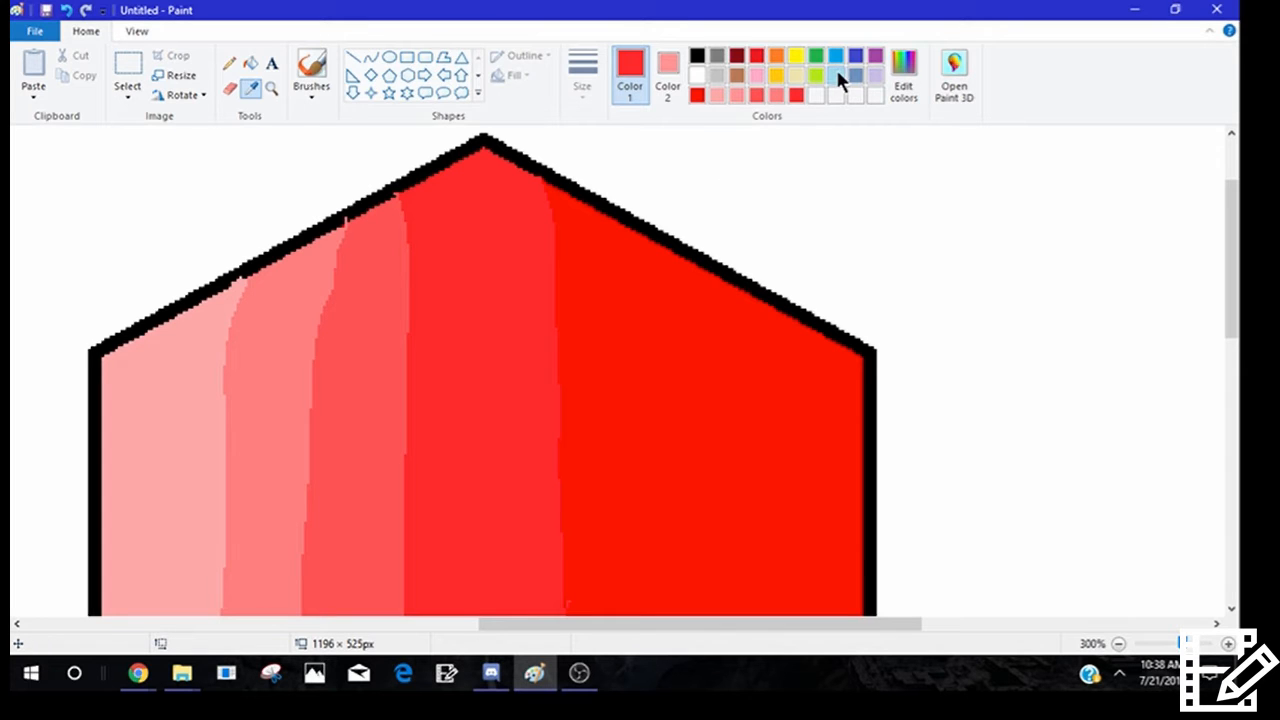
click(900, 76)
drag(747, 436, 727, 433)
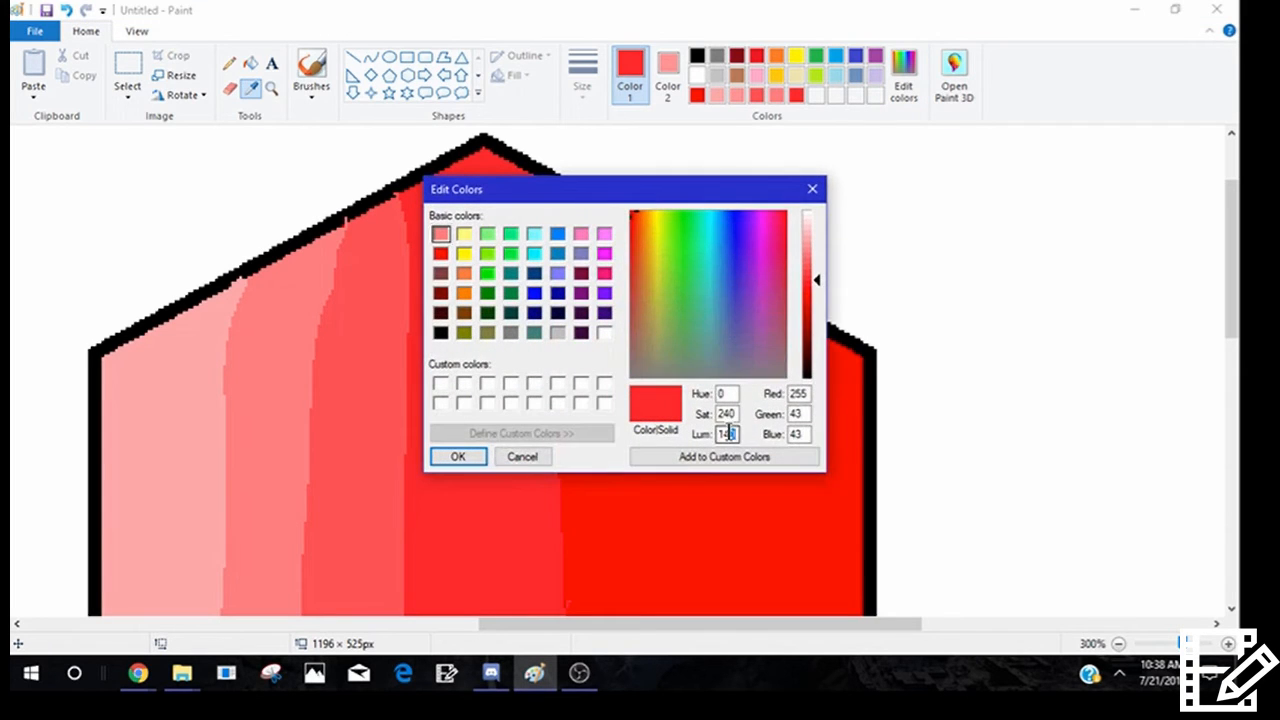
click(457, 457)
click(662, 381)
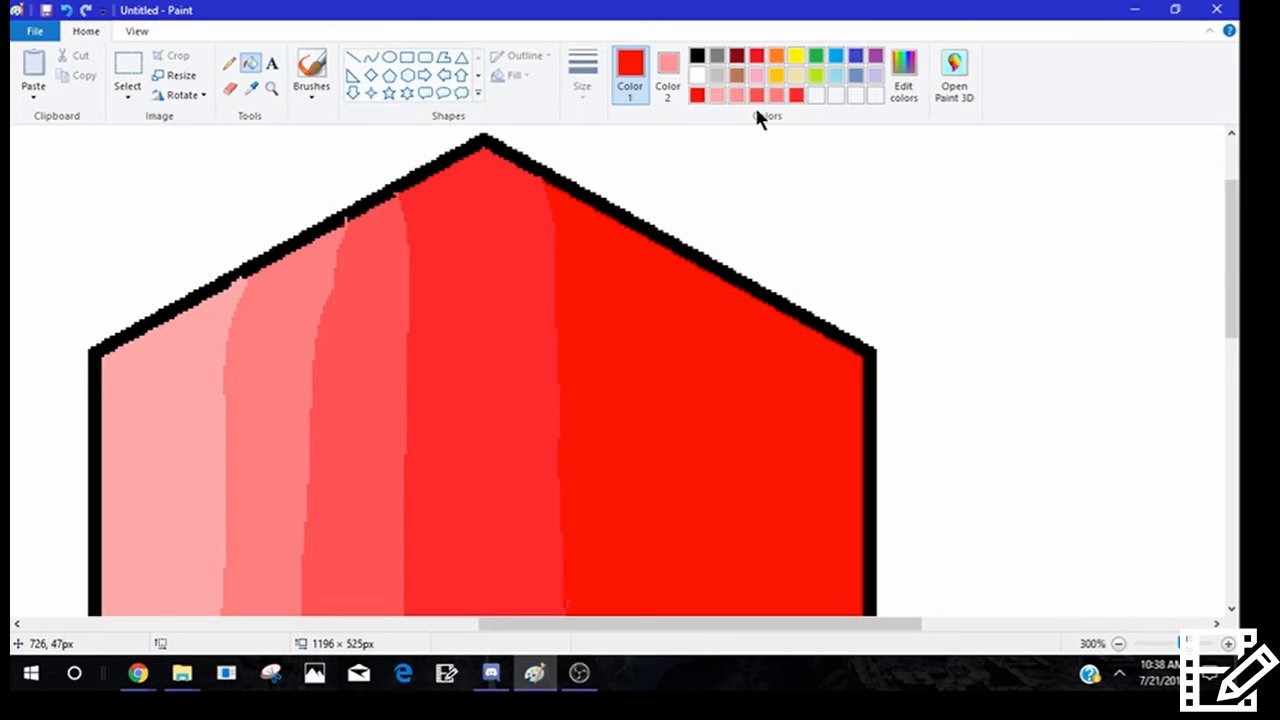
click(903, 82)
click(734, 435)
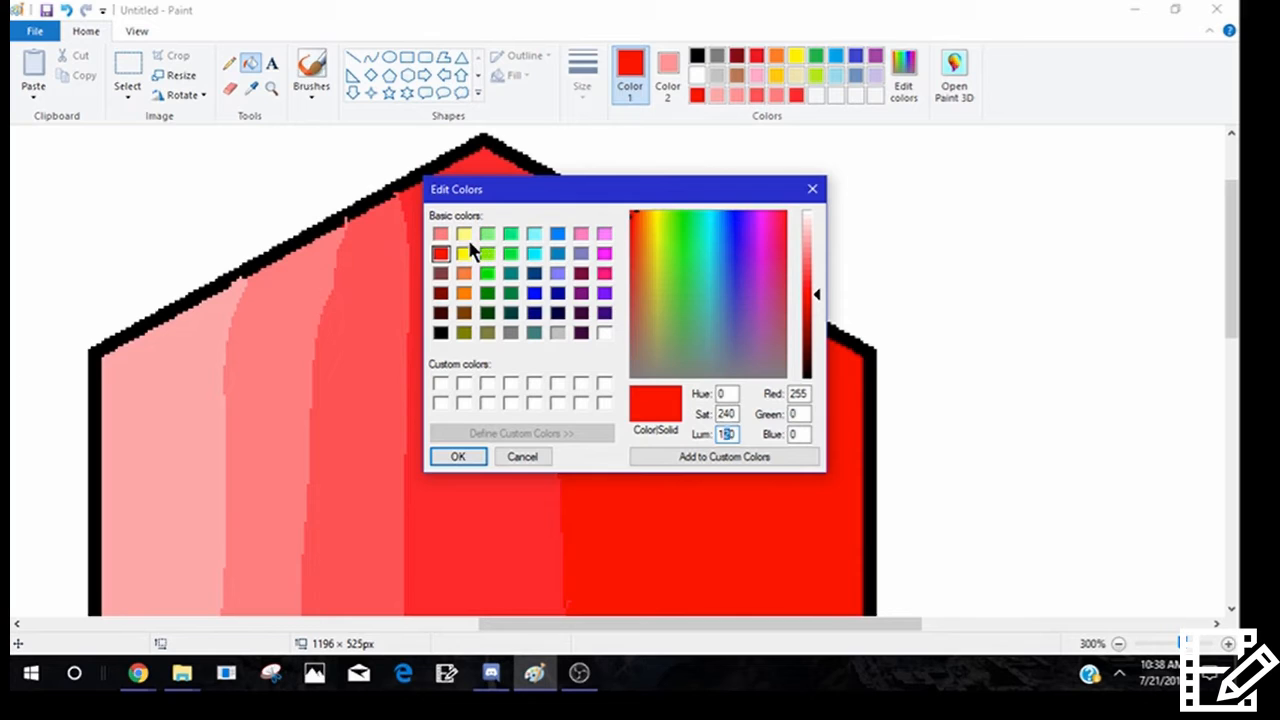
text(0)
key(Return)
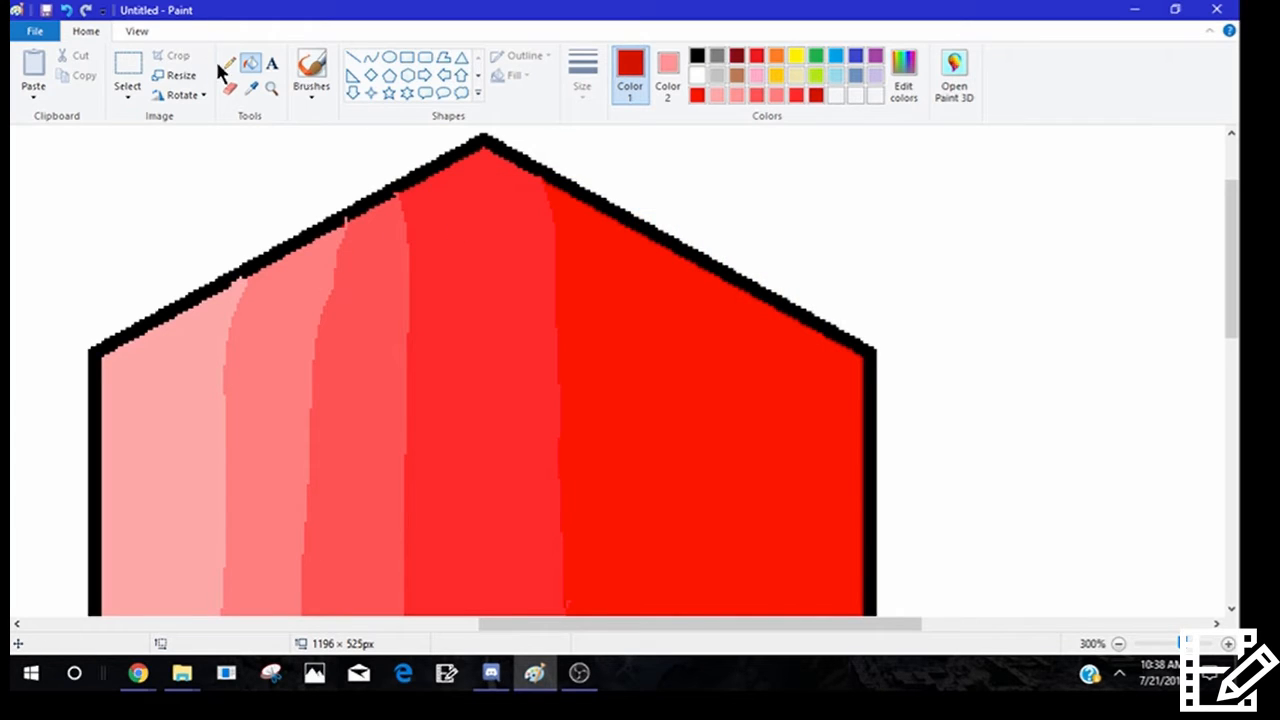
- Draw two freehand dark-red pencil lines down the hexagon's pure-red area, from its upper-right to its lower-right edge, and scribble between them
click(231, 68)
mouse_move(703, 258)
mouse_down()
mouse_move(693, 315)
mouse_move(722, 605)
mouse_up()
scroll(742, 514, down, 4)
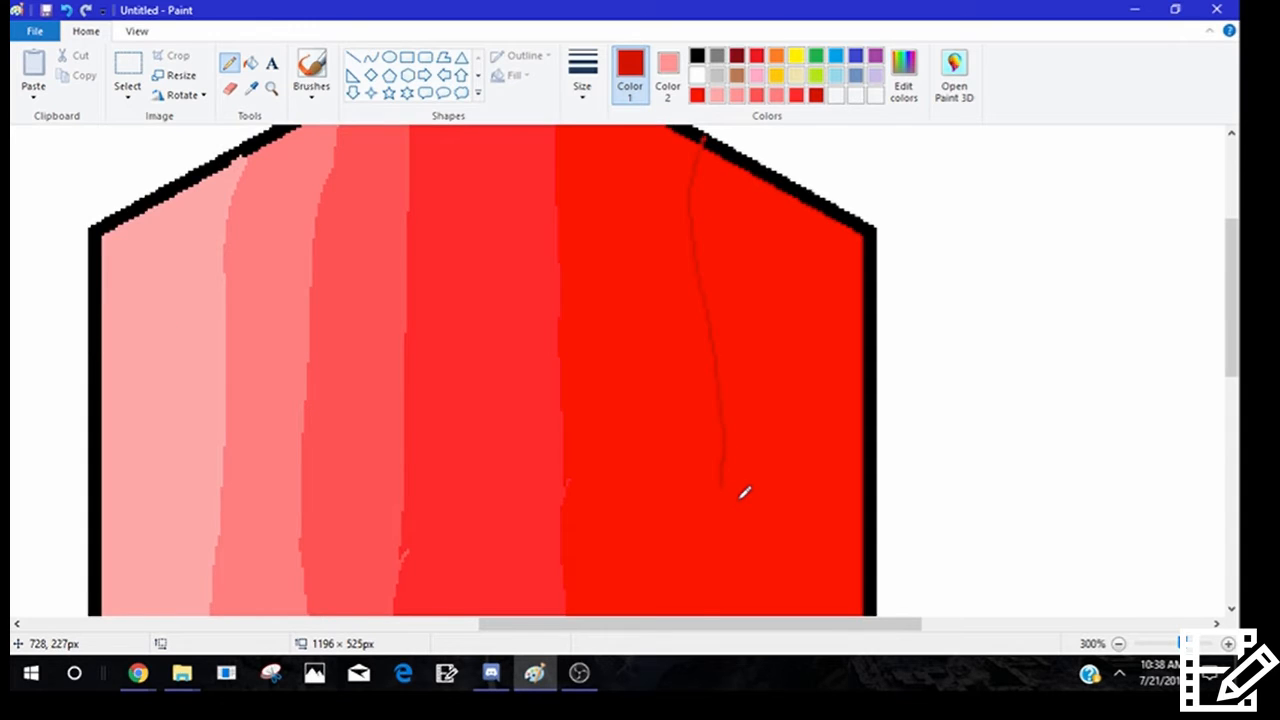
drag(722, 260, 726, 482)
scroll(655, 400, up, 3)
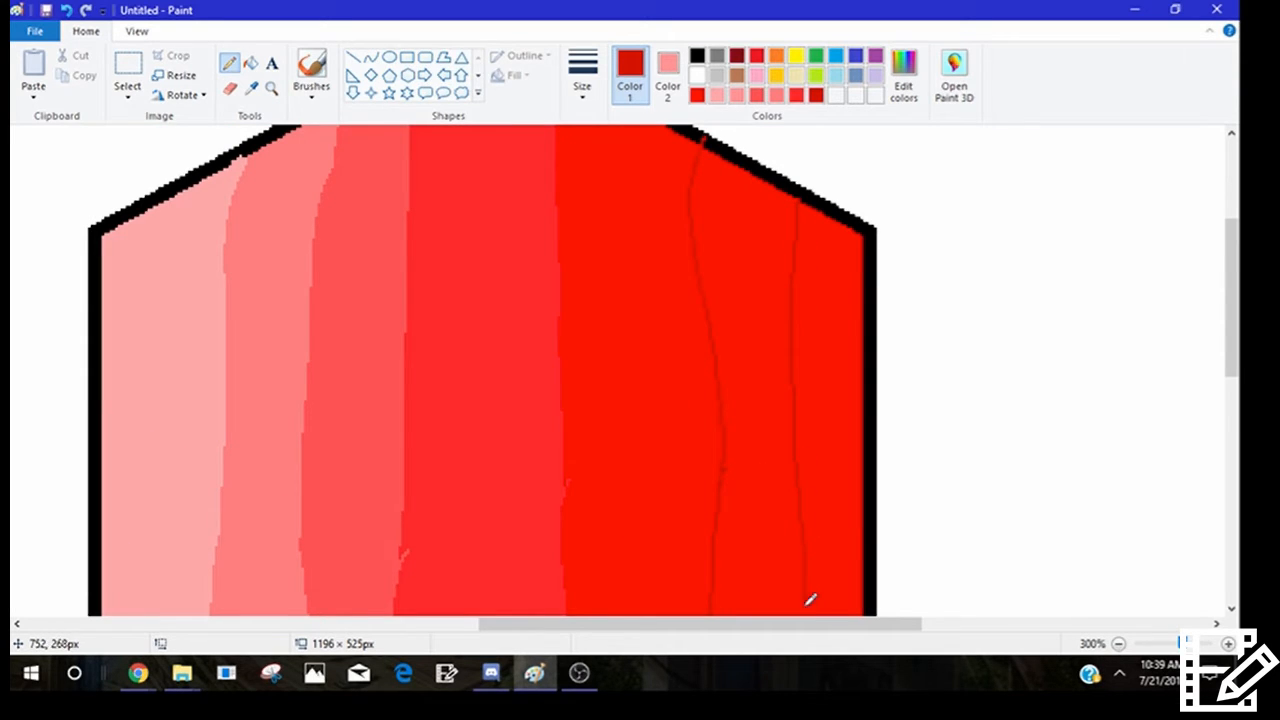
scroll(810, 597, down, 3)
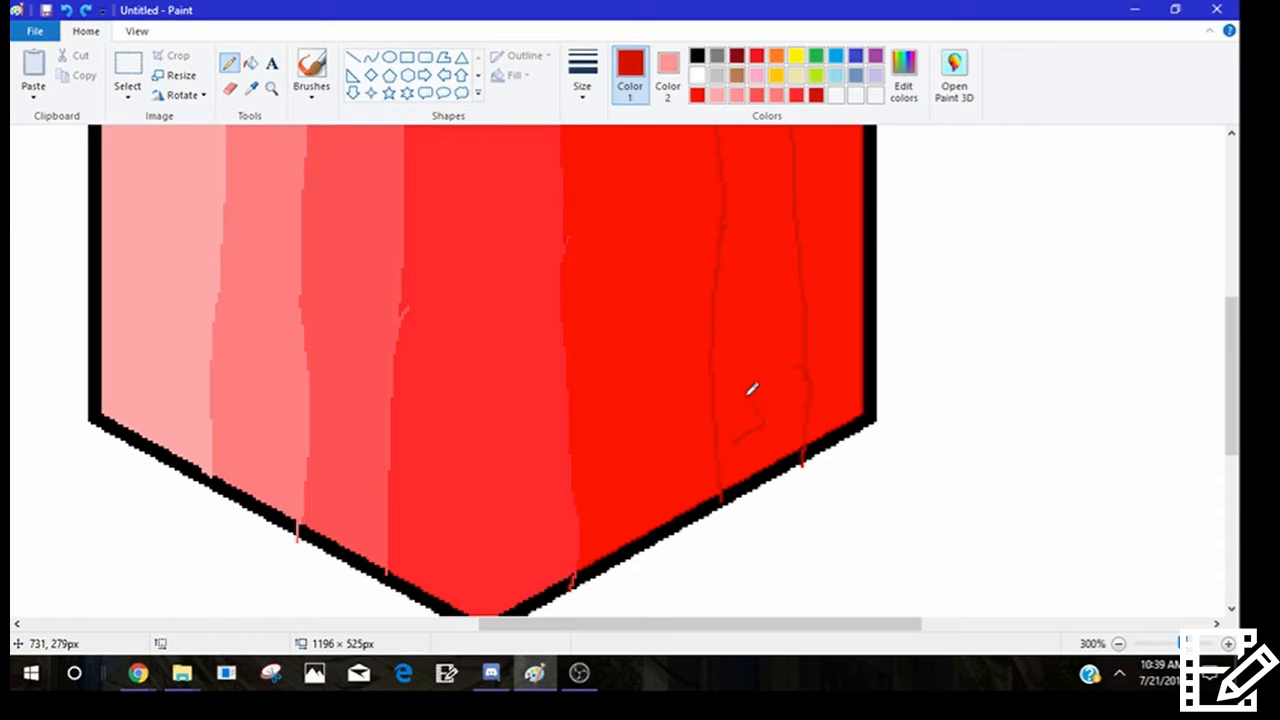
scroll(754, 196, up, 3)
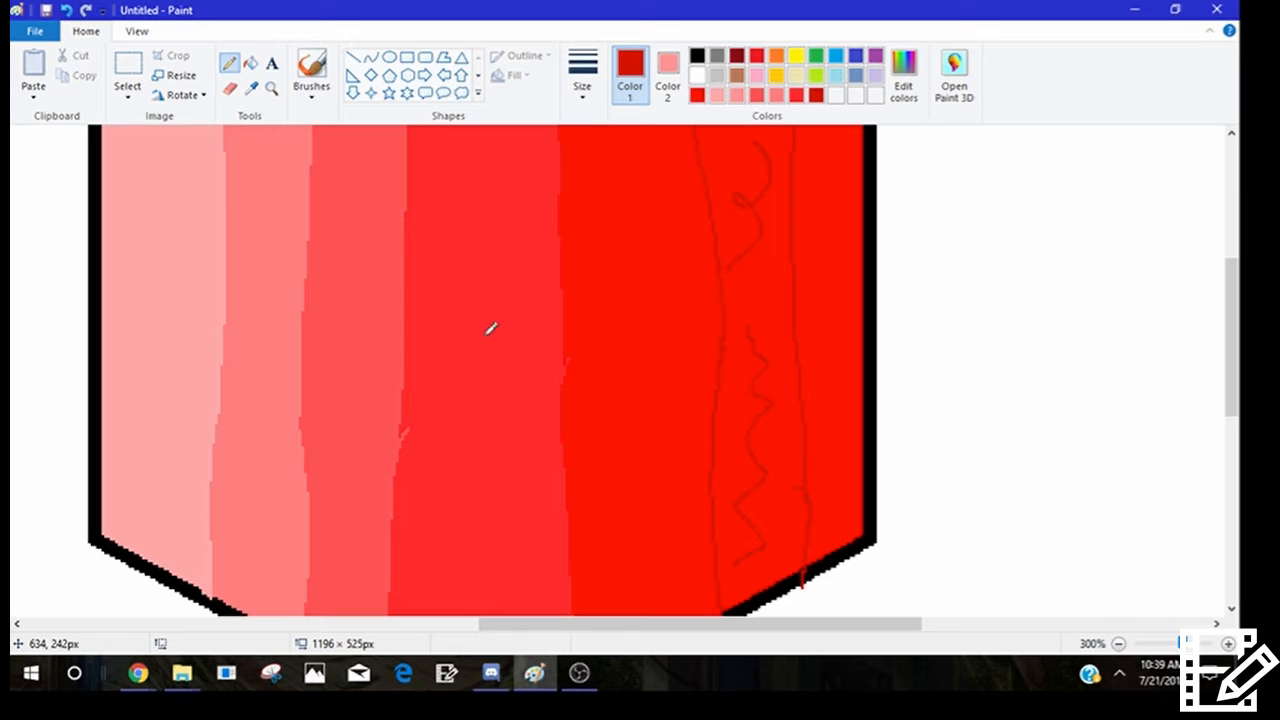
- Fill the strip between the two new lines with the luminosity-100 dark red
click(230, 88)
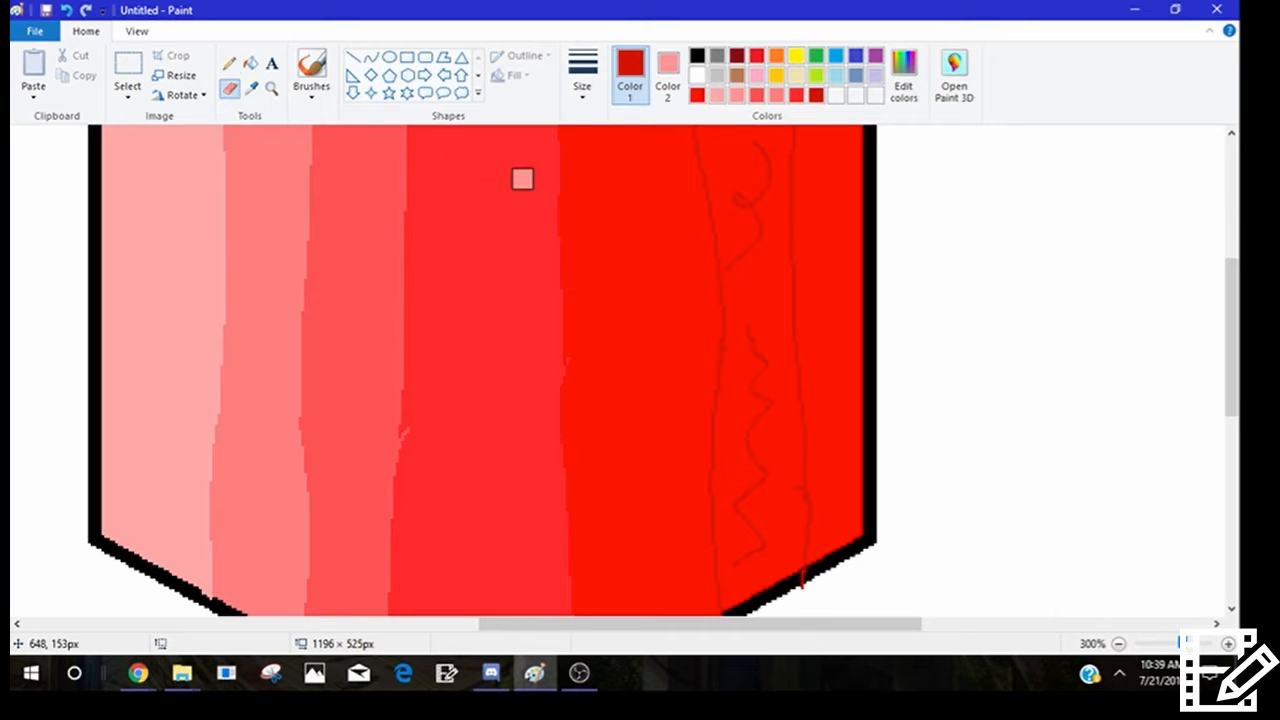
click(253, 66)
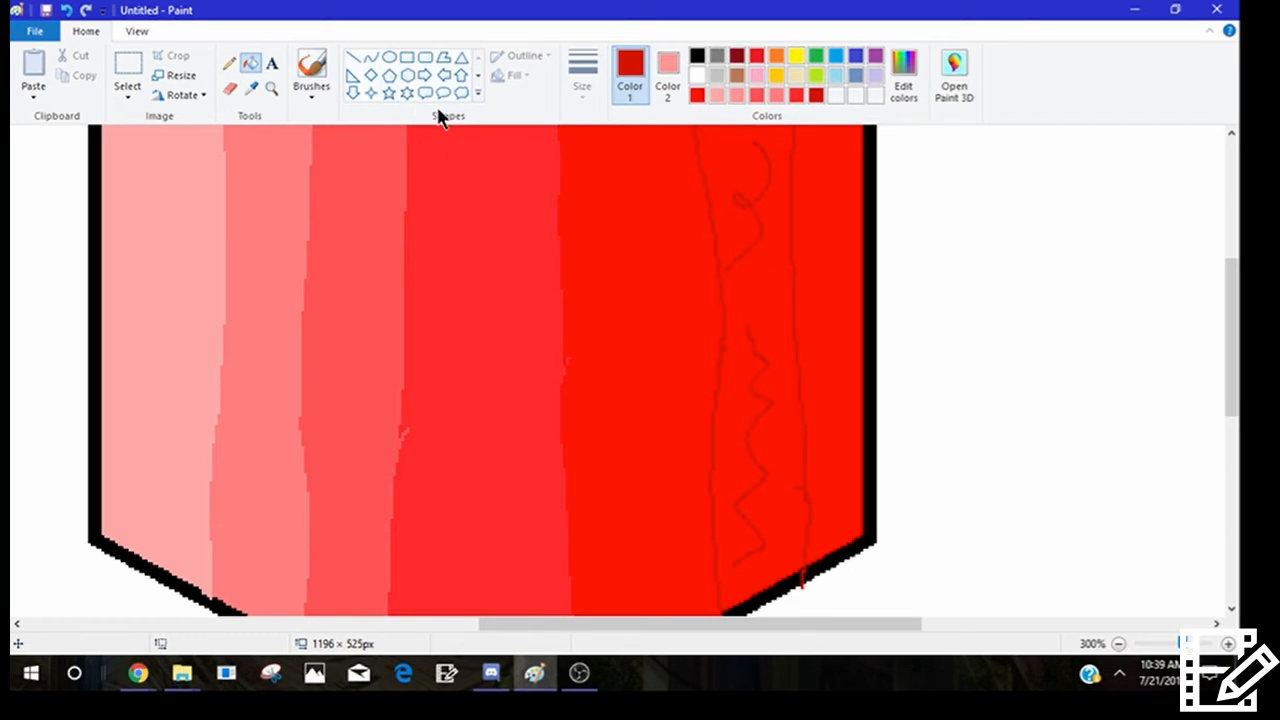
click(735, 143)
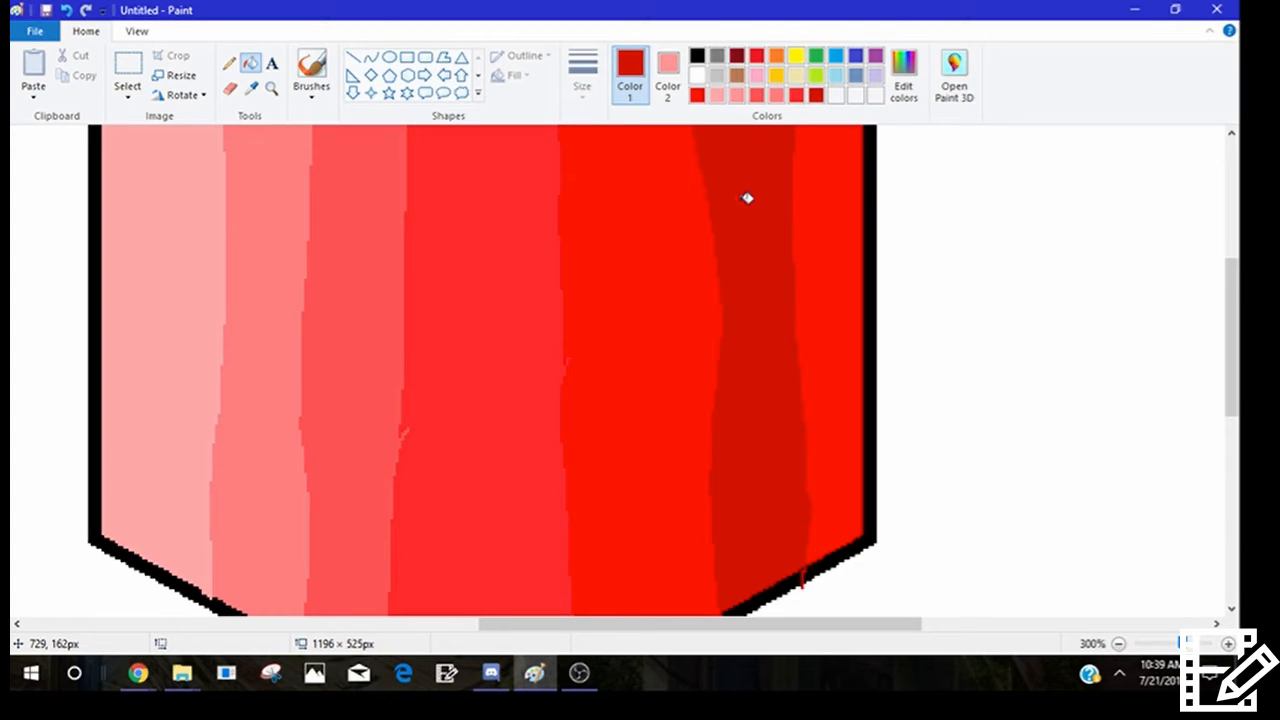
- Set the drawing colour's luminosity to 80 and fill the hexagon's rightmost strip with the darker red
scroll(668, 180, up, 3)
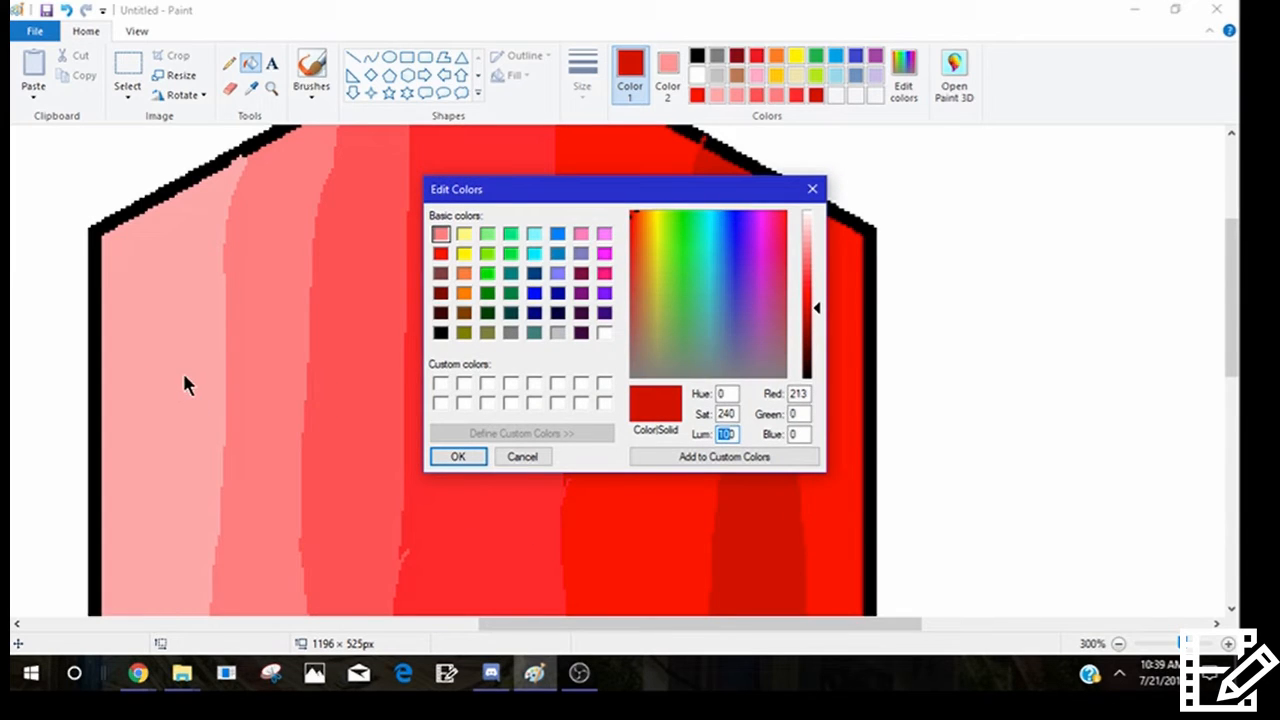
text(240)
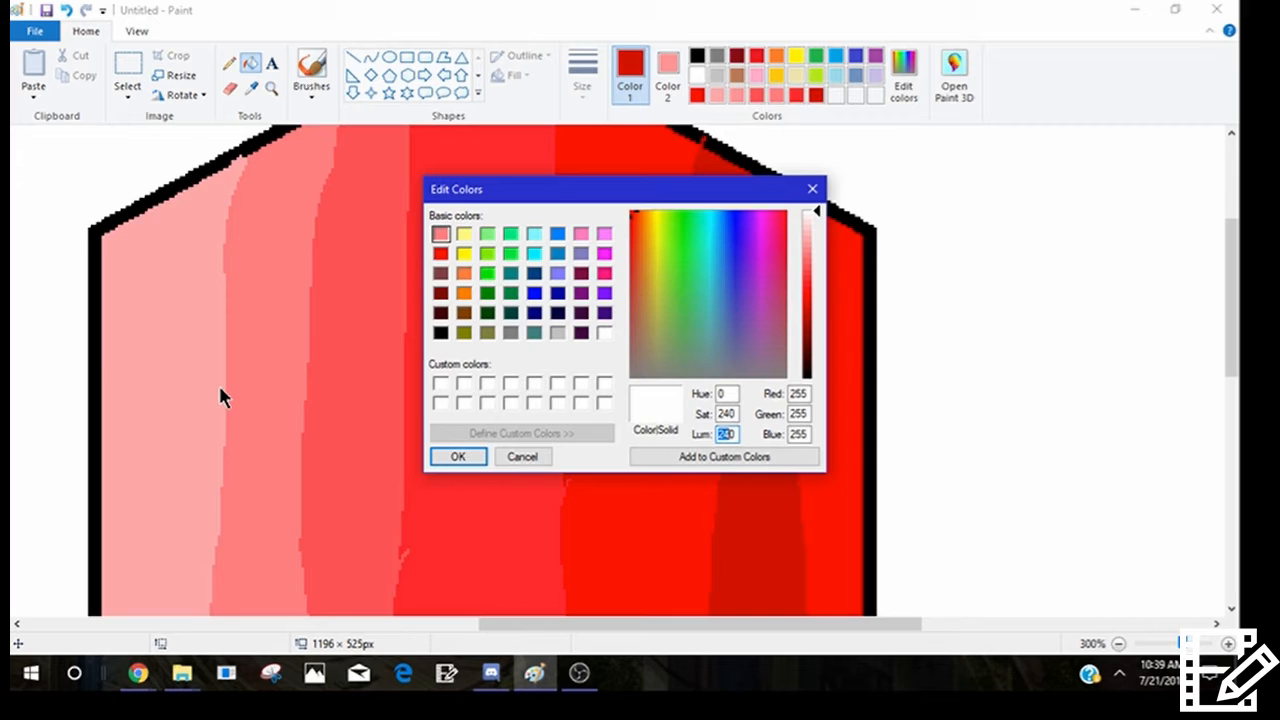
text(80)
click(455, 458)
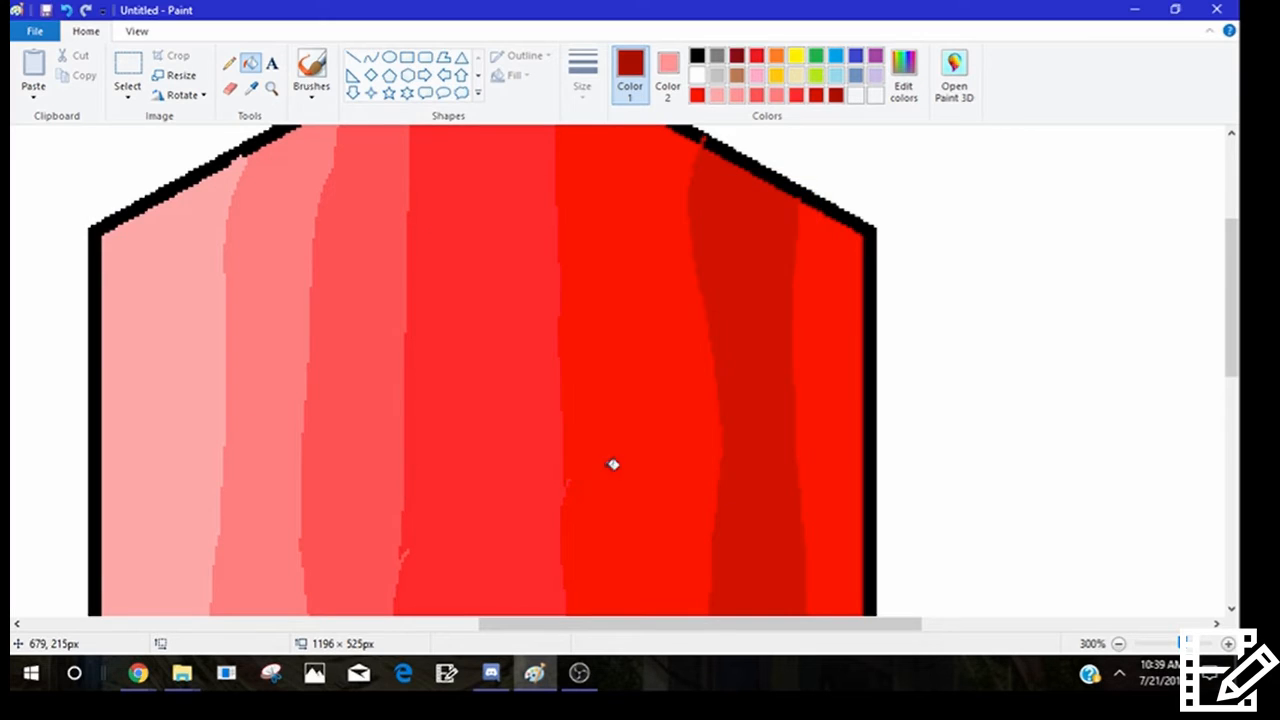
click(847, 360)
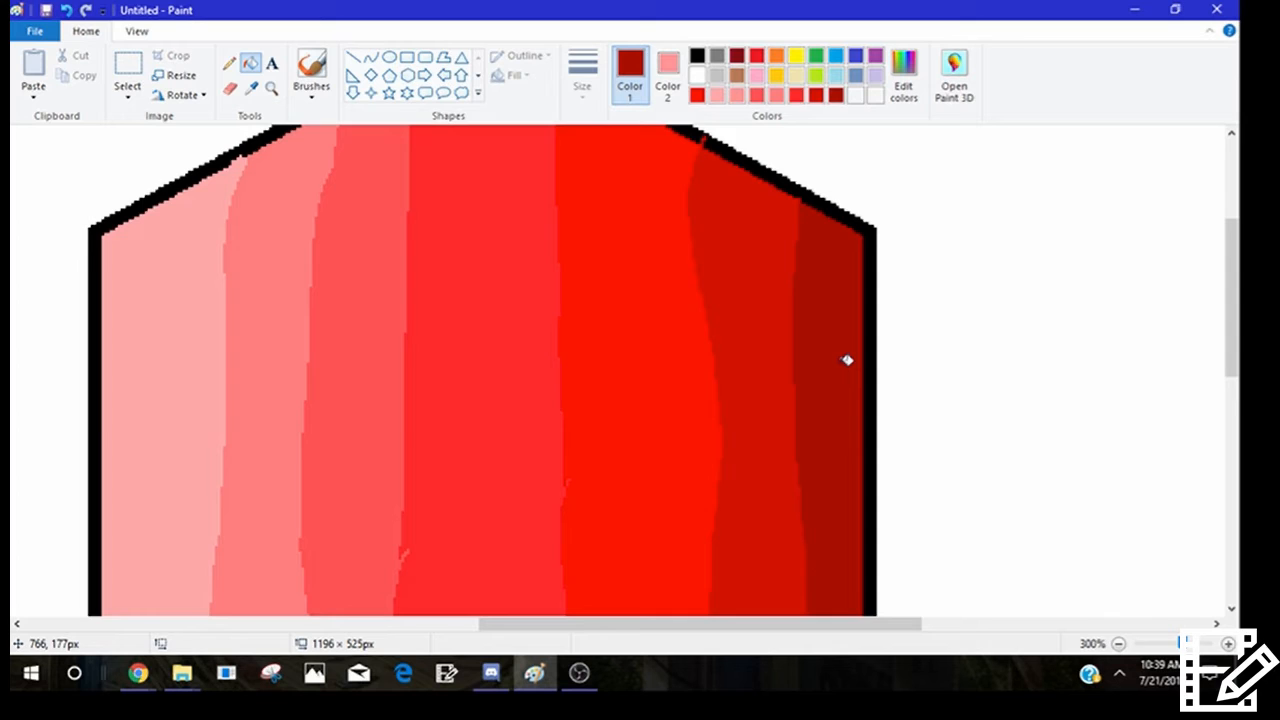
- Sample the leftmost strip's light pink, set its luminosity to 210 and apply it as the drawing colour
ctrl+scroll(846, 361, down, 1)
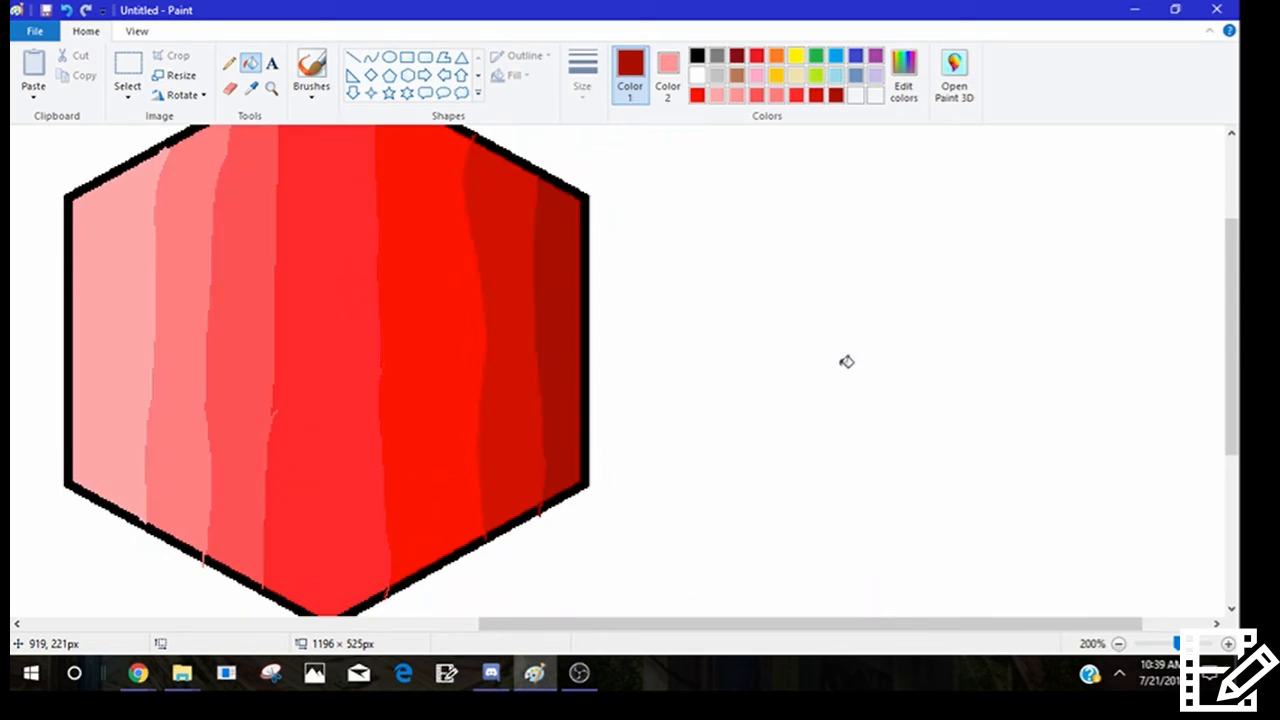
scroll(760, 355, up, 1)
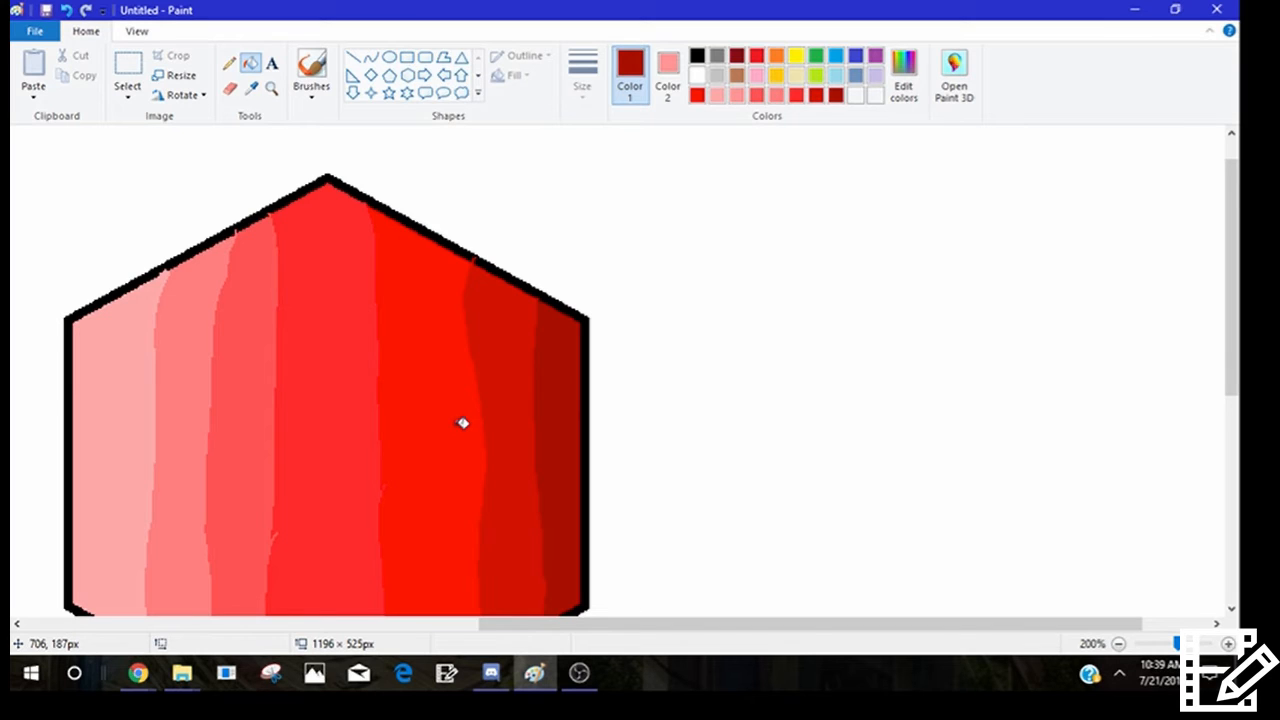
click(250, 89)
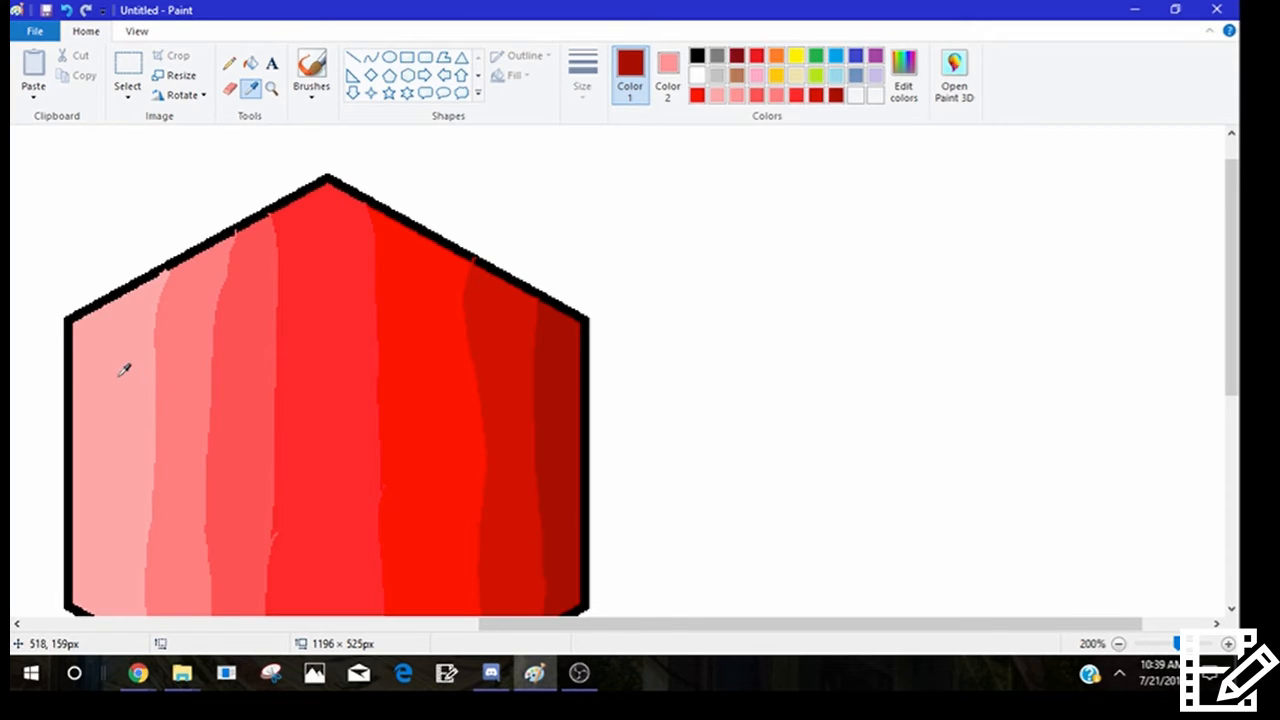
drag(707, 627, 583, 627)
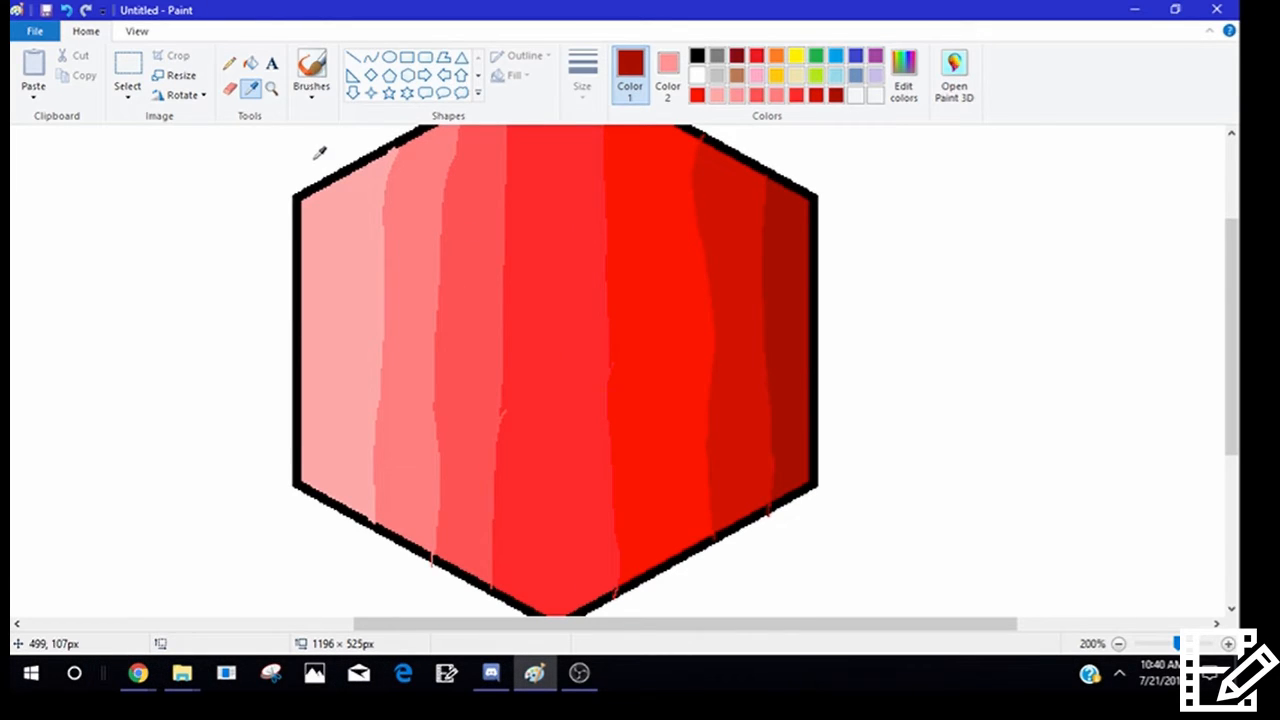
scroll(320, 154, up, 1)
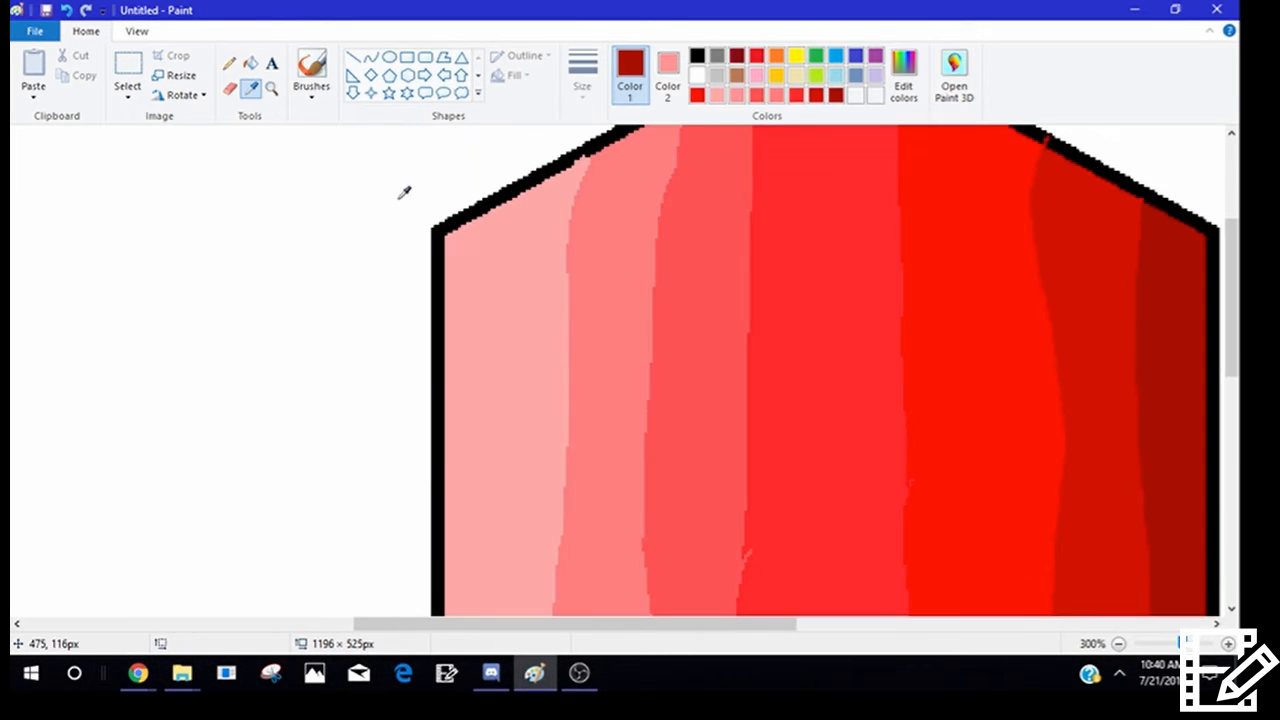
click(510, 283)
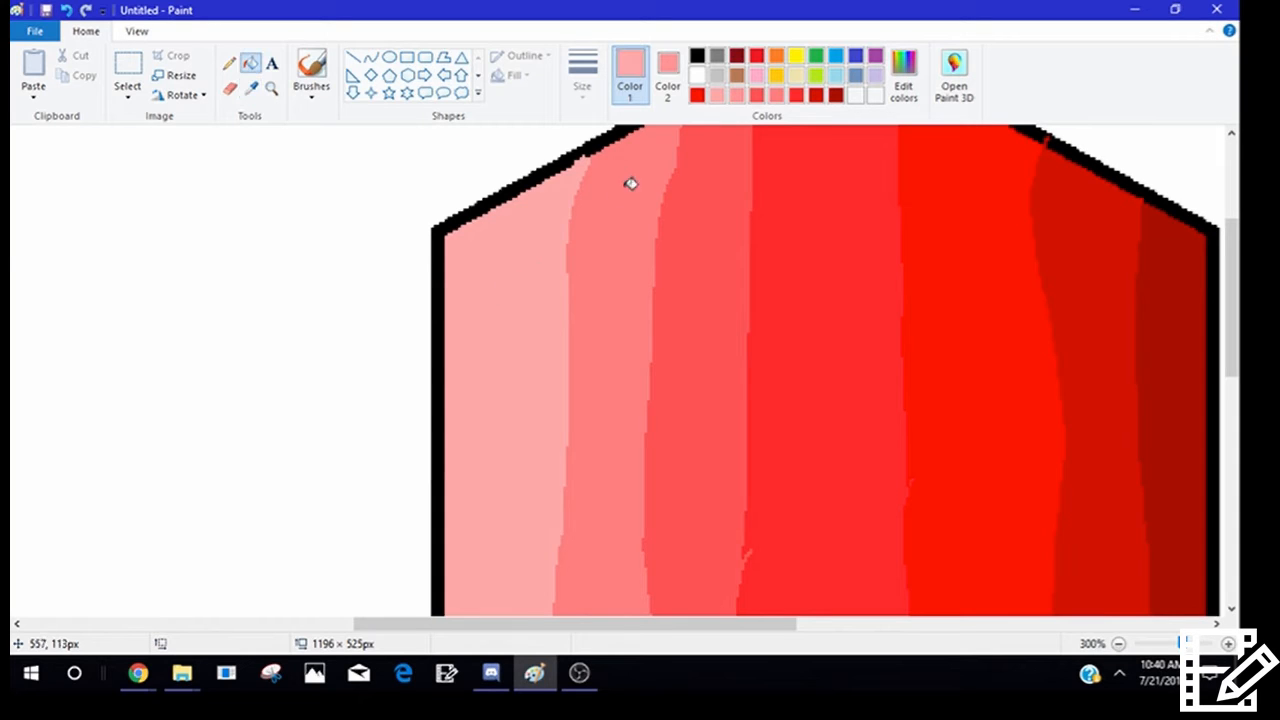
click(903, 77)
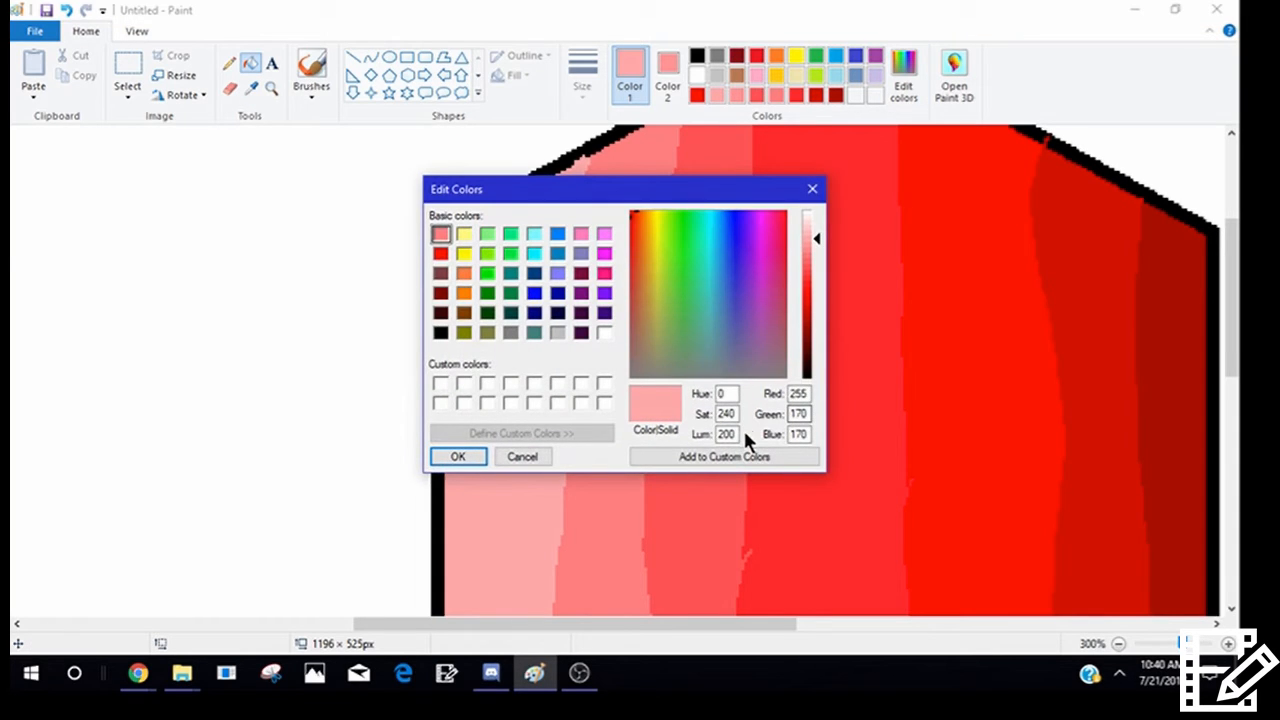
click(731, 433)
text(1)
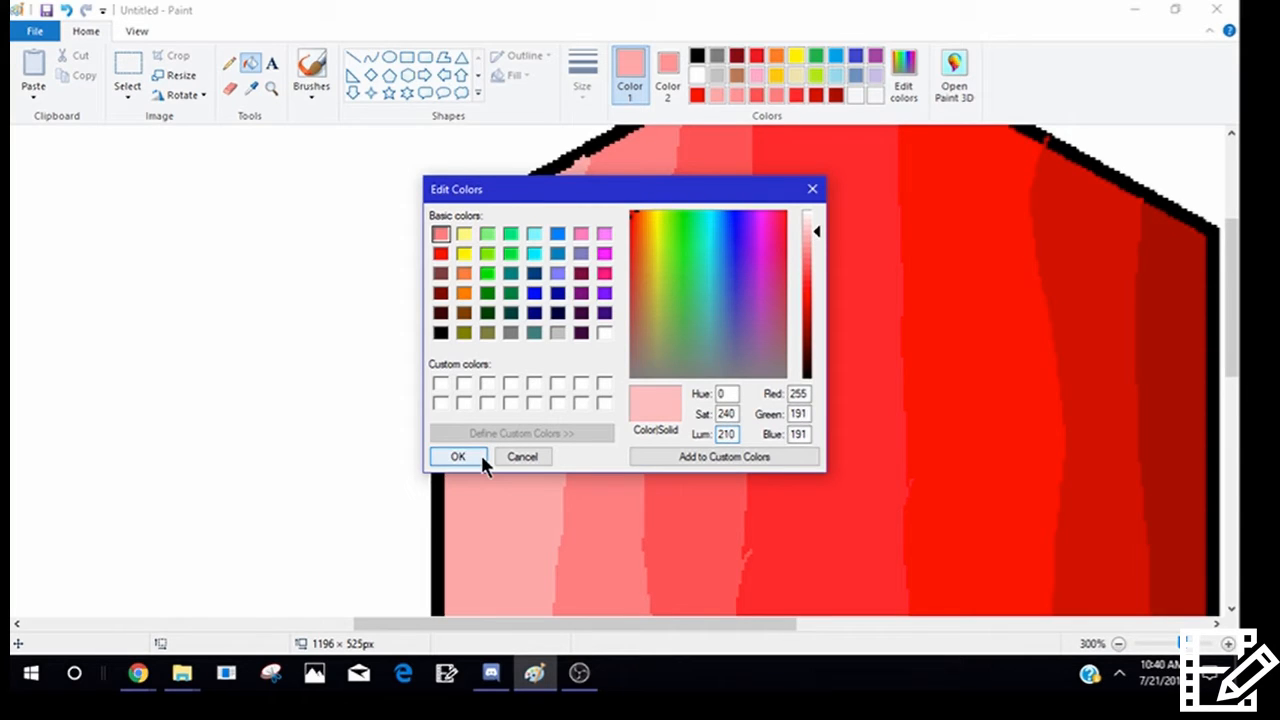
click(478, 454)
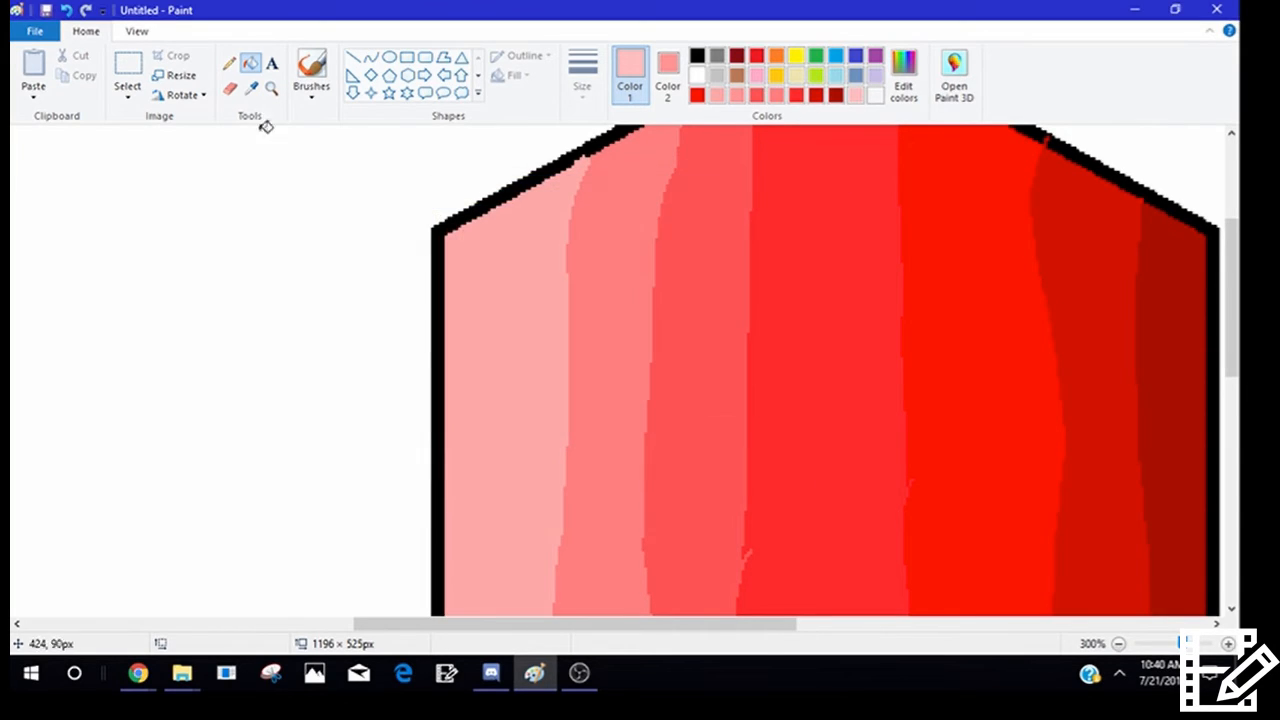
- Draw a freehand pencil line down the middle of the leftmost strip and fill its outer half with the luminosity-210 pink
click(229, 64)
drag(505, 200, 511, 591)
scroll(505, 500, down, 3)
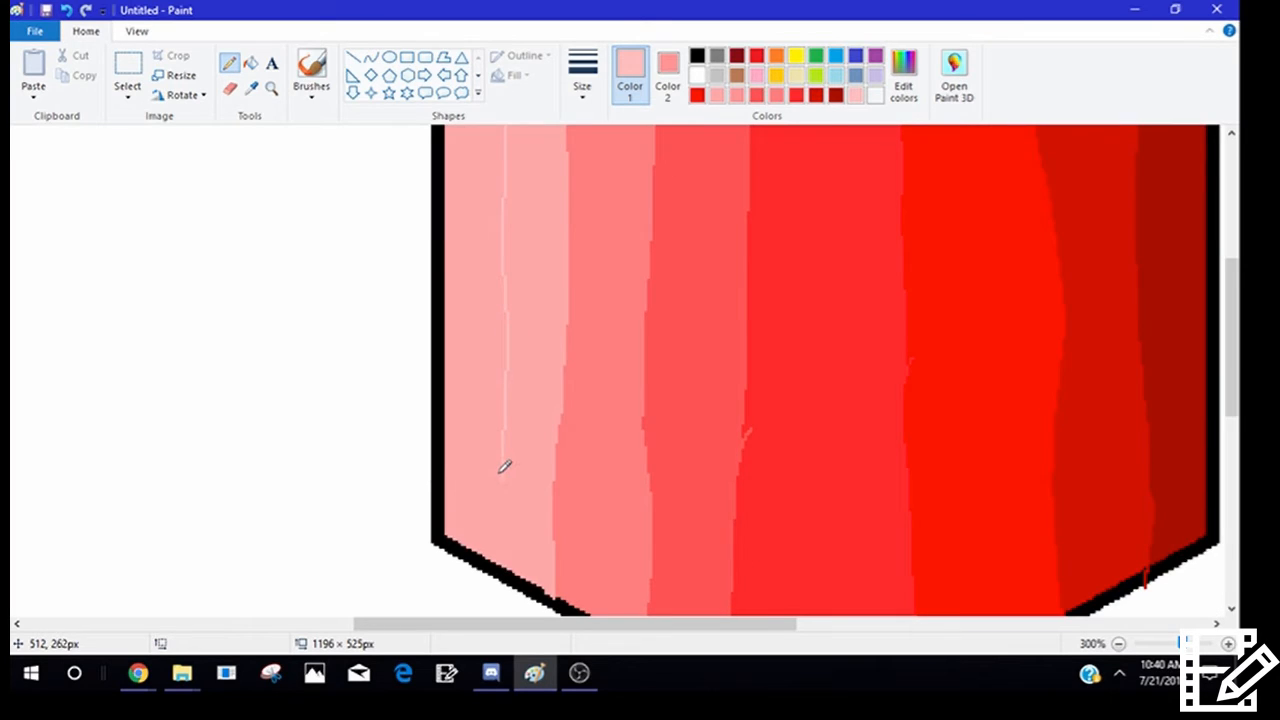
drag(504, 472, 501, 553)
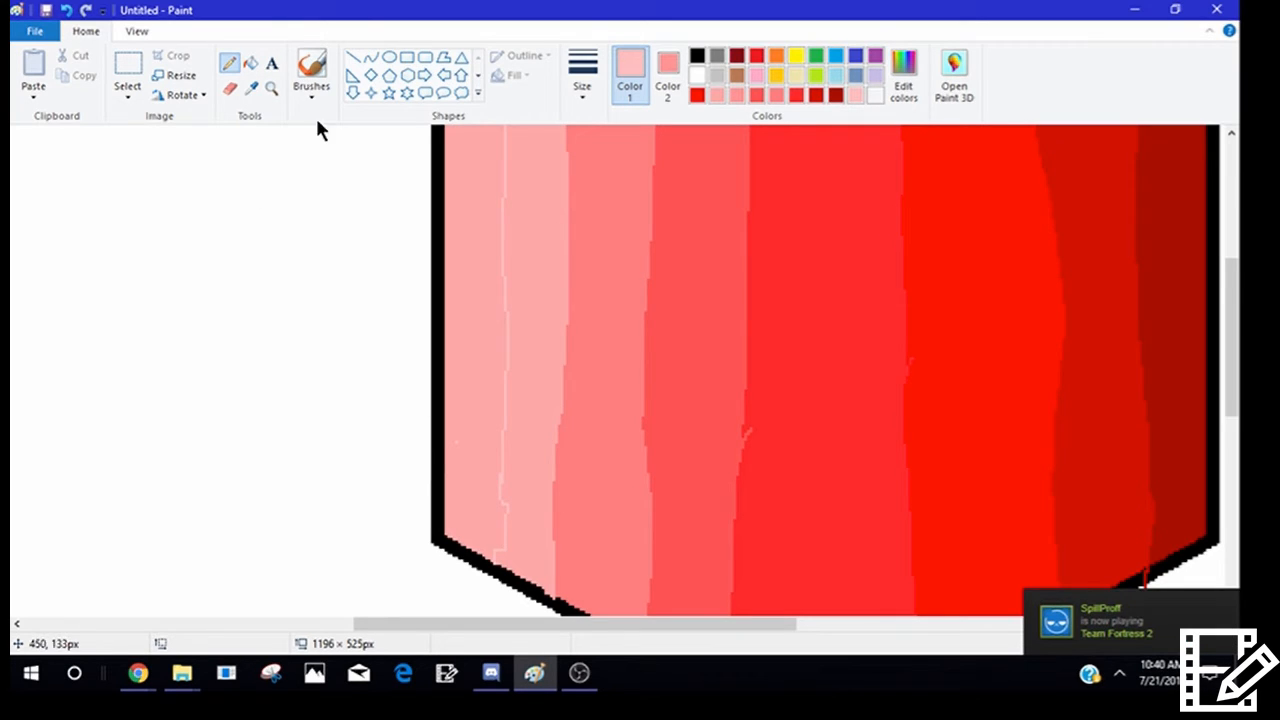
click(249, 64)
click(470, 250)
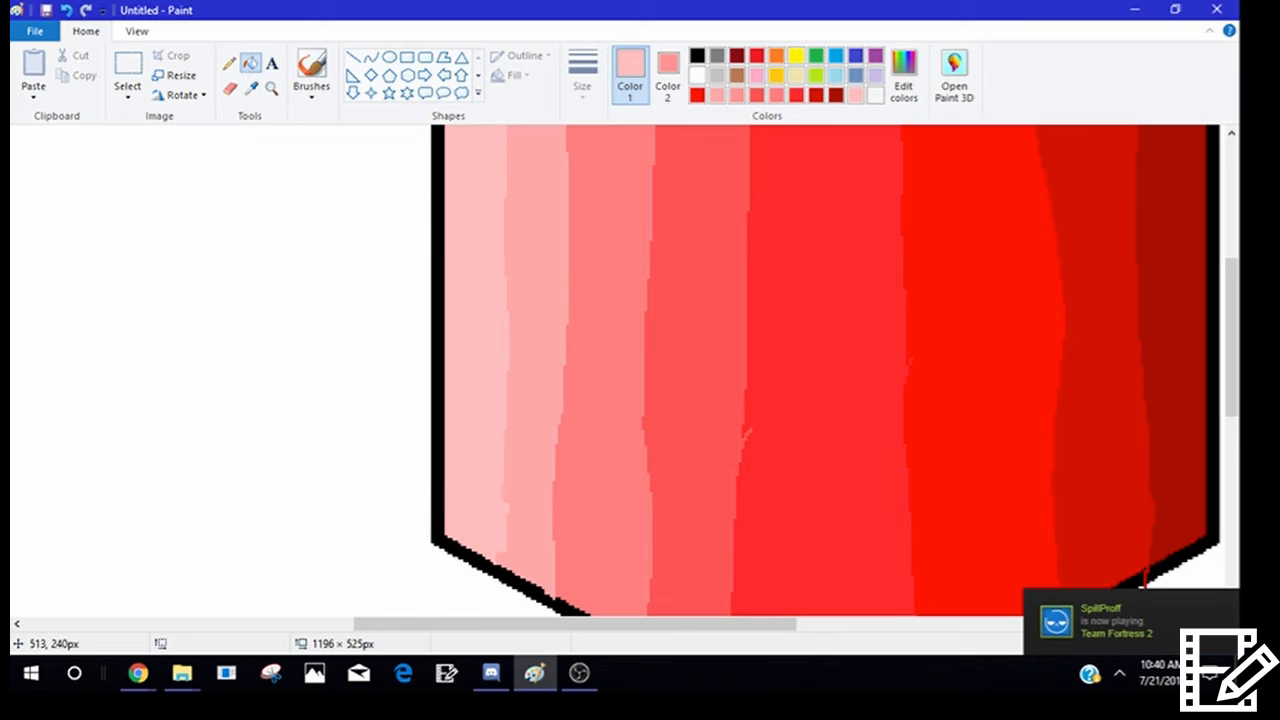
- Set the drawing colour's luminosity to 190 and apply the resulting pink
scroll(979, 291, up, 2)
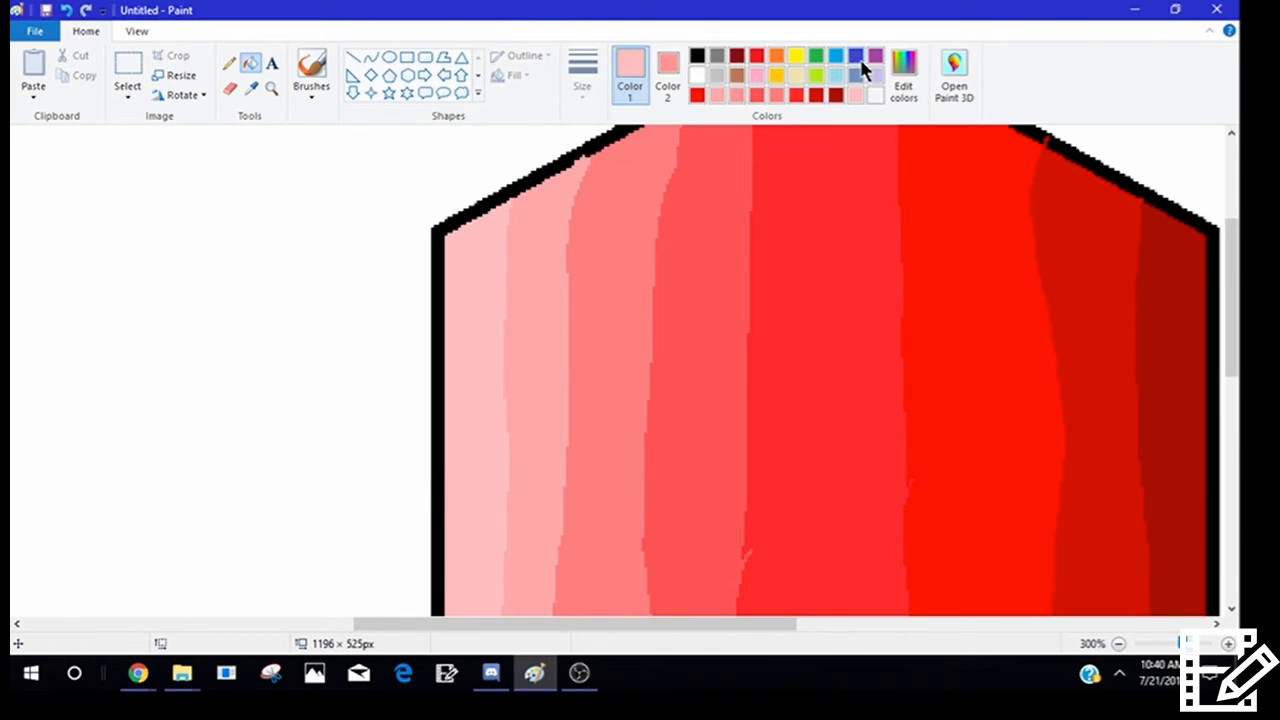
click(906, 66)
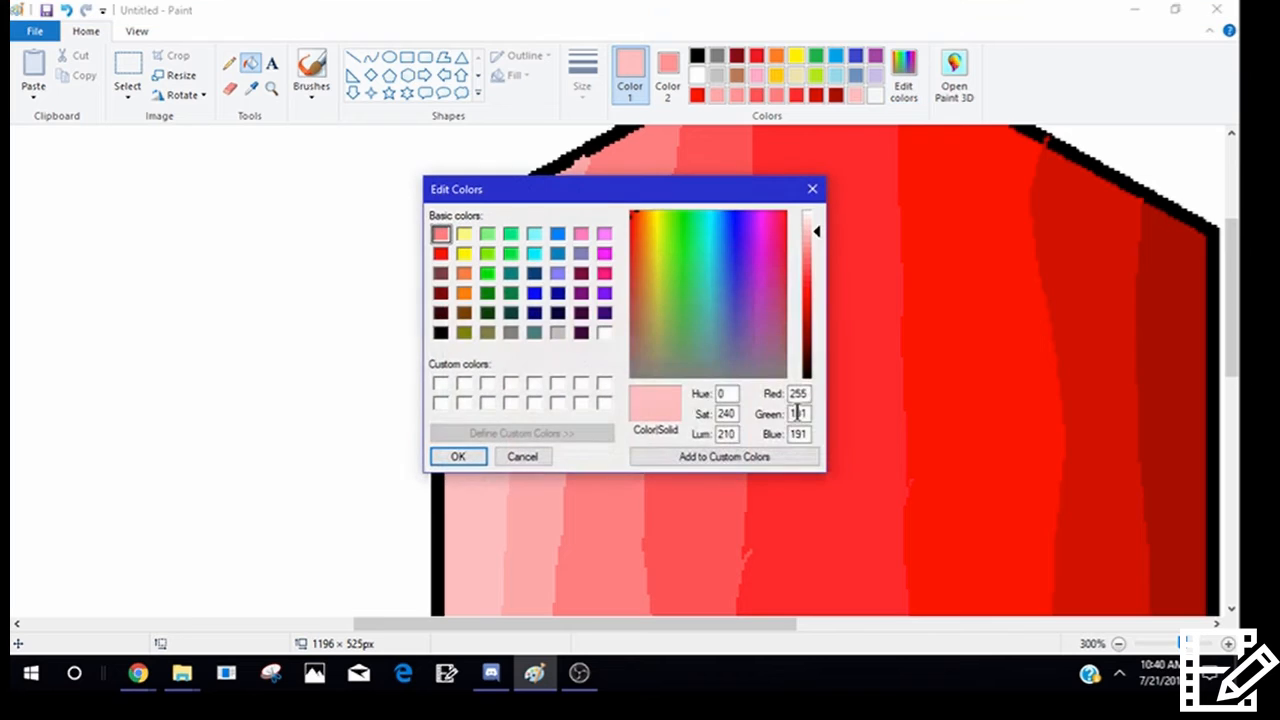
double_click(726, 434)
key(Left)
key(shift+Home)
text(19)
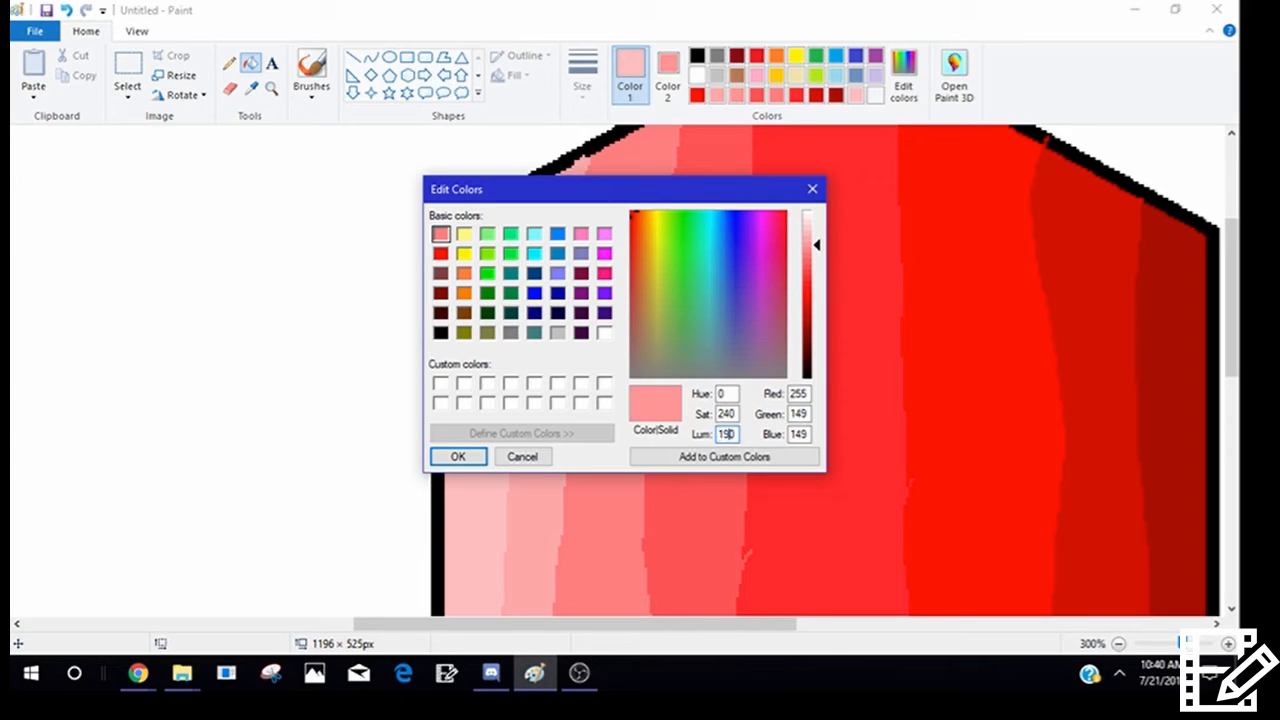
click(450, 457)
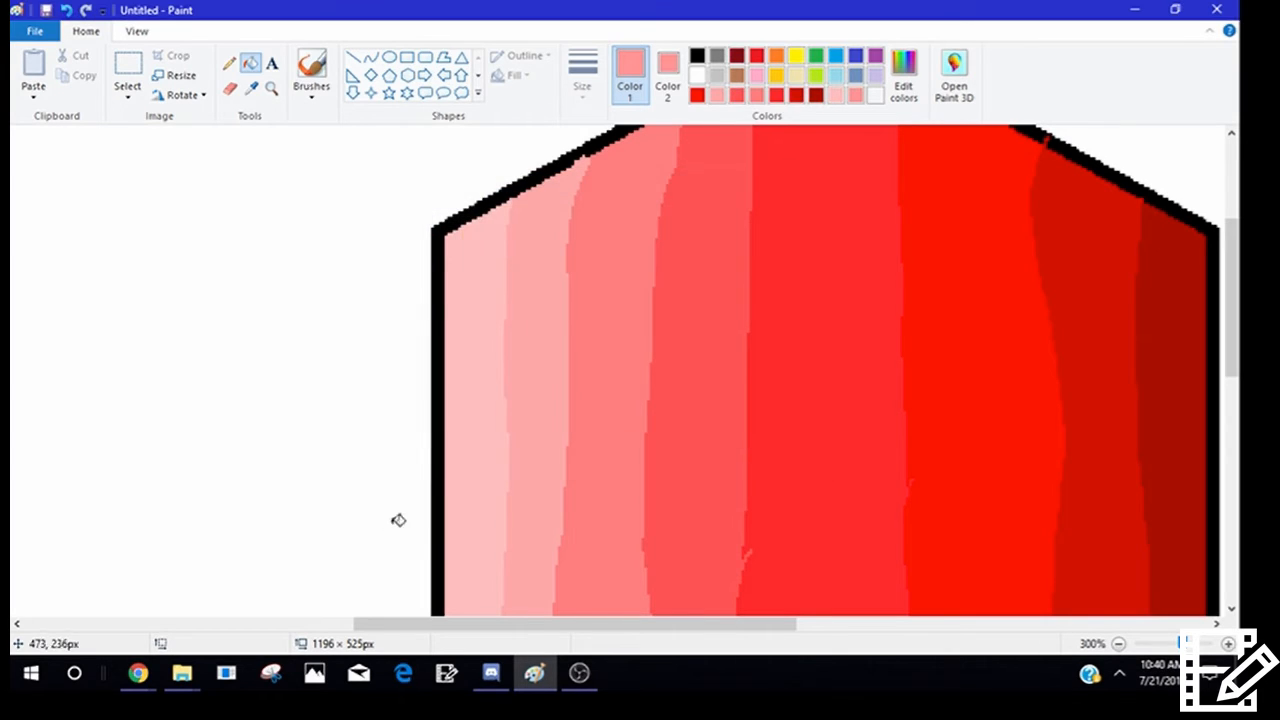
- Try filling the whole third strip from the left with the luminosity-190 pink
click(628, 186)
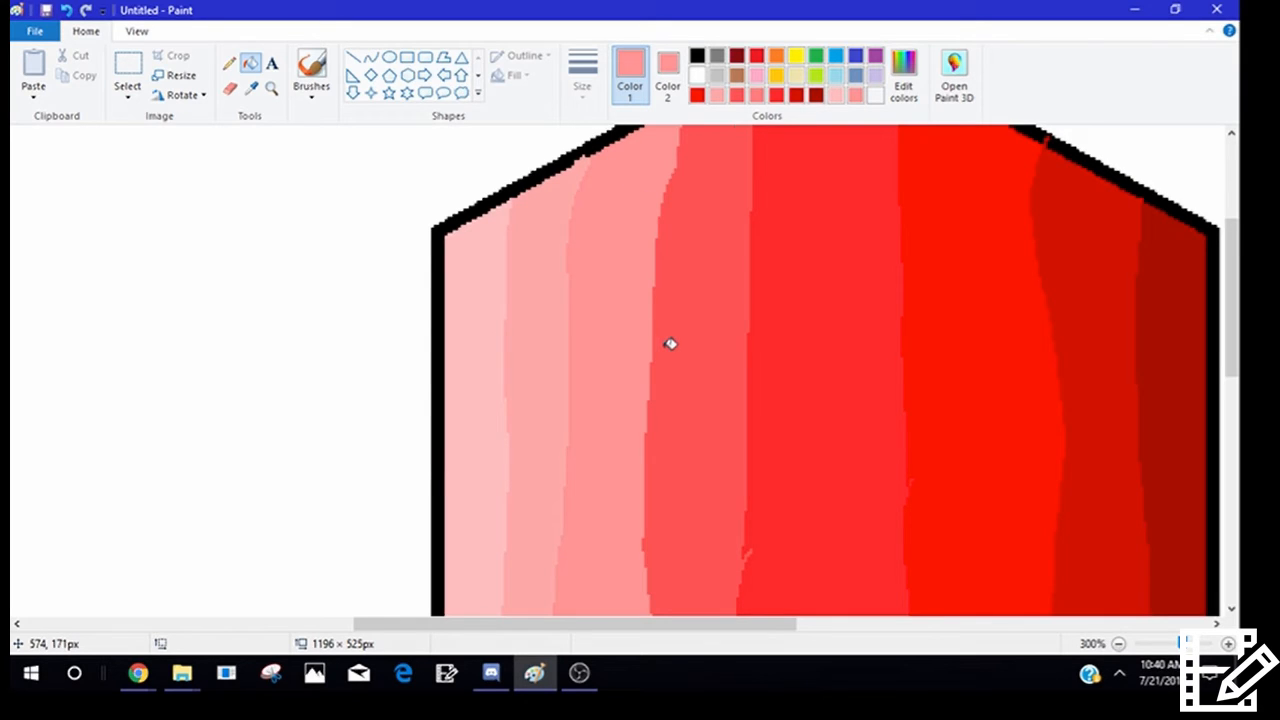
key(ctrl+z)
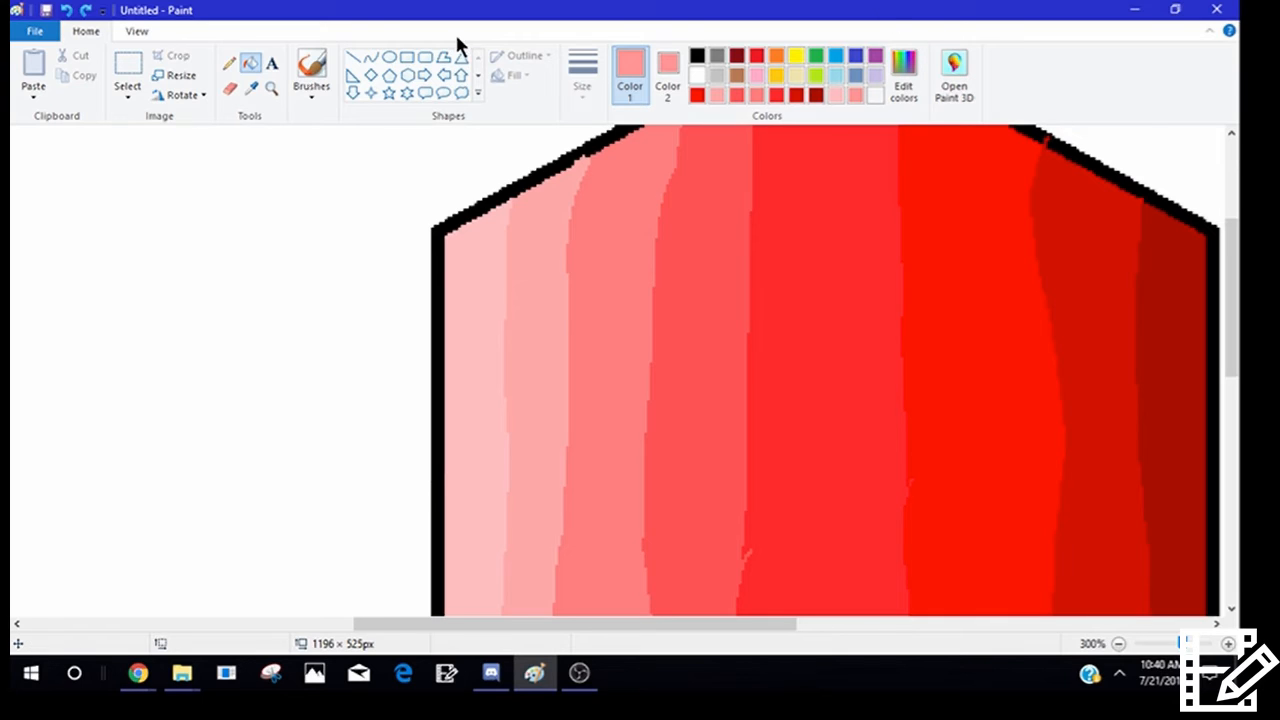
- Draw a freehand pencil line down the third strip from the left and fill beside it with the luminosity-190 pink
click(238, 60)
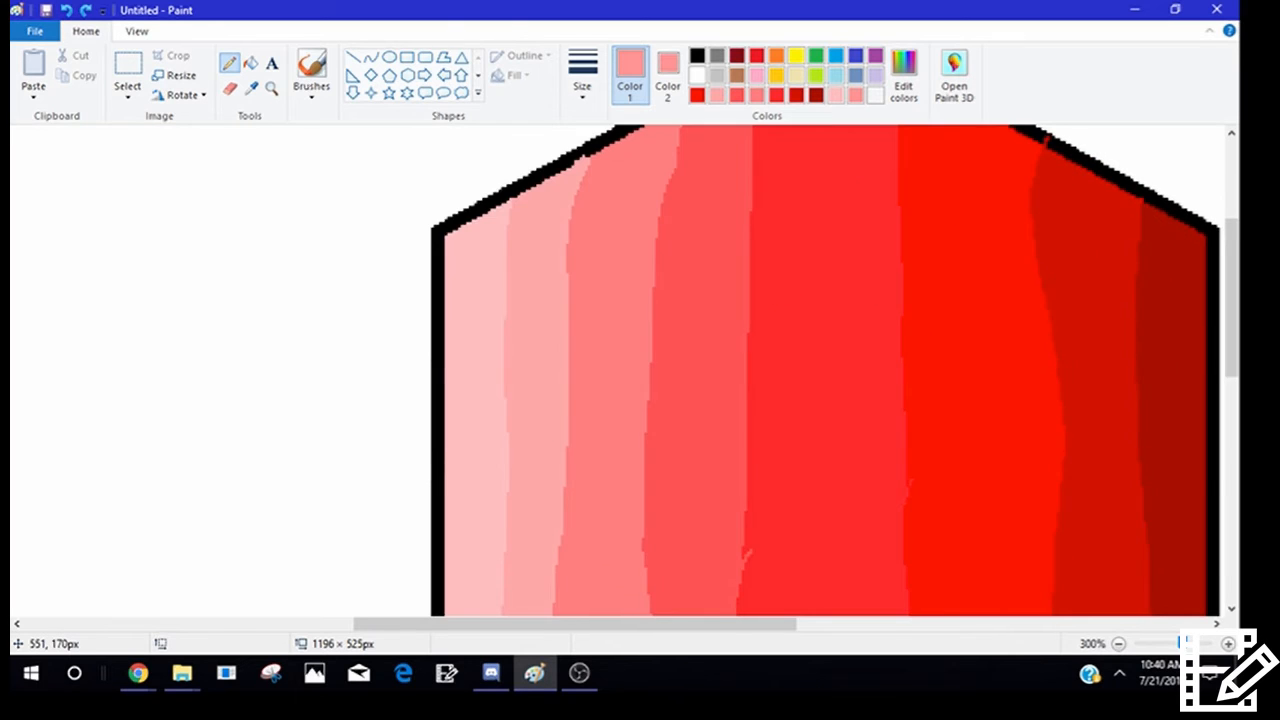
key(ctrl+z)
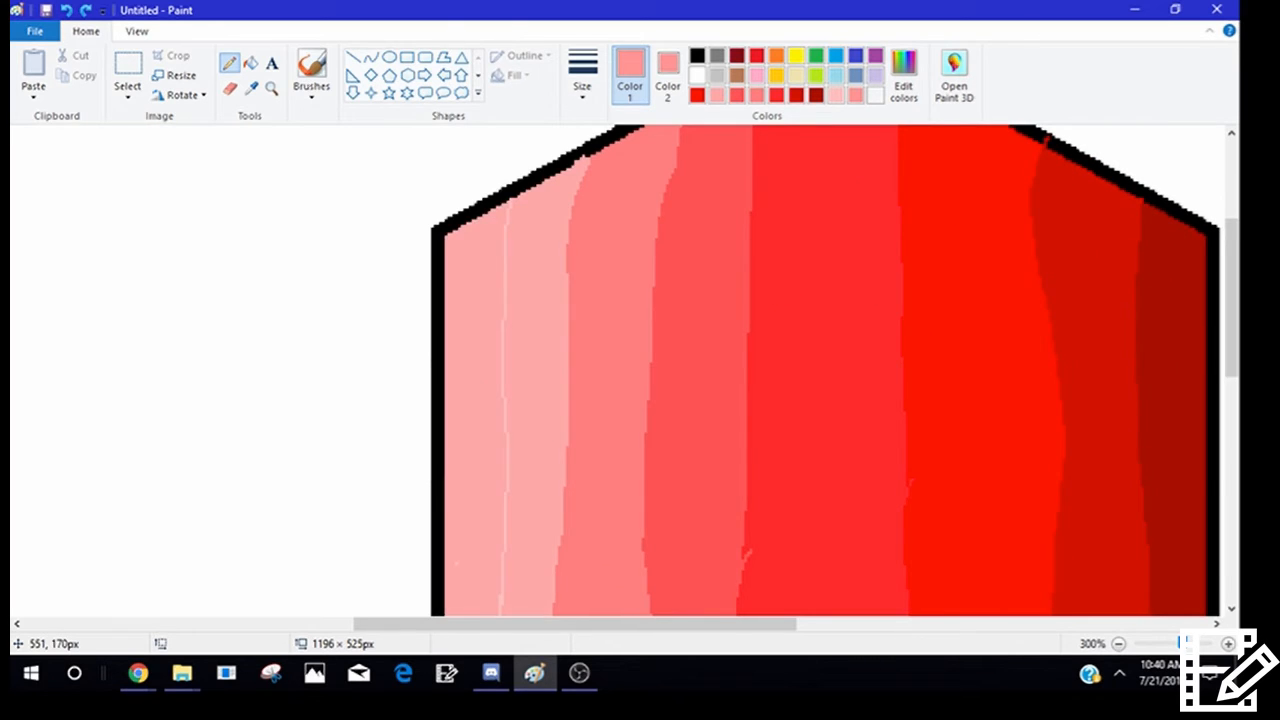
key(ctrl+y)
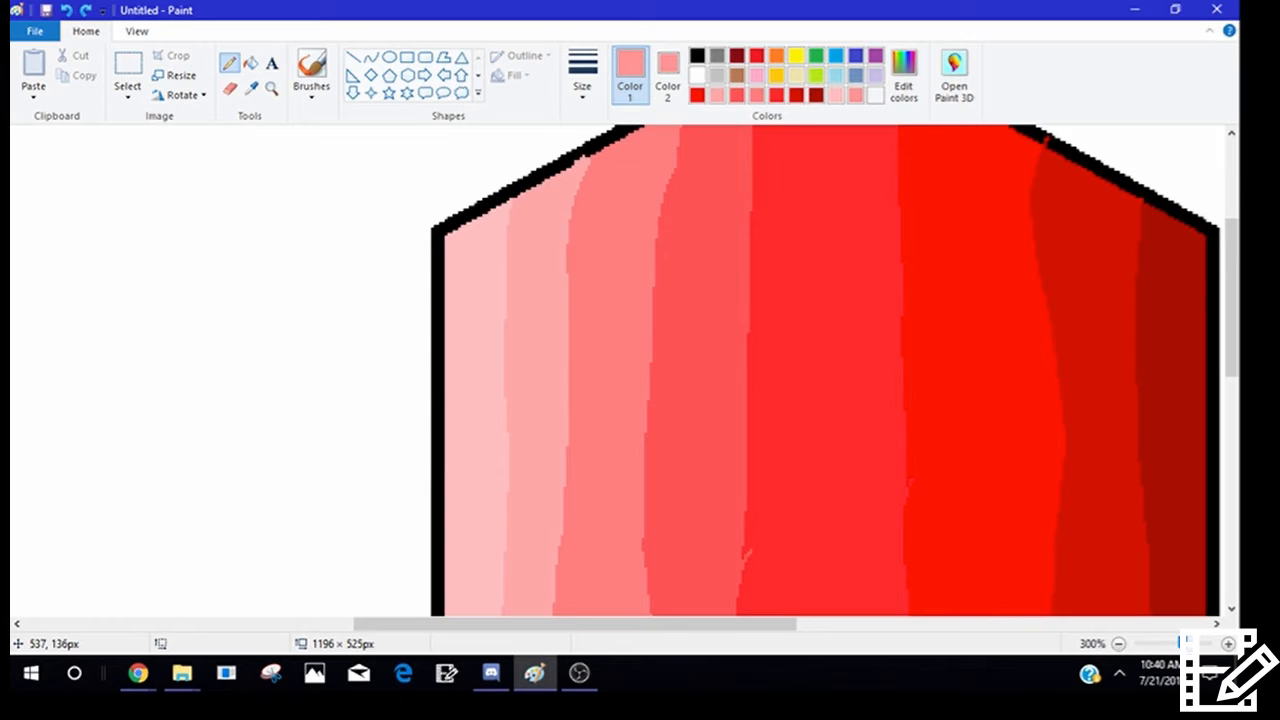
drag(625, 213, 635, 148)
drag(617, 336, 617, 594)
scroll(601, 460, down, 2)
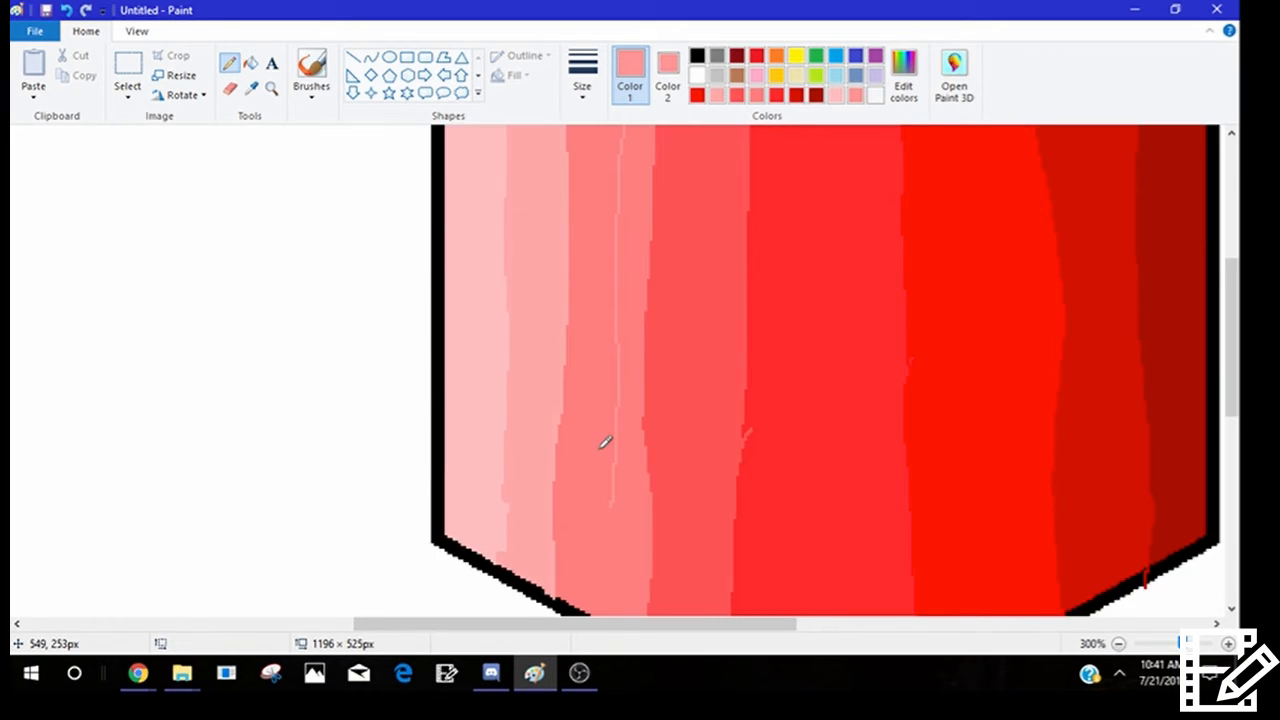
scroll(604, 442, down, 2)
drag(622, 368, 600, 506)
click(250, 62)
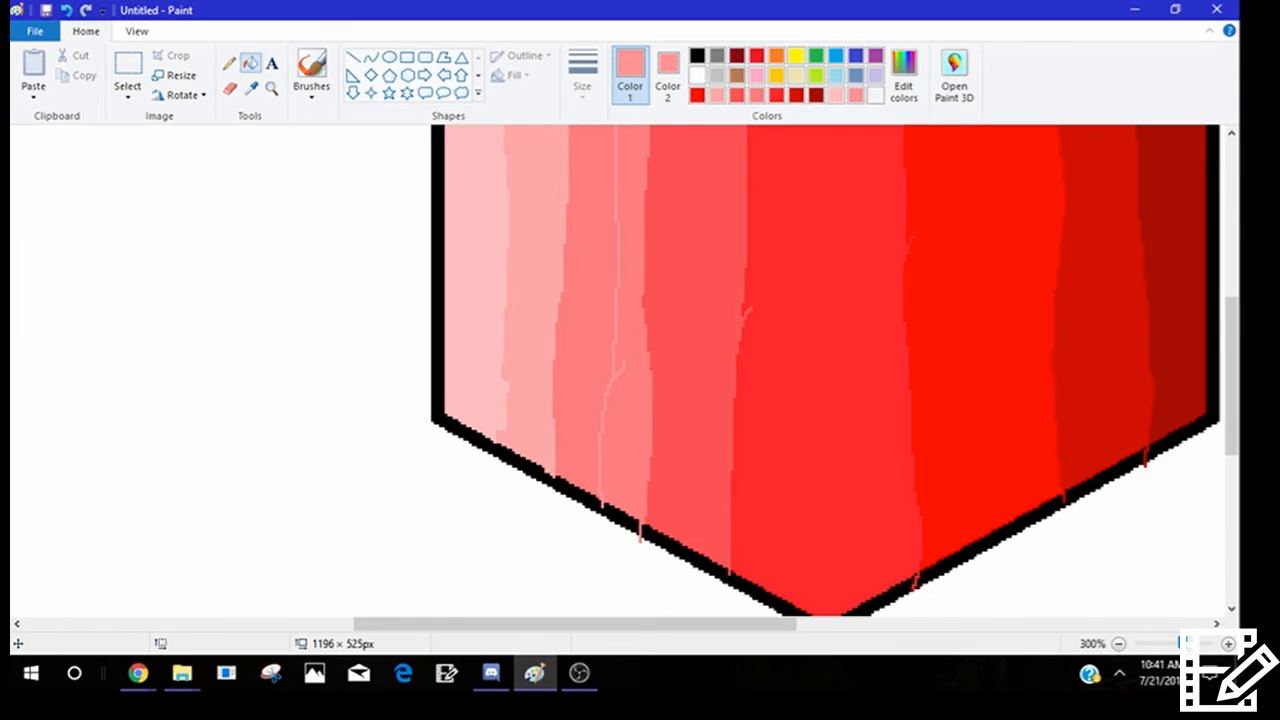
click(619, 301)
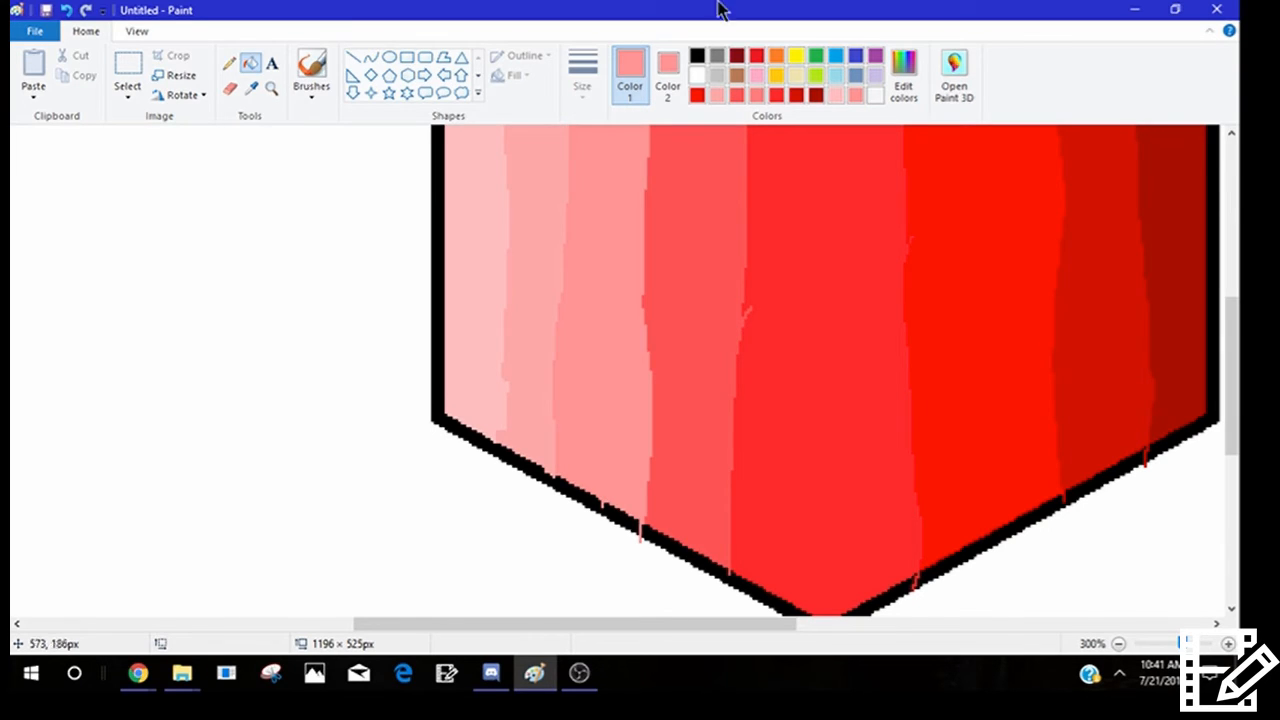
- Try filling the third strip from the left with green and undo that fill
click(817, 54)
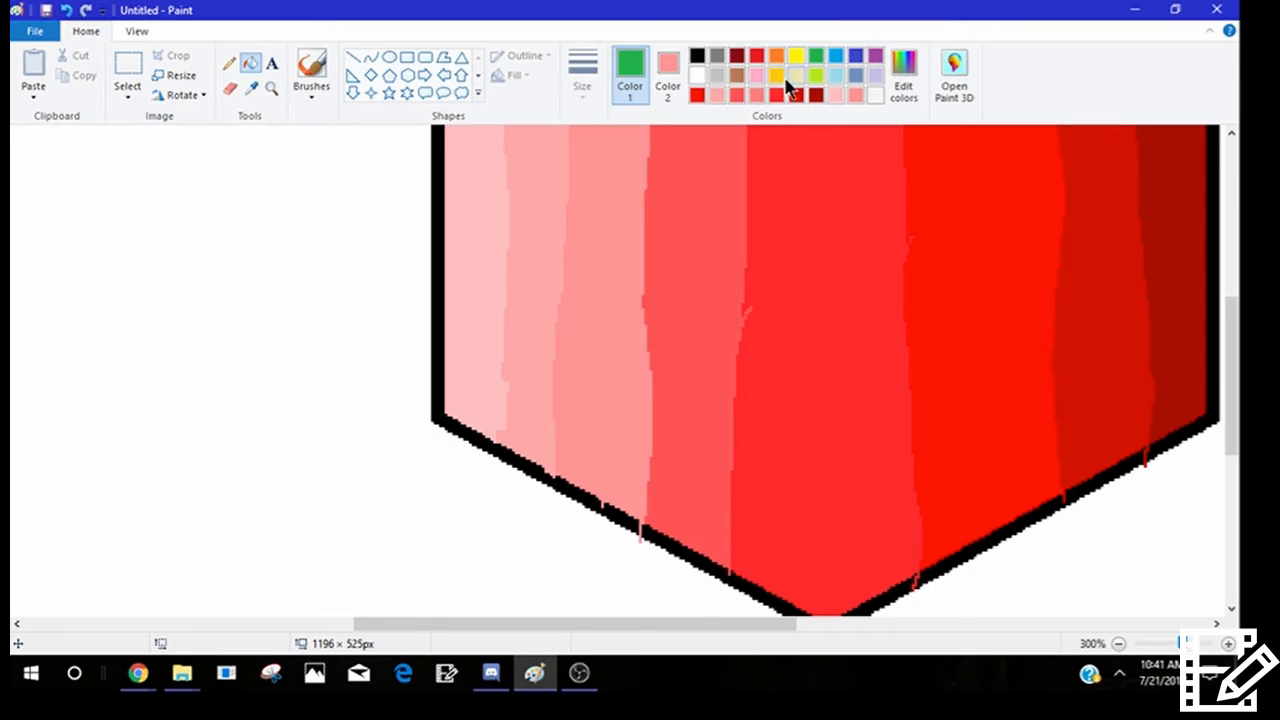
click(582, 336)
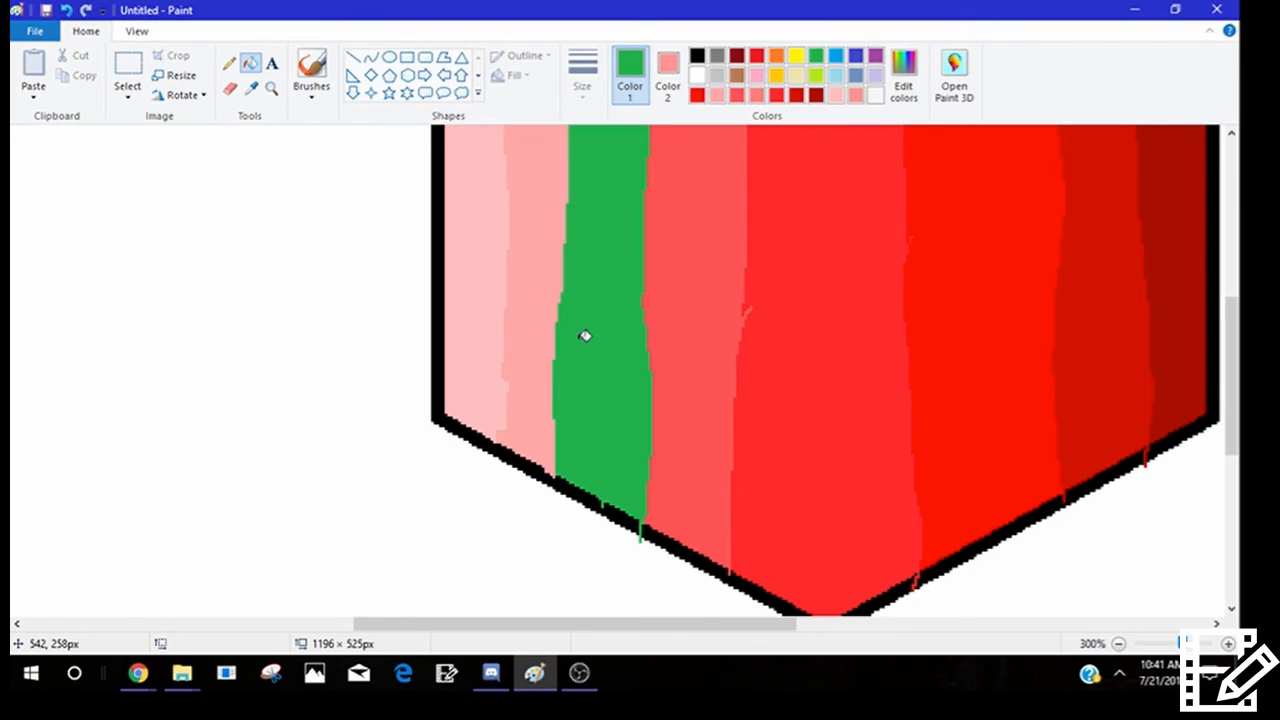
key(ctrl+z)
- Close the gap atop the third strip's dividing line with the luminosity-190 pink and refill only the area left of it
key(ctrl+z)
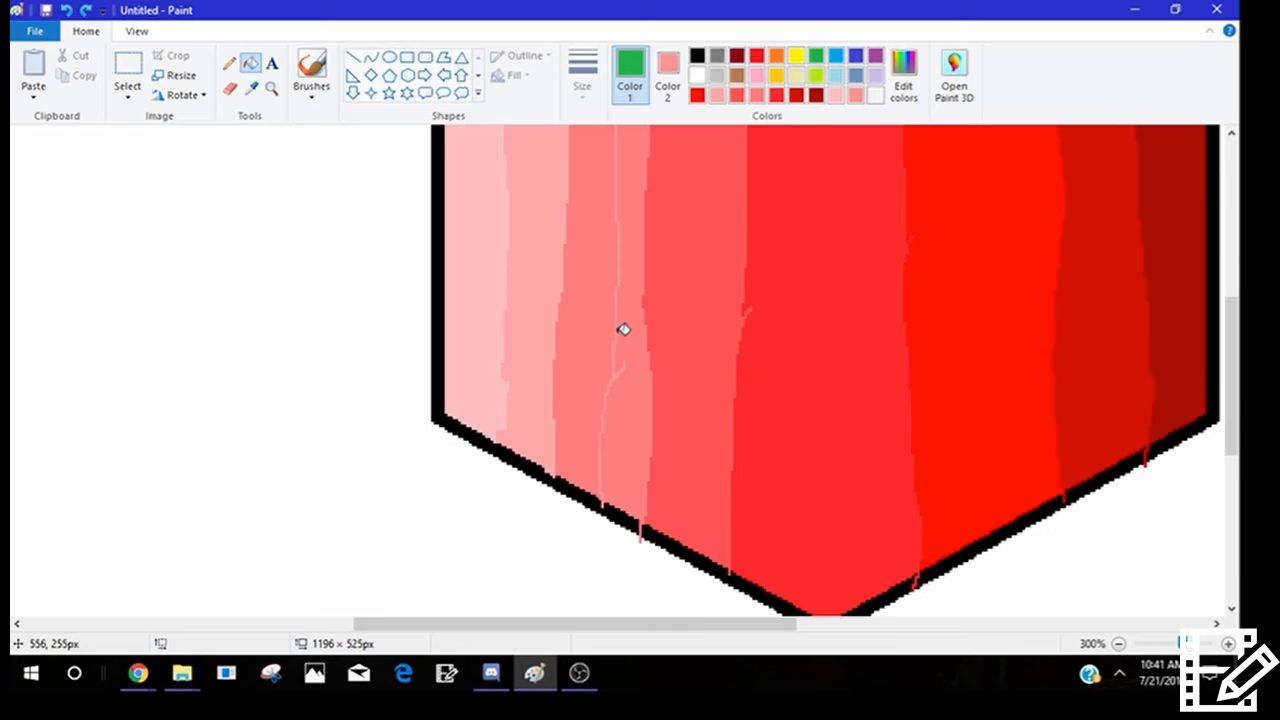
scroll(619, 311, up, 4)
ctrl+scroll(619, 311, up, 2)
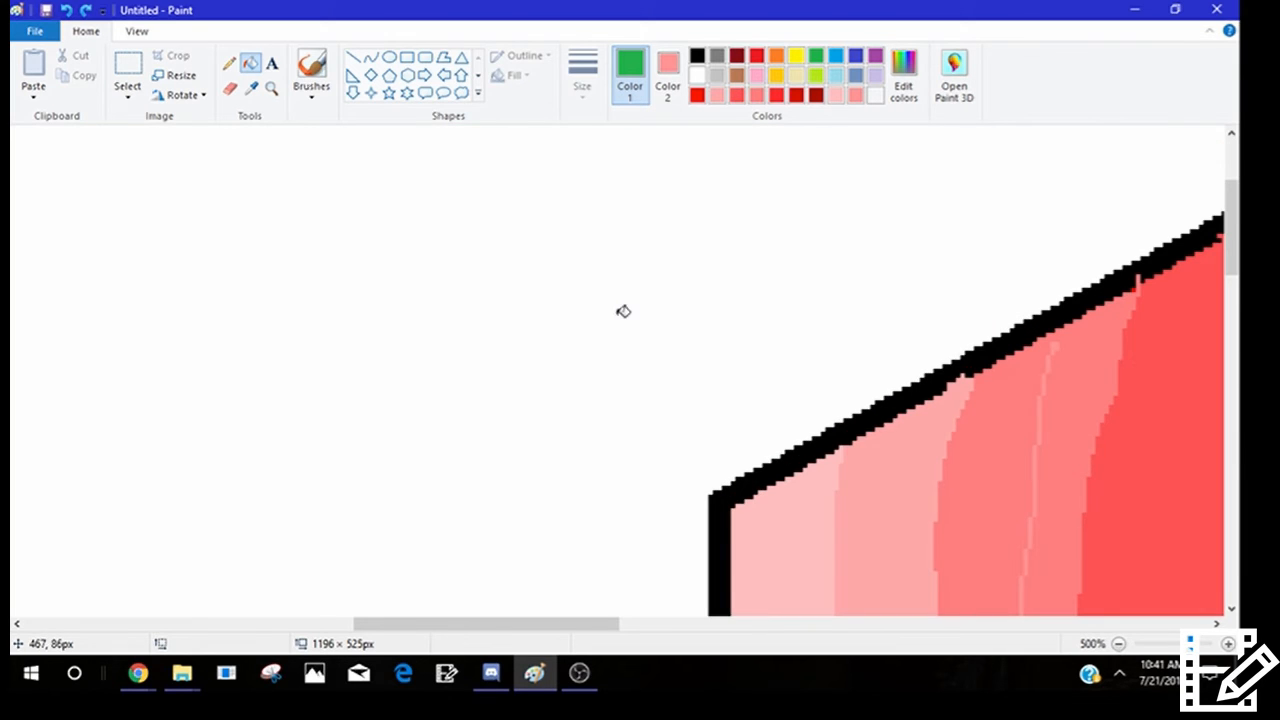
click(229, 62)
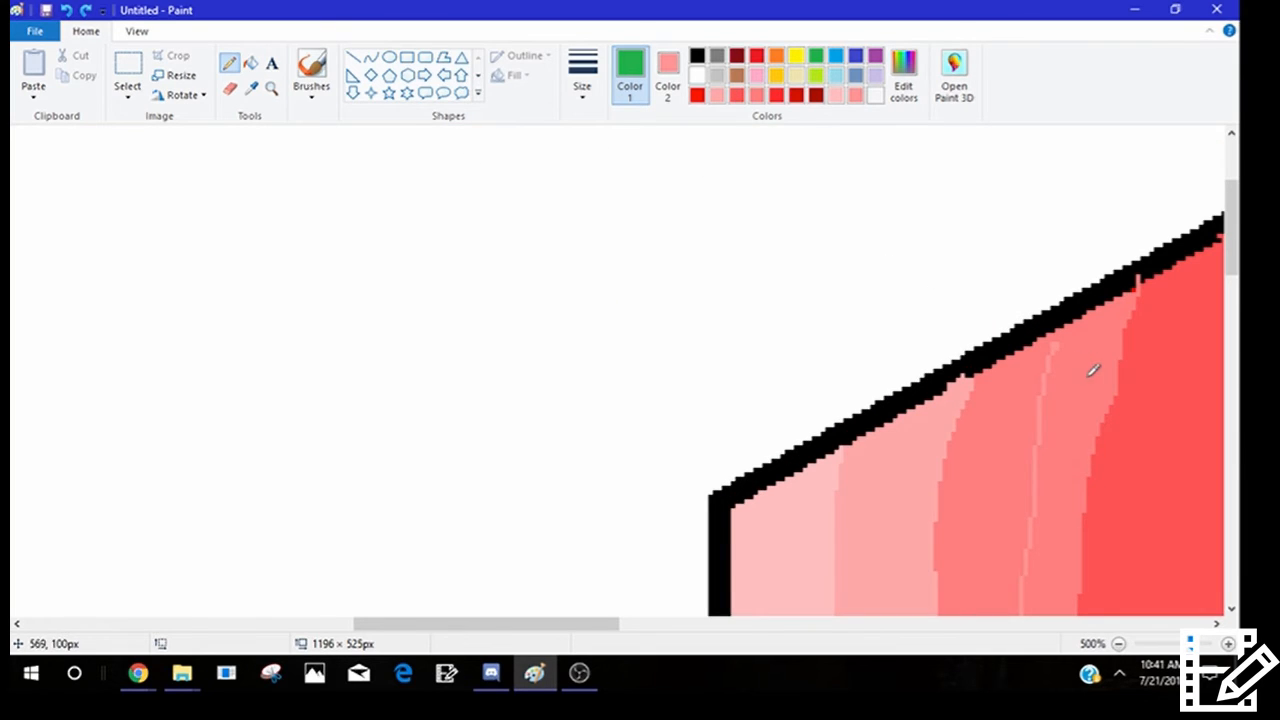
key(ctrl+z)
click(848, 94)
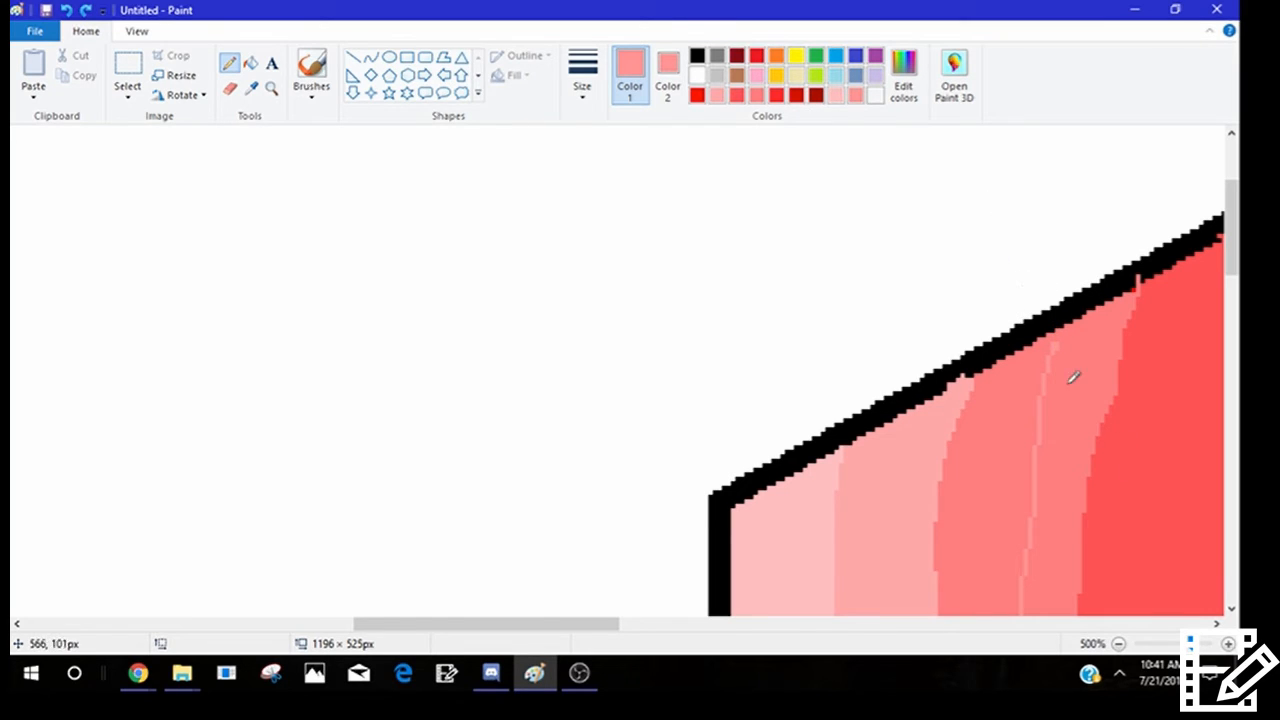
click(1050, 345)
click(250, 62)
click(1000, 450)
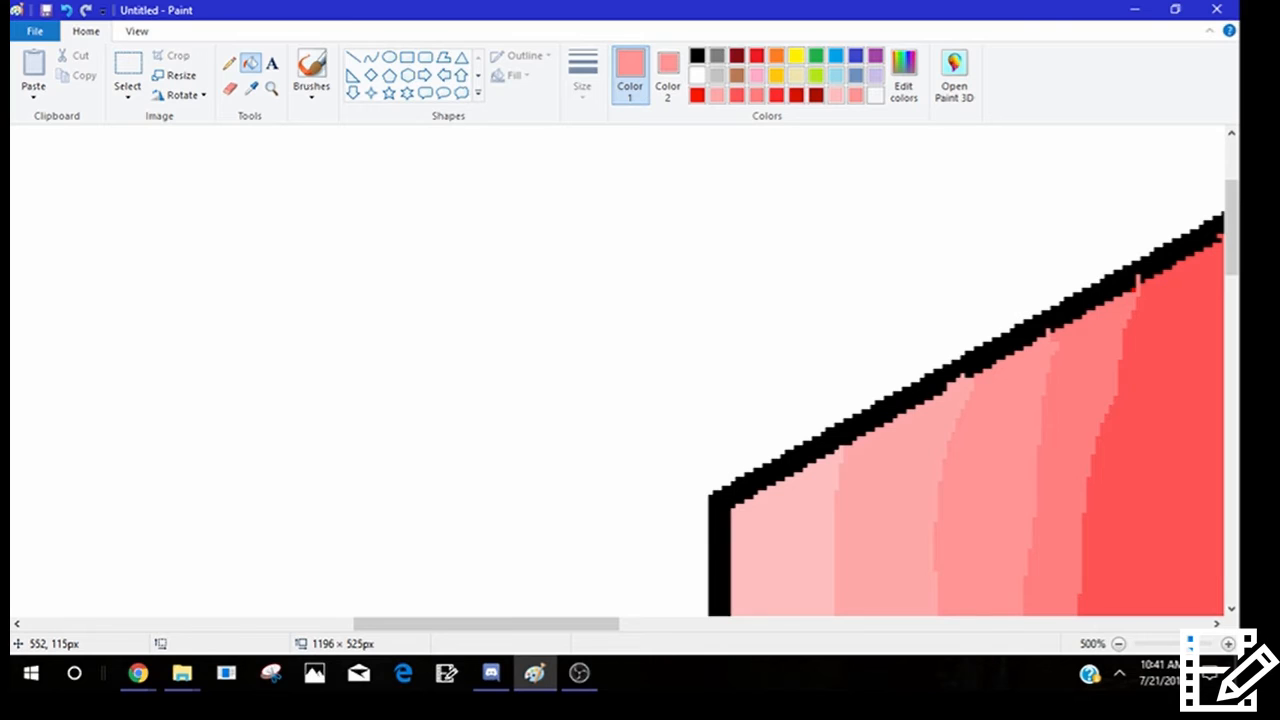
- Examine the graded strips along the hexagon's upper and lower edges, and the whole drawing at 100% zoom
scroll(1003, 446, down, 3)
scroll(1100, 440, up, 2)
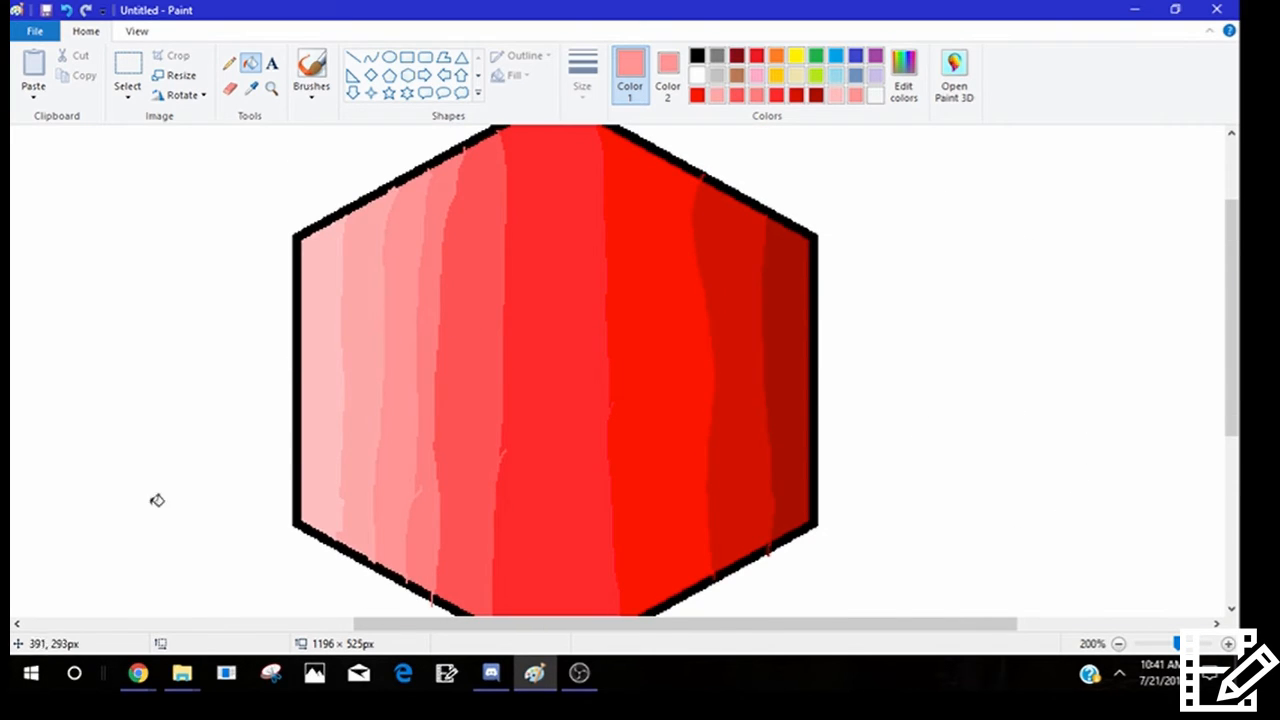
scroll(413, 213, up, 1)
drag(422, 624, 486, 618)
scroll(281, 227, up, 2)
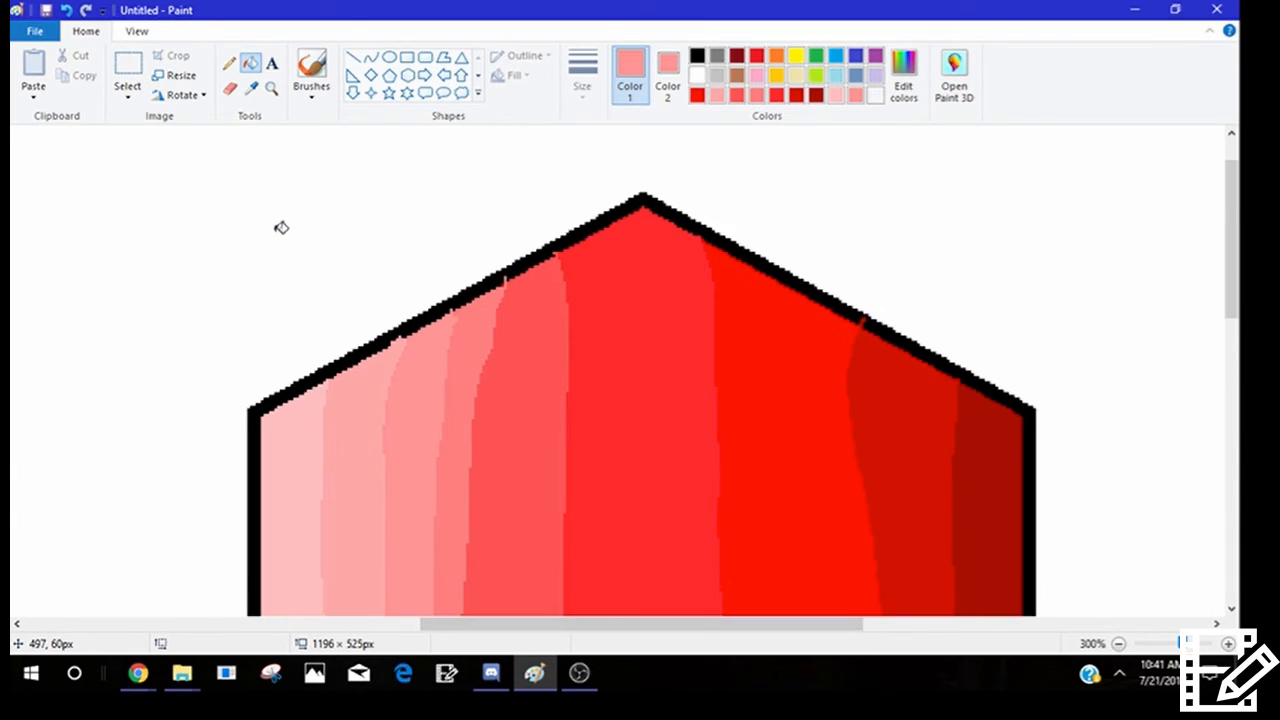
scroll(281, 227, down, 1)
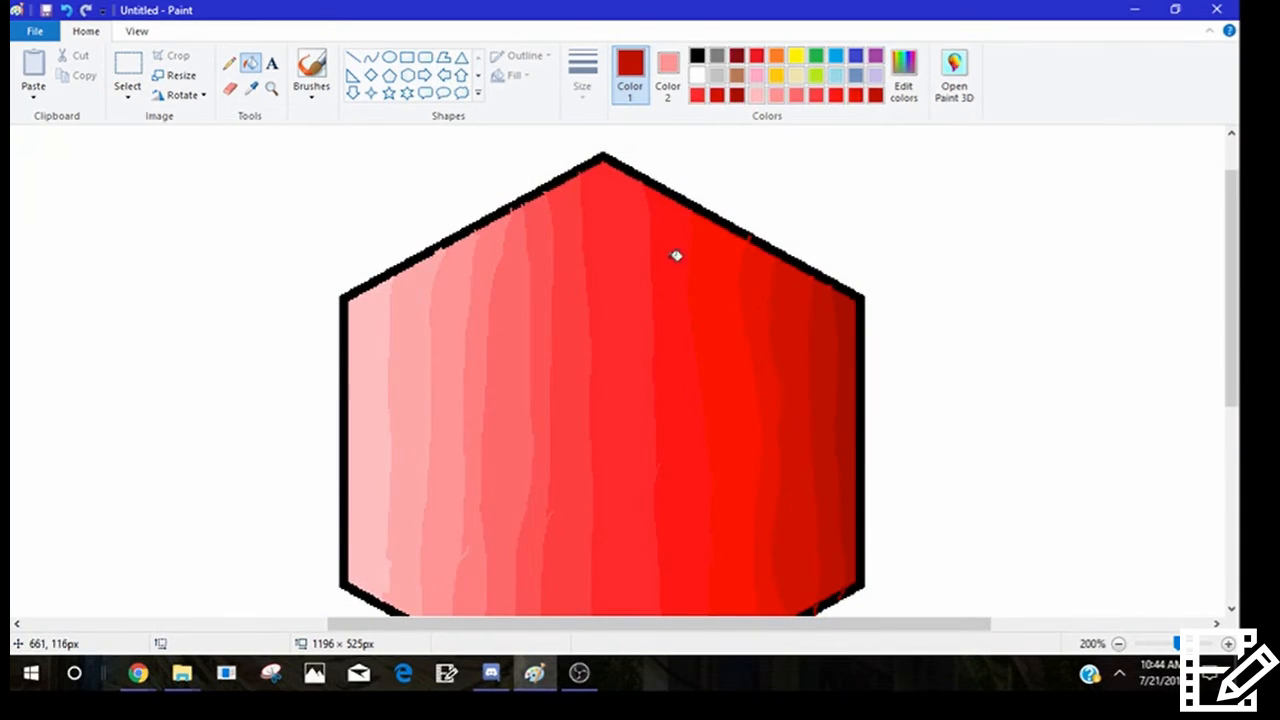
scroll(611, 400, down, 2)
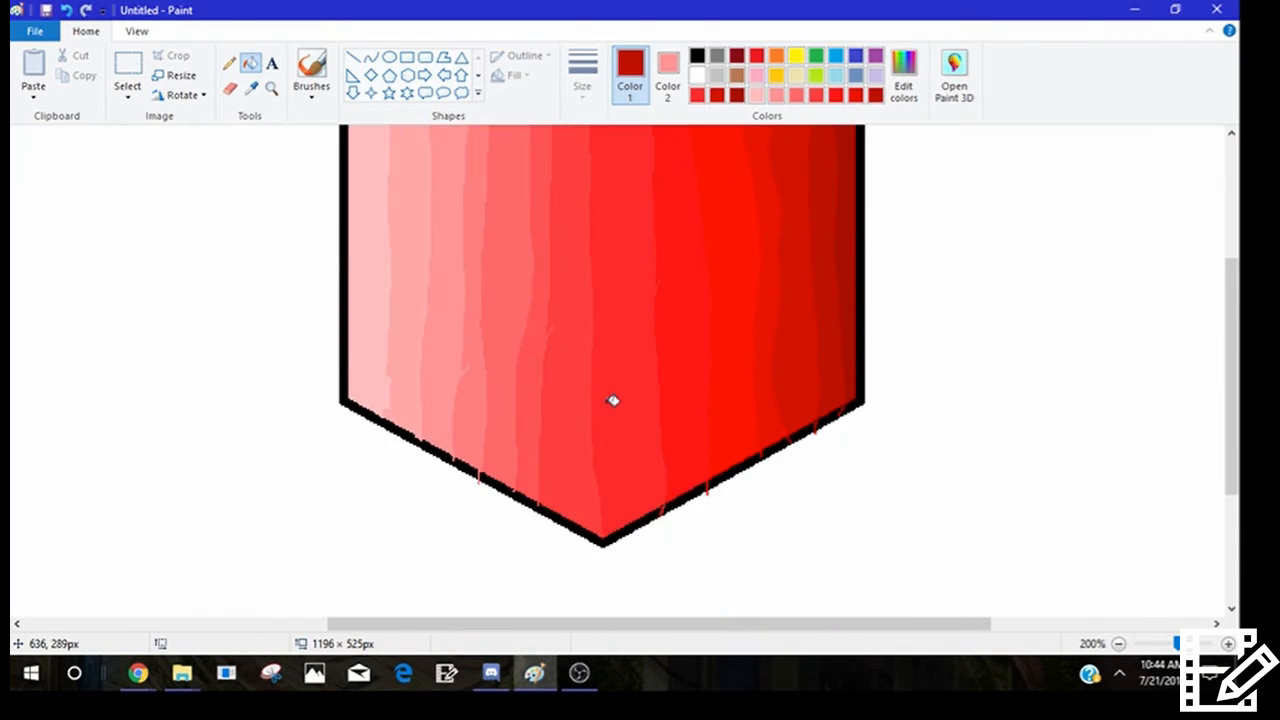
scroll(612, 399, up, 1)
ctrl+scroll(611, 397, down, 1)
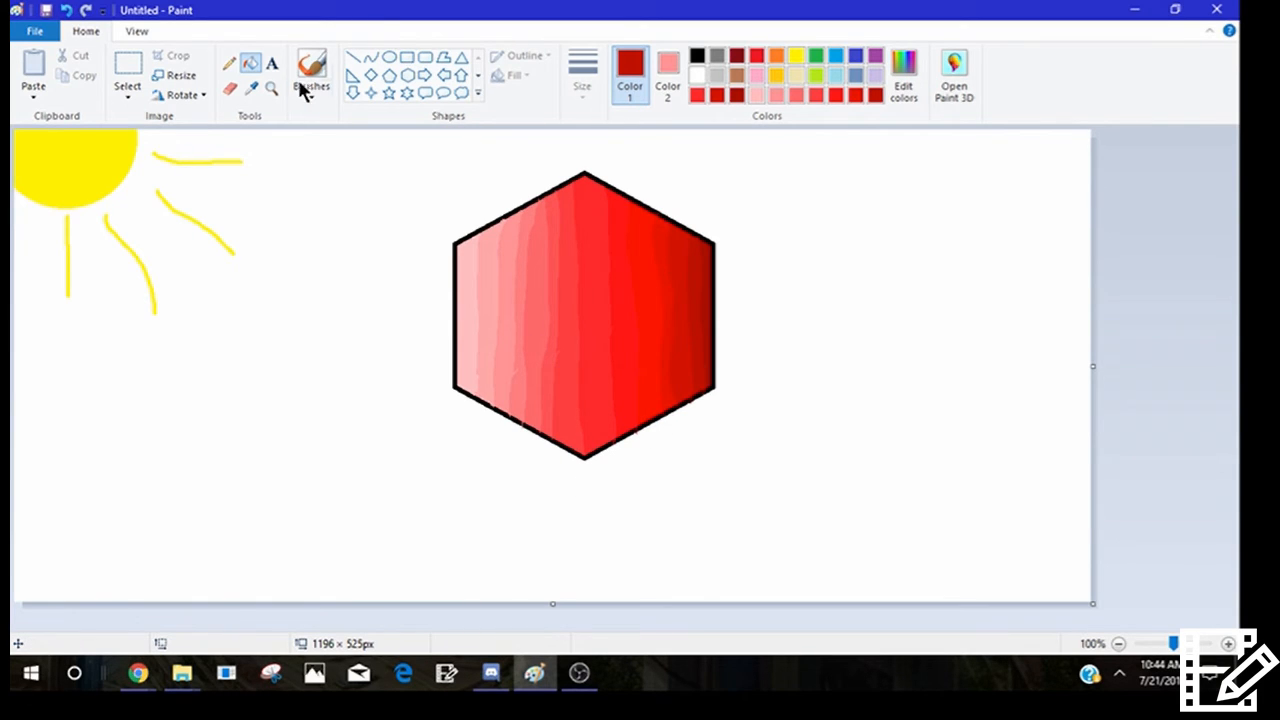
- Draw a black-outlined ellipse about 138 × 129 px below the sun's rays and set the secondary colour to white
click(385, 56)
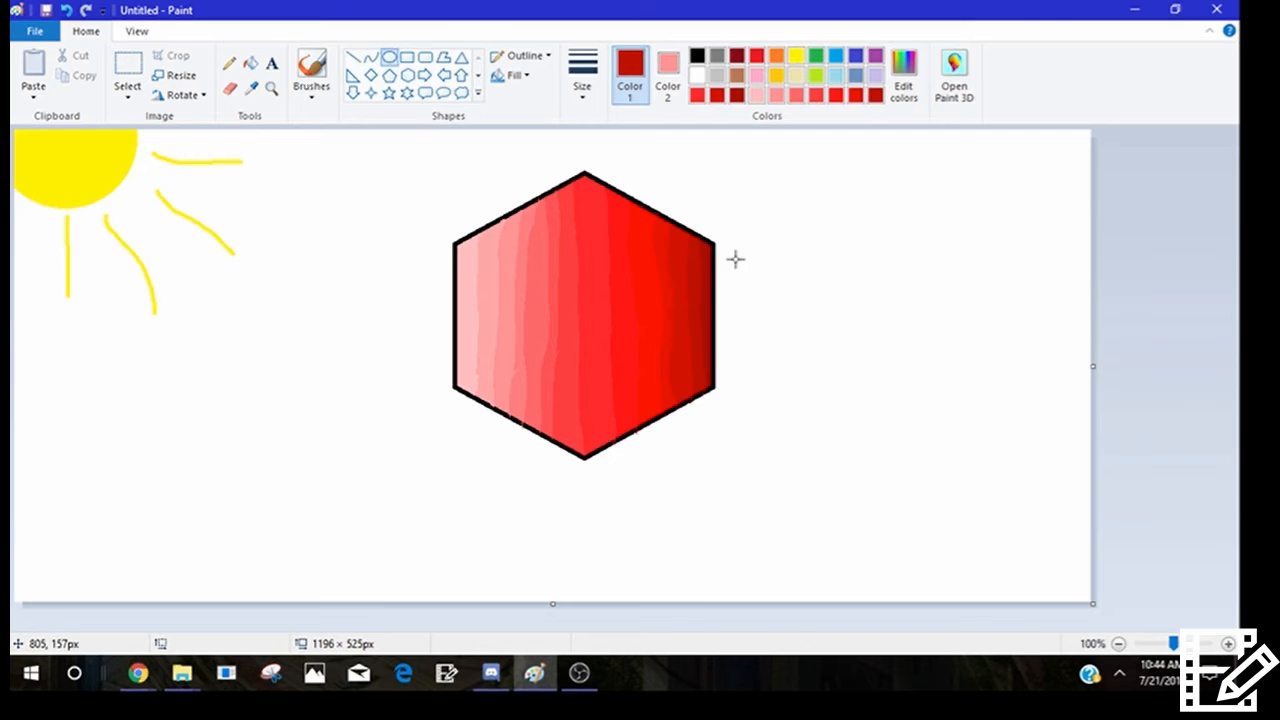
click(898, 76)
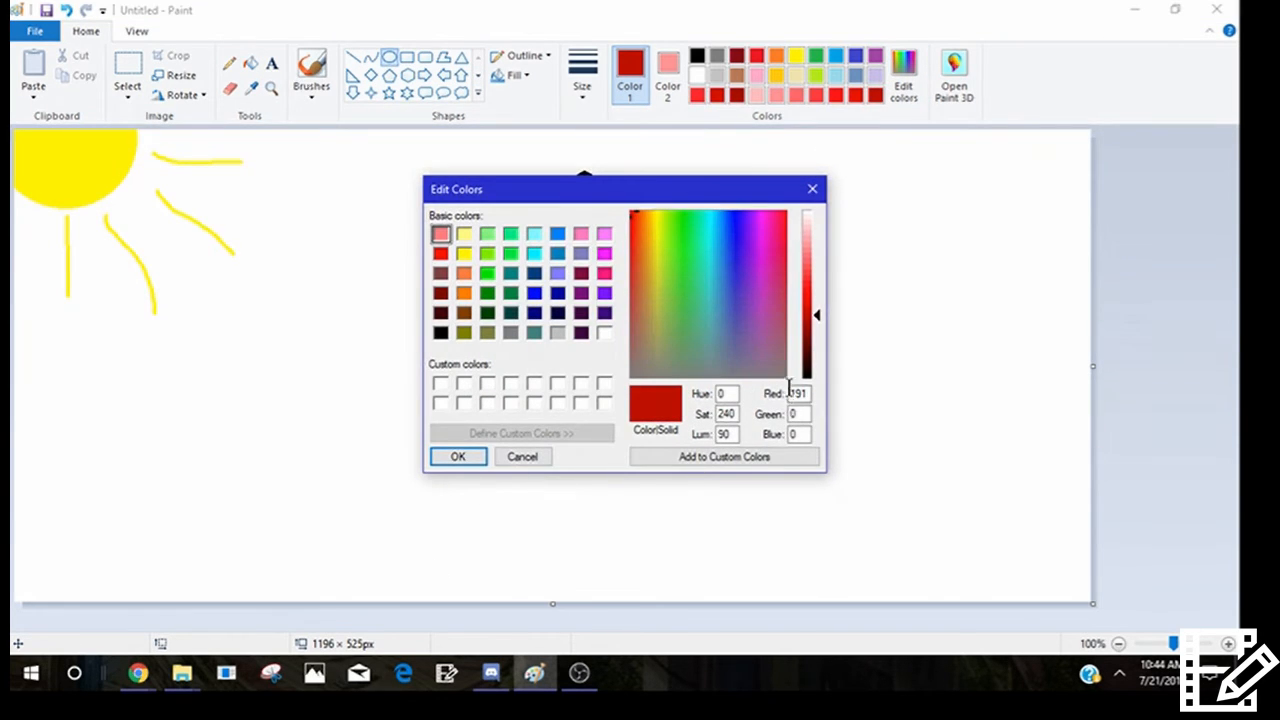
click(455, 457)
drag(289, 321, 166, 437)
click(697, 57)
click(668, 75)
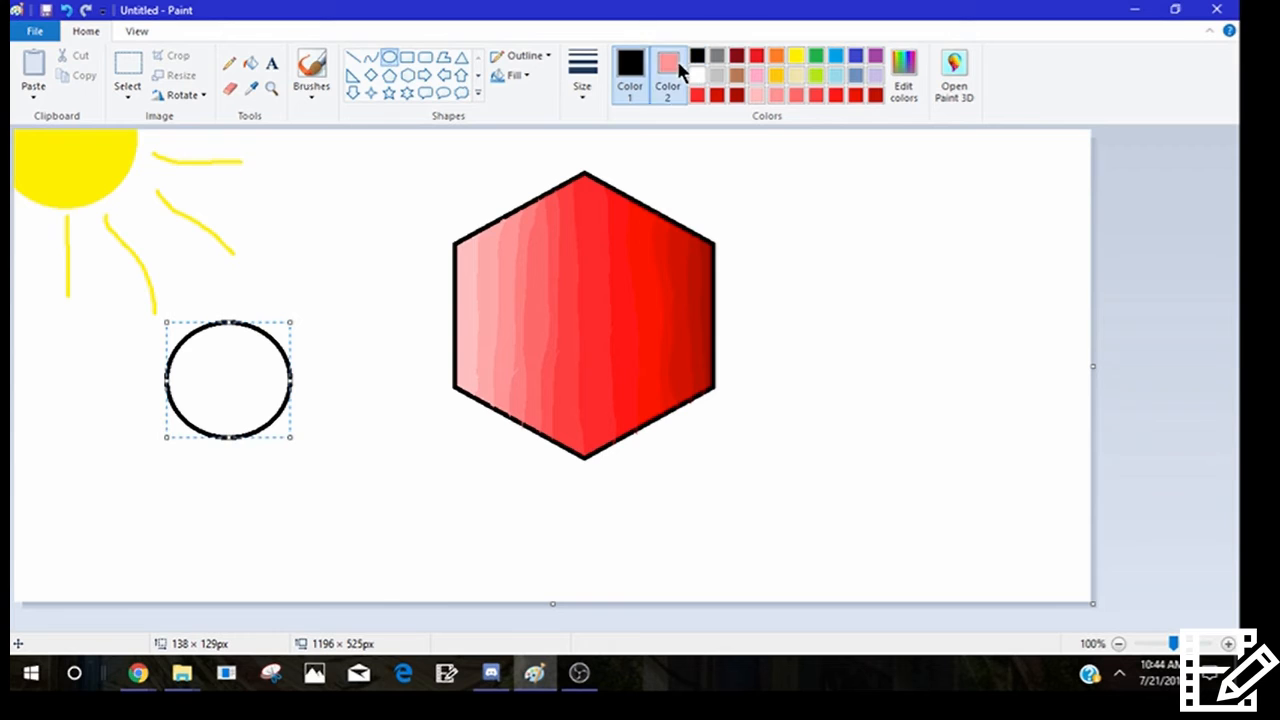
click(697, 75)
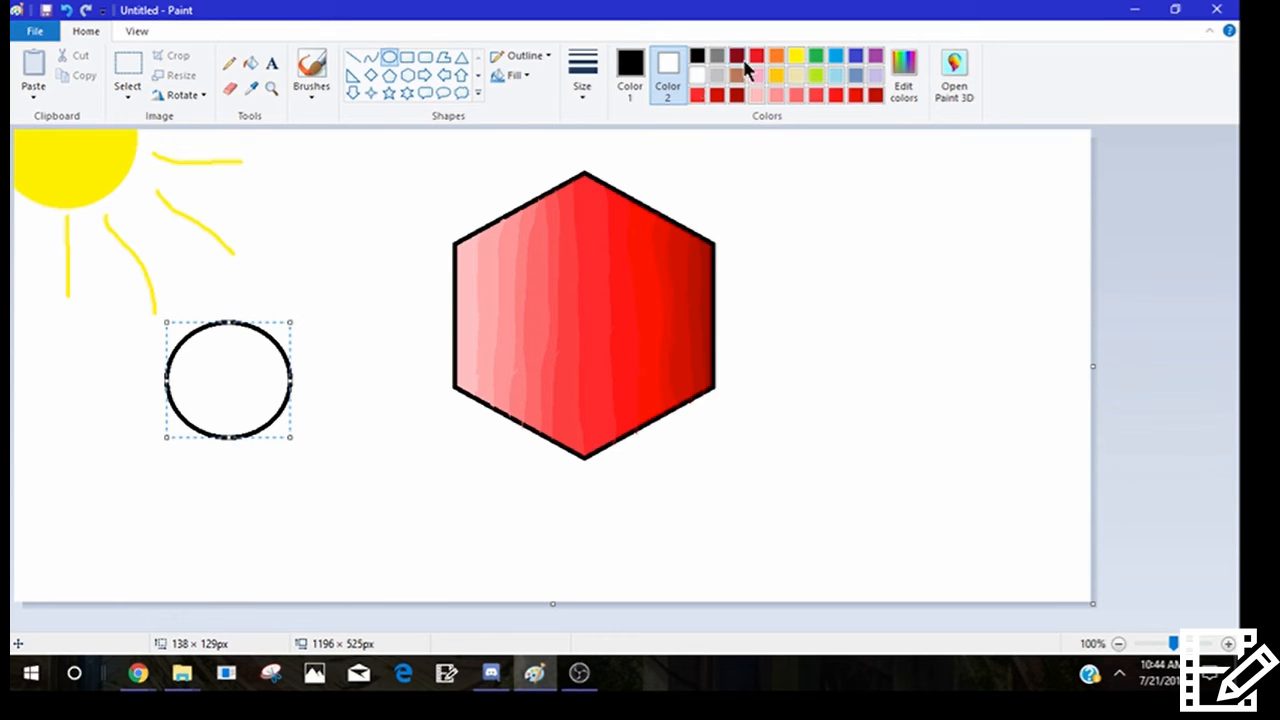
- Choose the fill tool, open the primary colour for editing and set its red value to 150
click(912, 65)
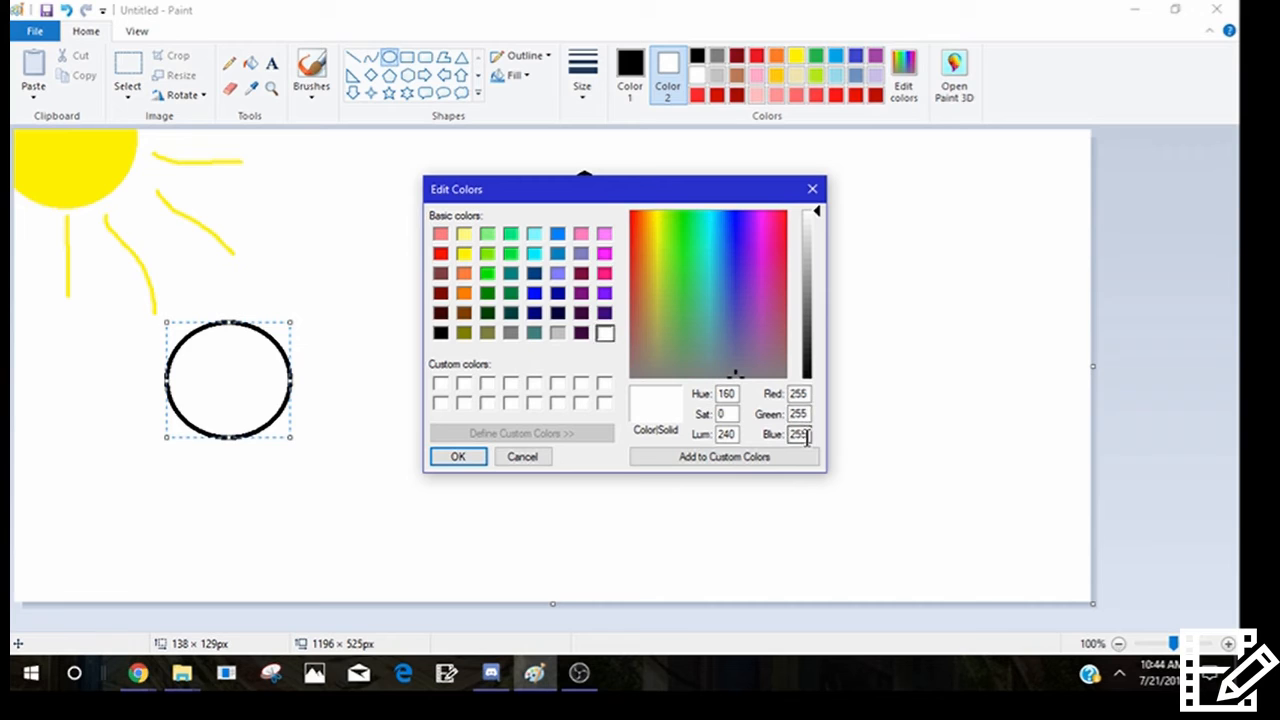
click(528, 457)
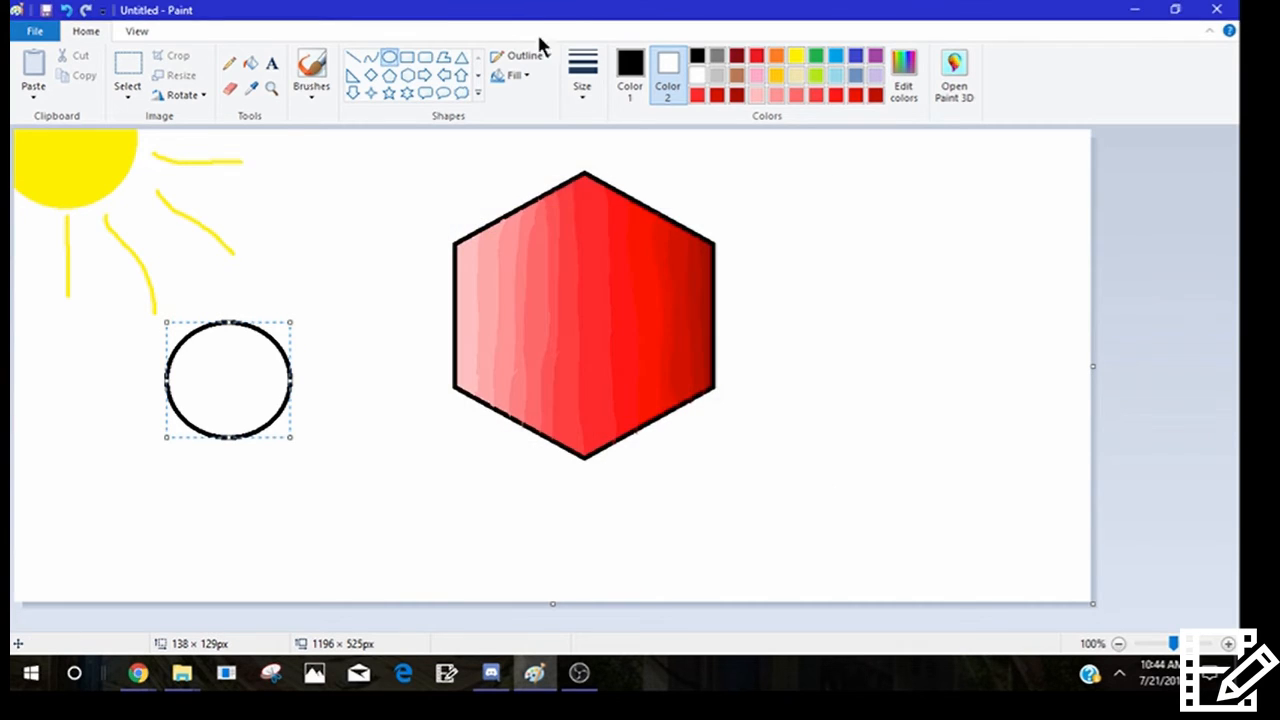
click(251, 63)
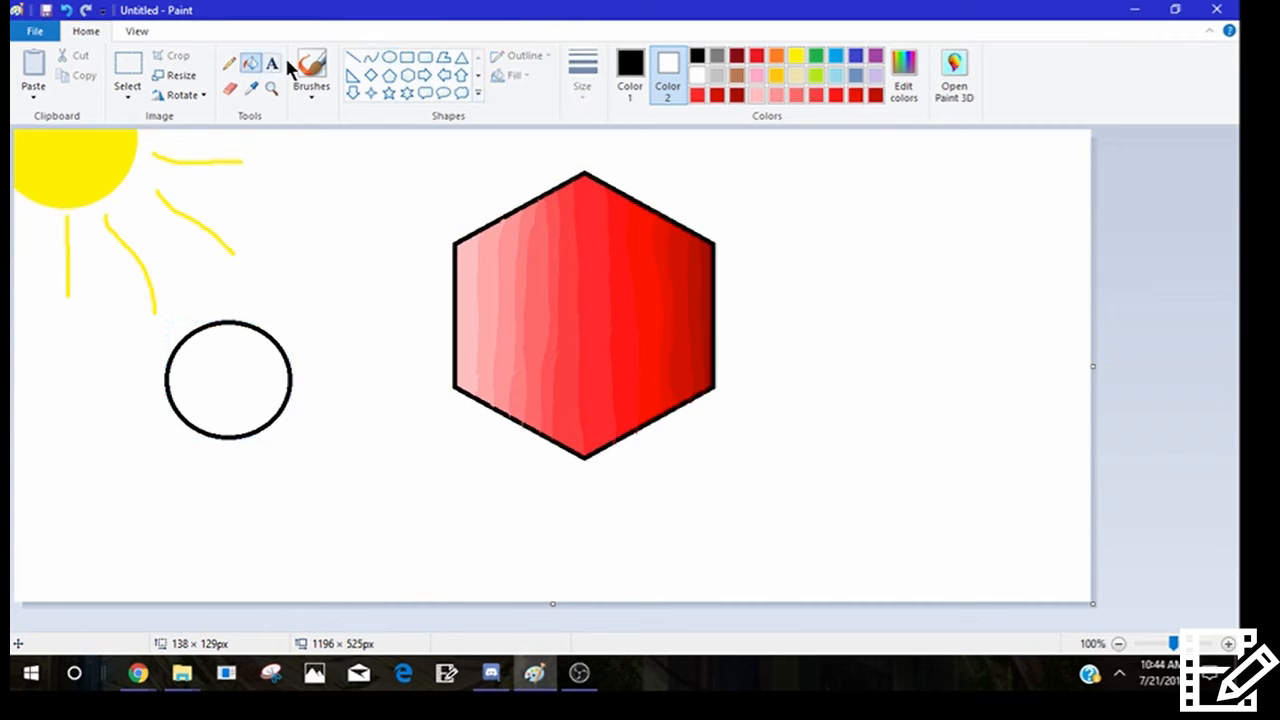
click(630, 75)
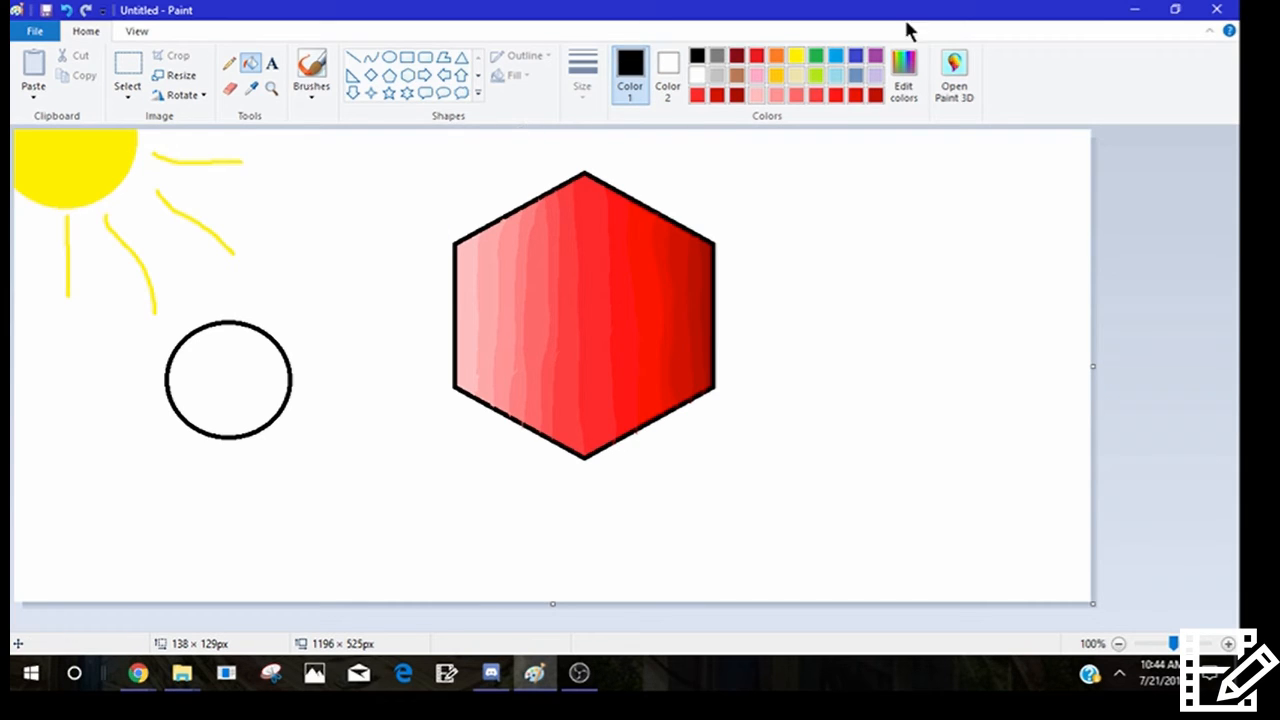
click(903, 80)
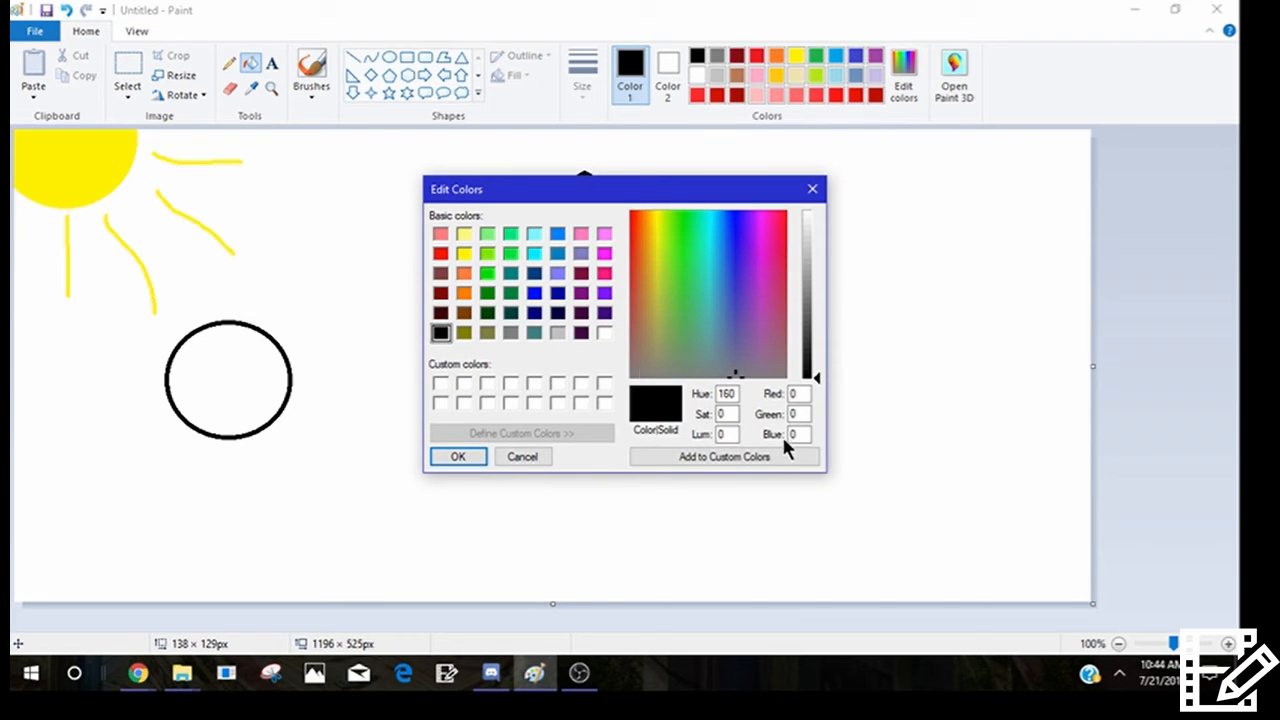
click(798, 413)
drag(797, 412, 730, 408)
double_click(792, 395)
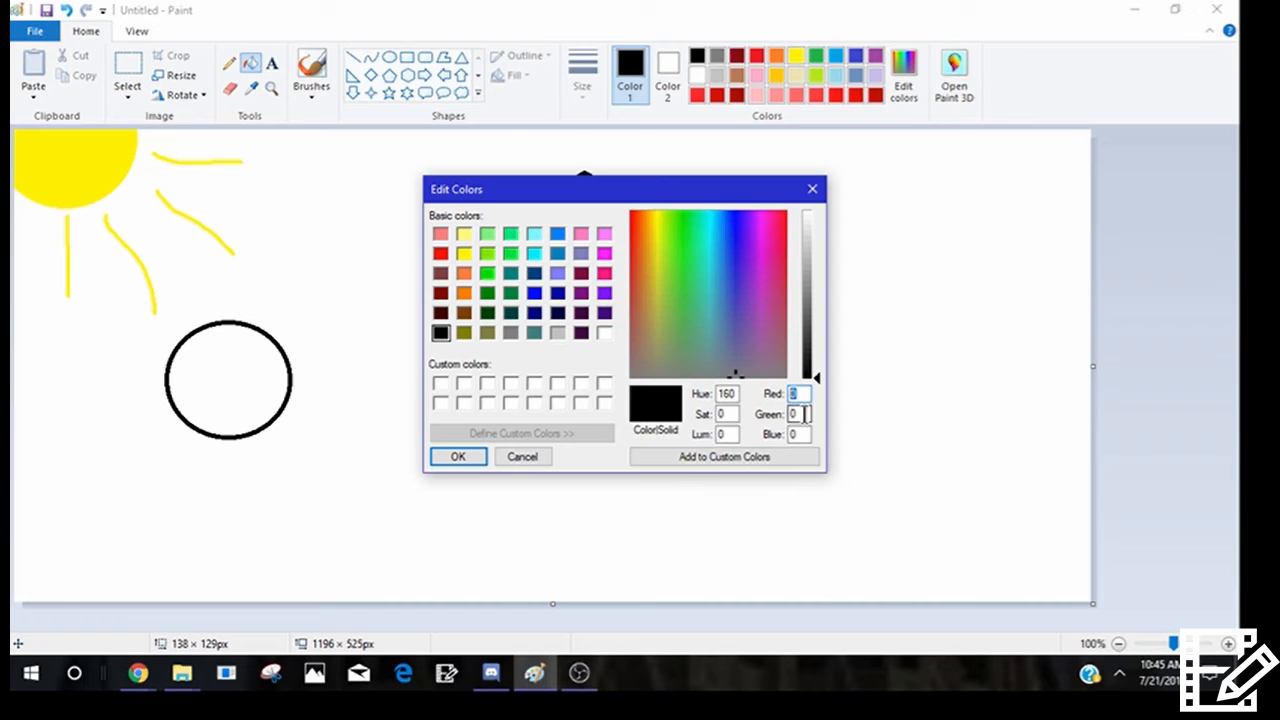
text(150)
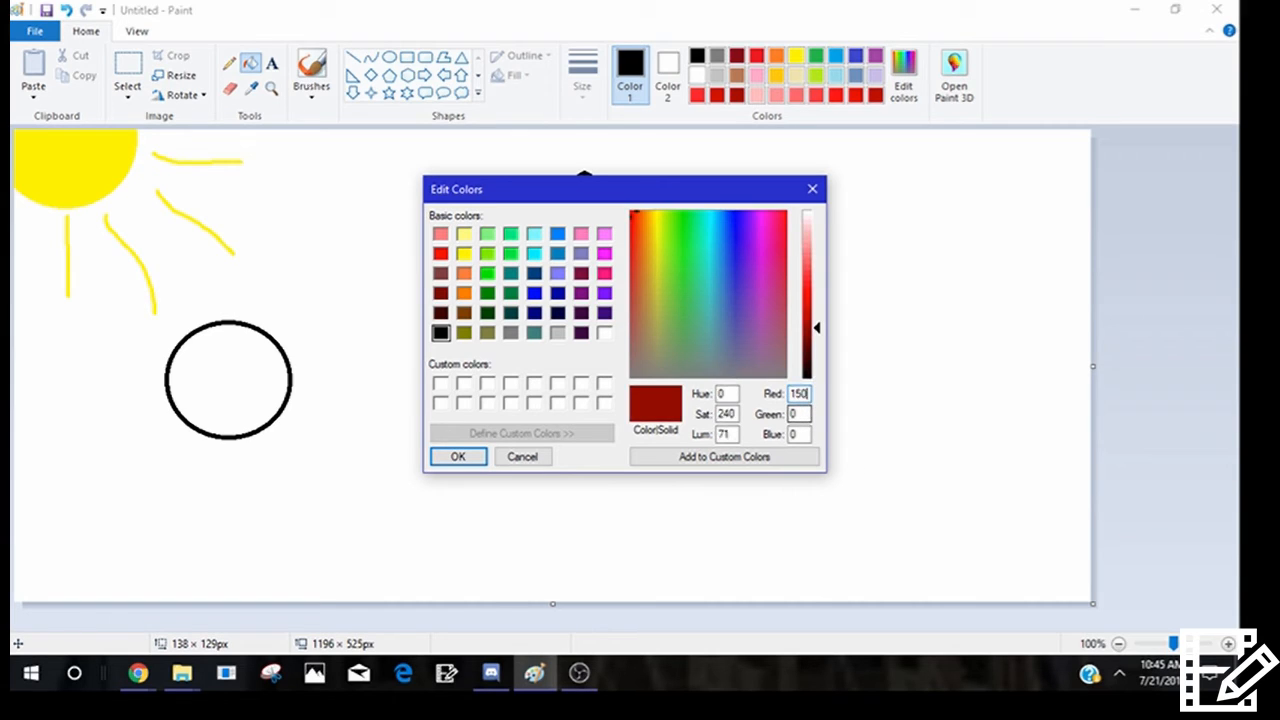
- Set the primary colour's red and green values to 255
key(shift+Left)
key(shift+Left)
key(shift+Left)
text(255)
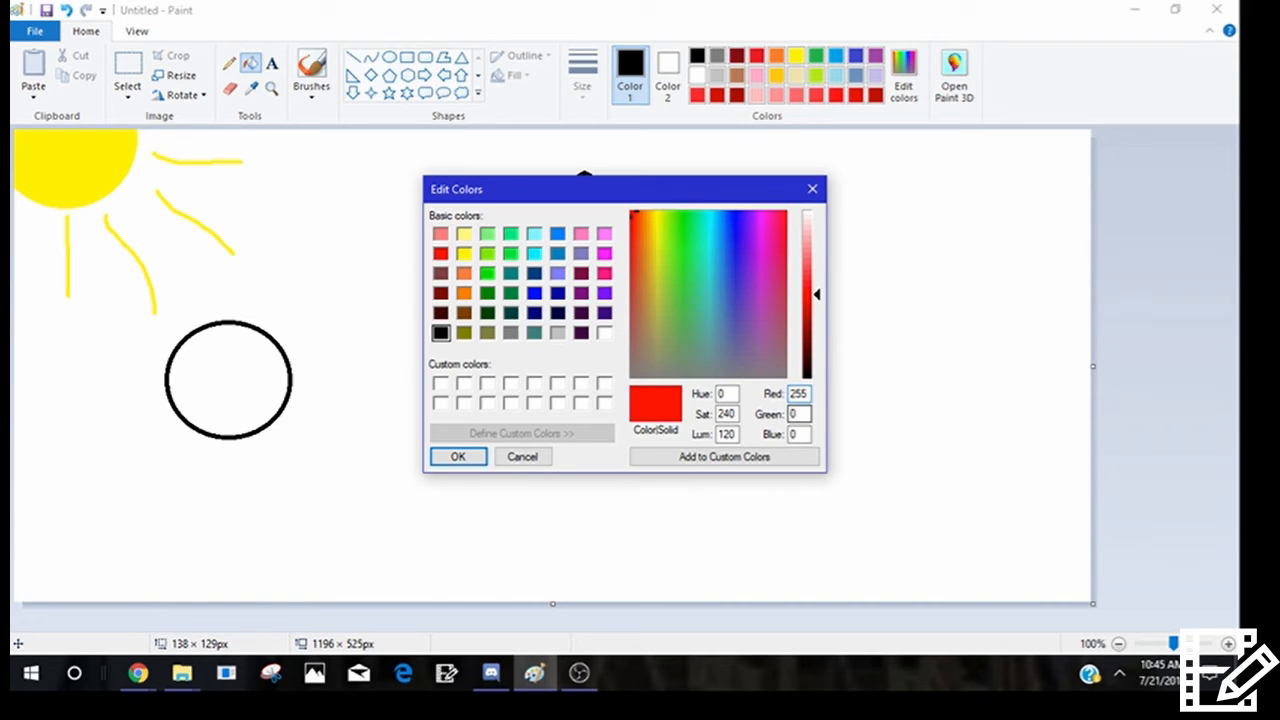
key(Tab)
text(255)
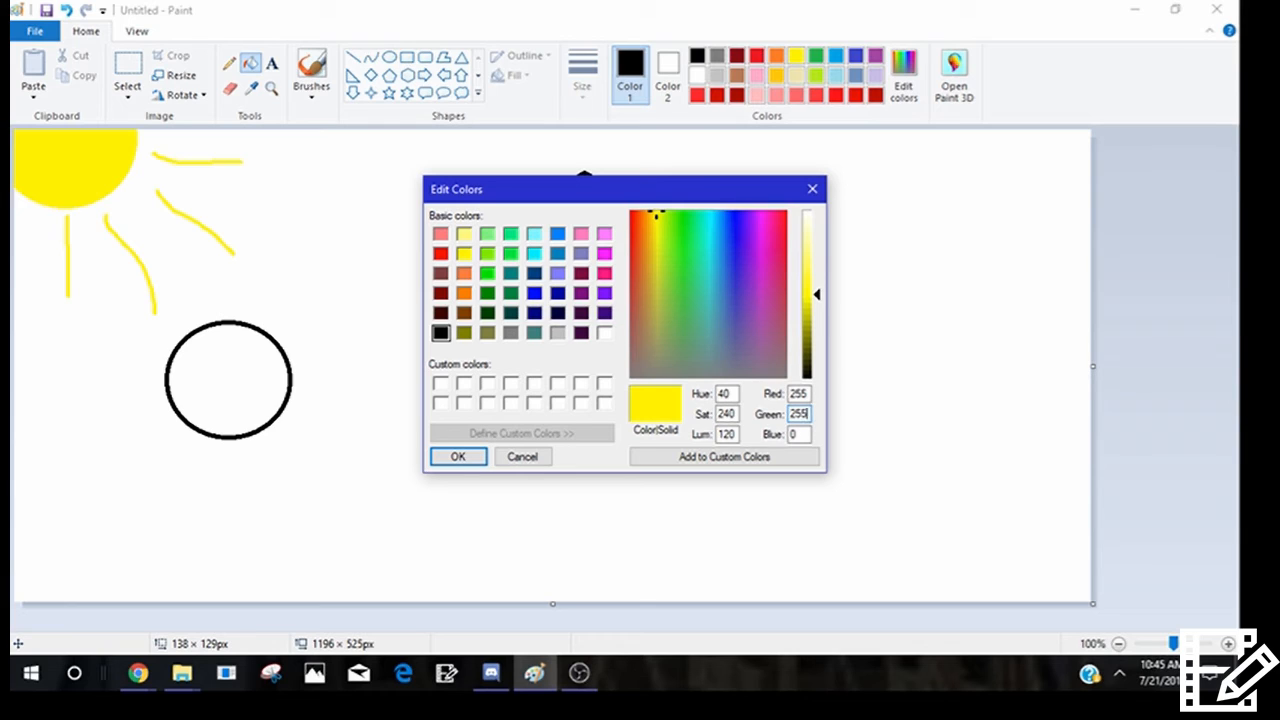
- Set the primary colour's red value to 0 and its blue value to 255
double_click(799, 393)
text(0)
click(805, 432)
text(255)
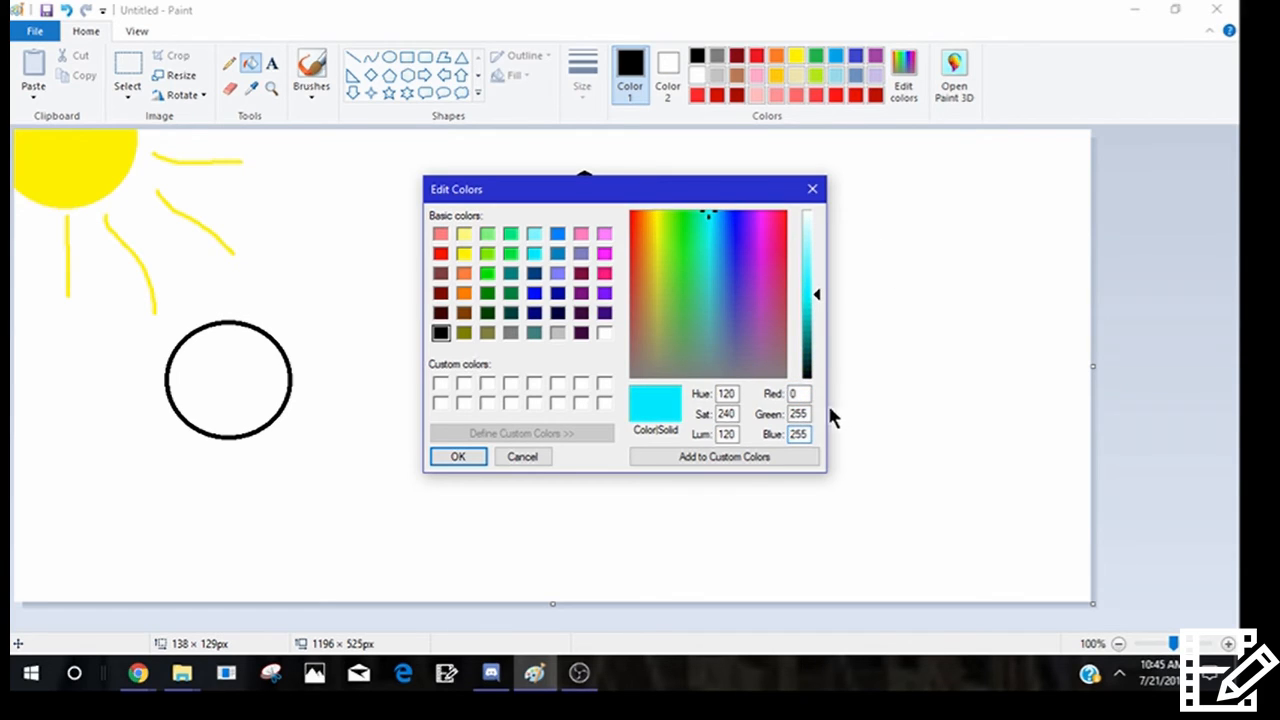
- Set the primary colour's green value to 0 and its red value to 255 to mix magenta
double_click(798, 413)
double_click(795, 393)
double_click(795, 413)
text(0)
double_click(805, 393)
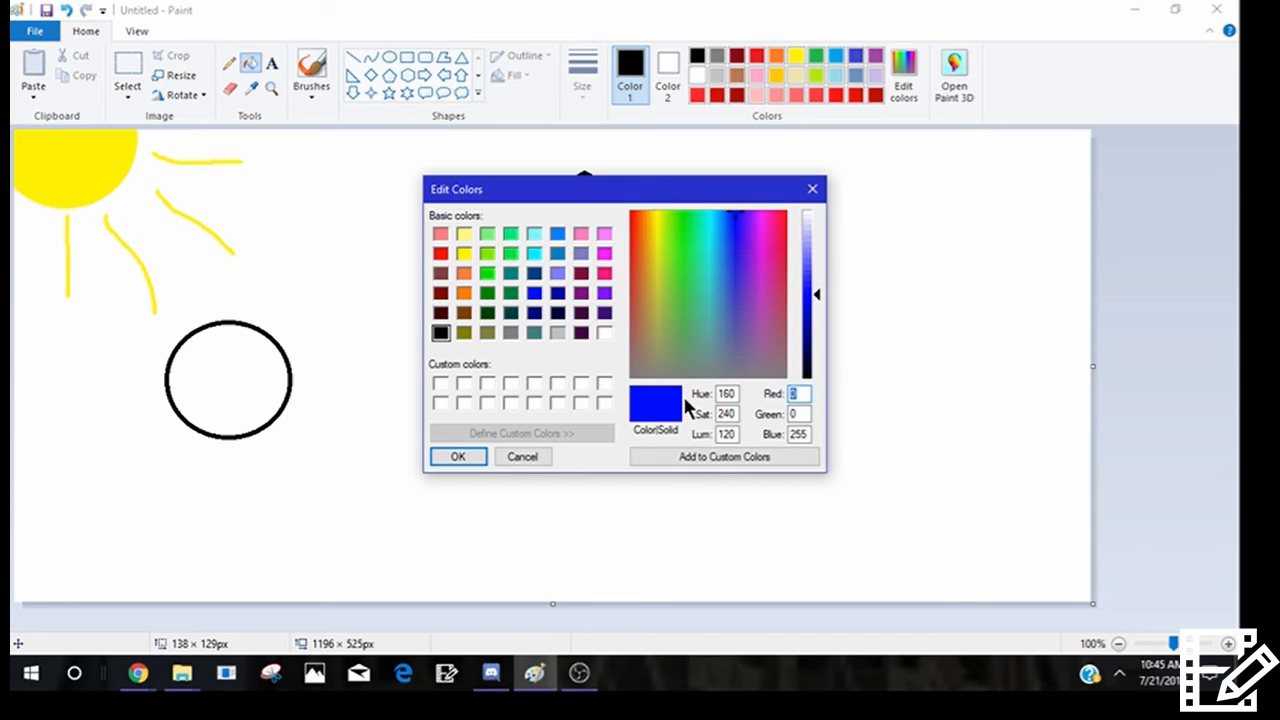
text(255)
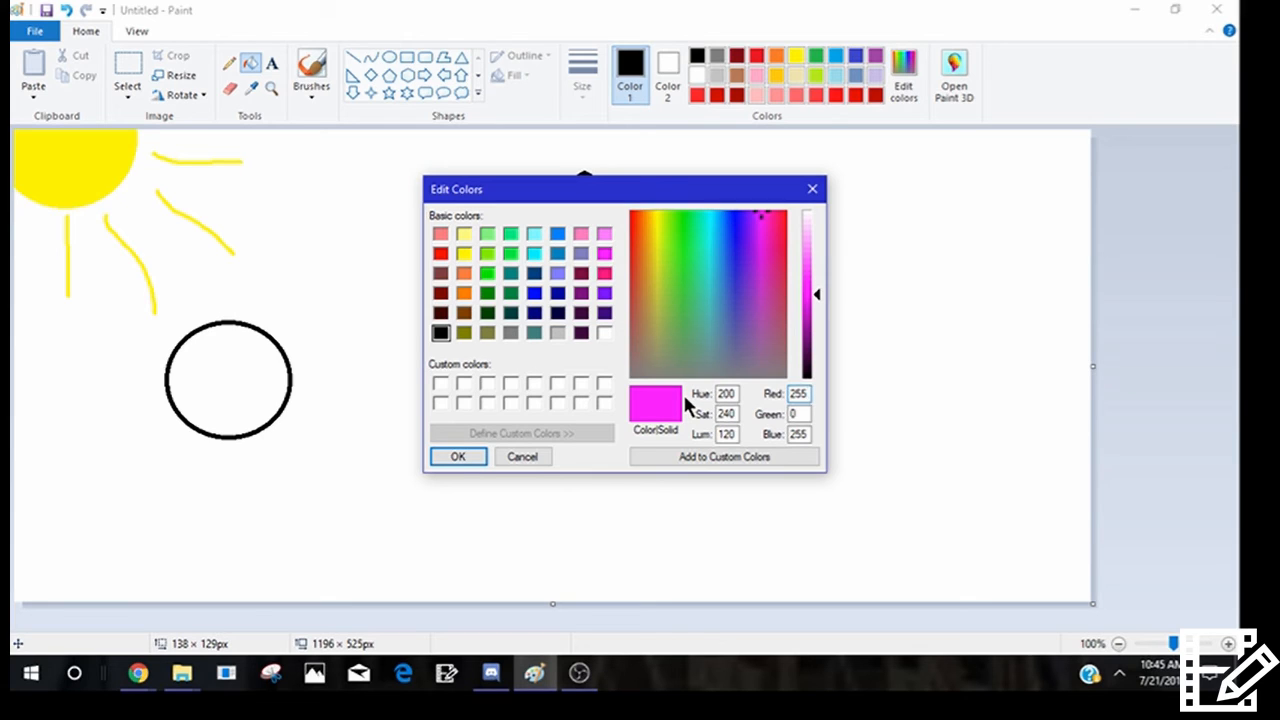
- Try a hue of 210 and a hue of 220 for the primary colour
click(726, 394)
text(210)
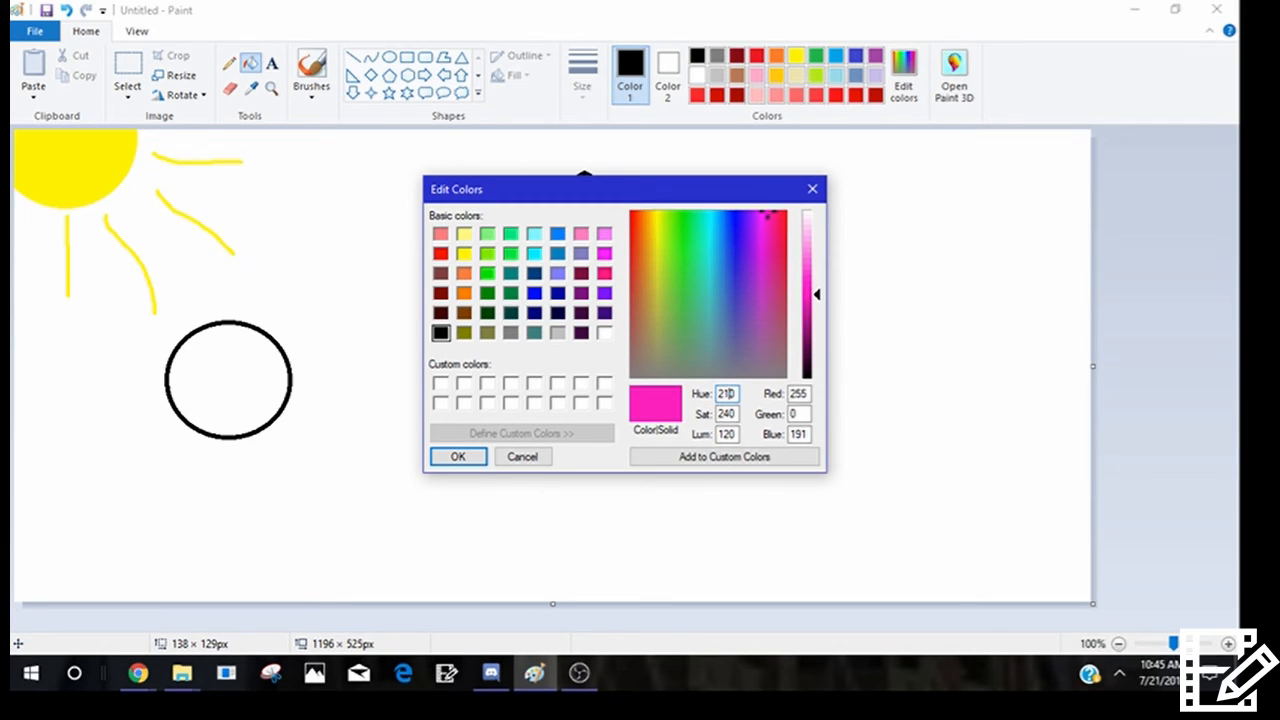
drag(730, 394, 723, 394)
text(2)
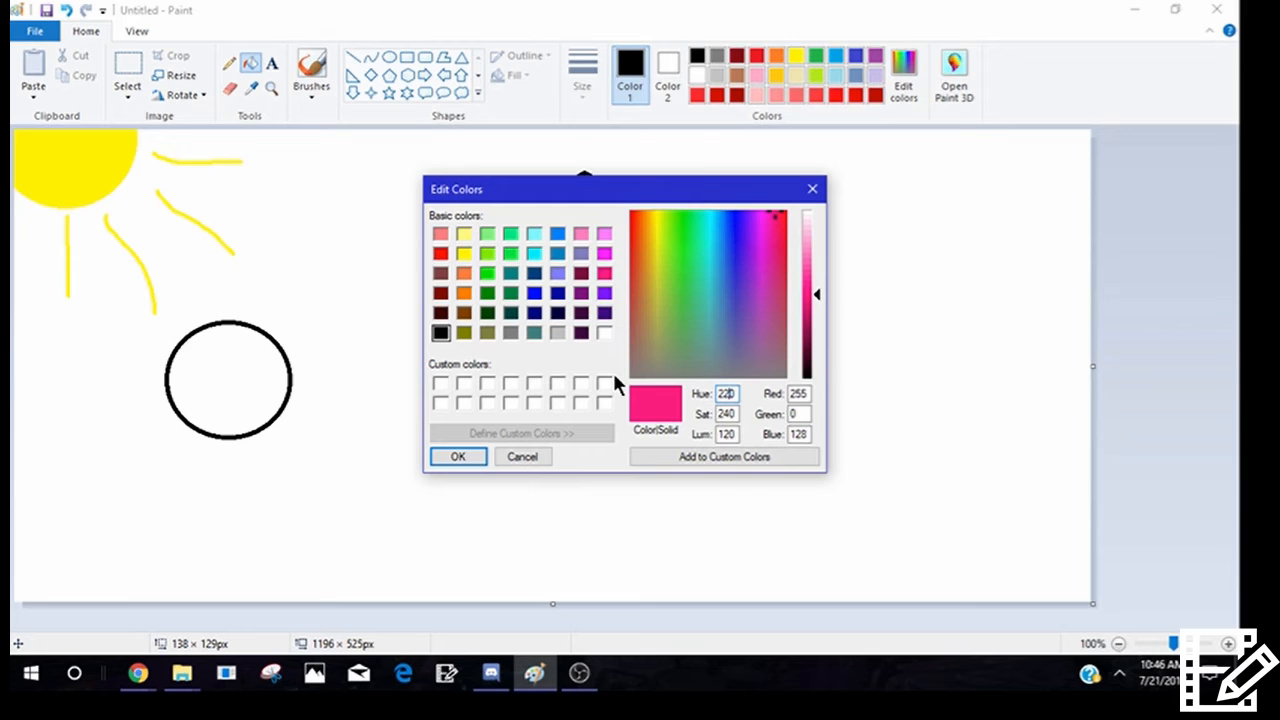
- Set the hue to 200 and apply the magenta as the primary colour
key(shift+Left)
text(0)
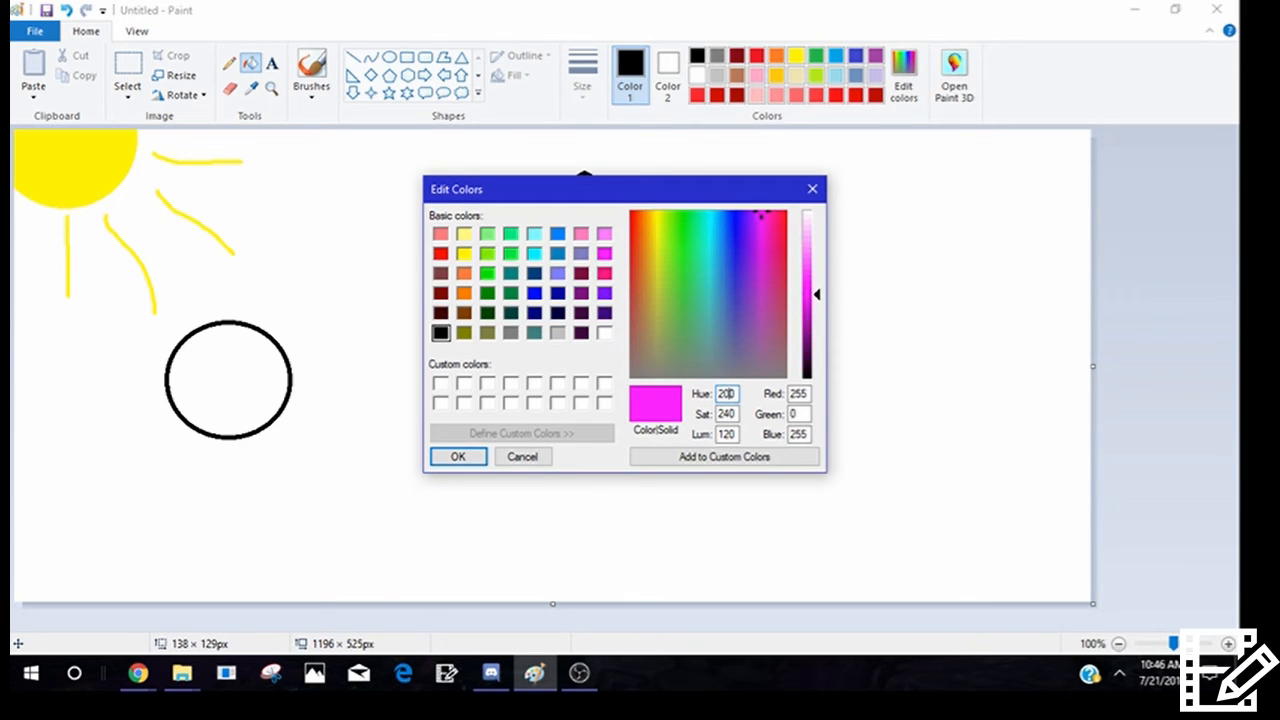
click(457, 456)
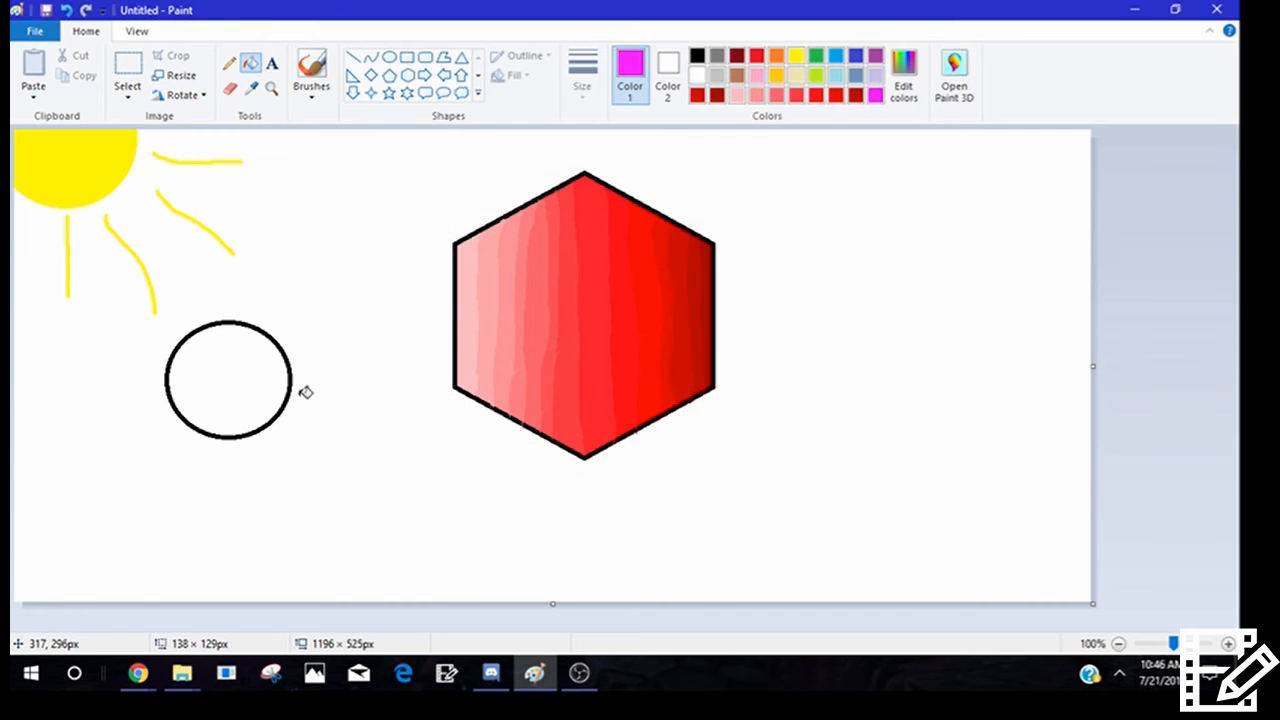
- Fill the inside of the black-outlined ellipse with magenta
scroll(305, 392, up, 4)
scroll(315, 390, down, 8)
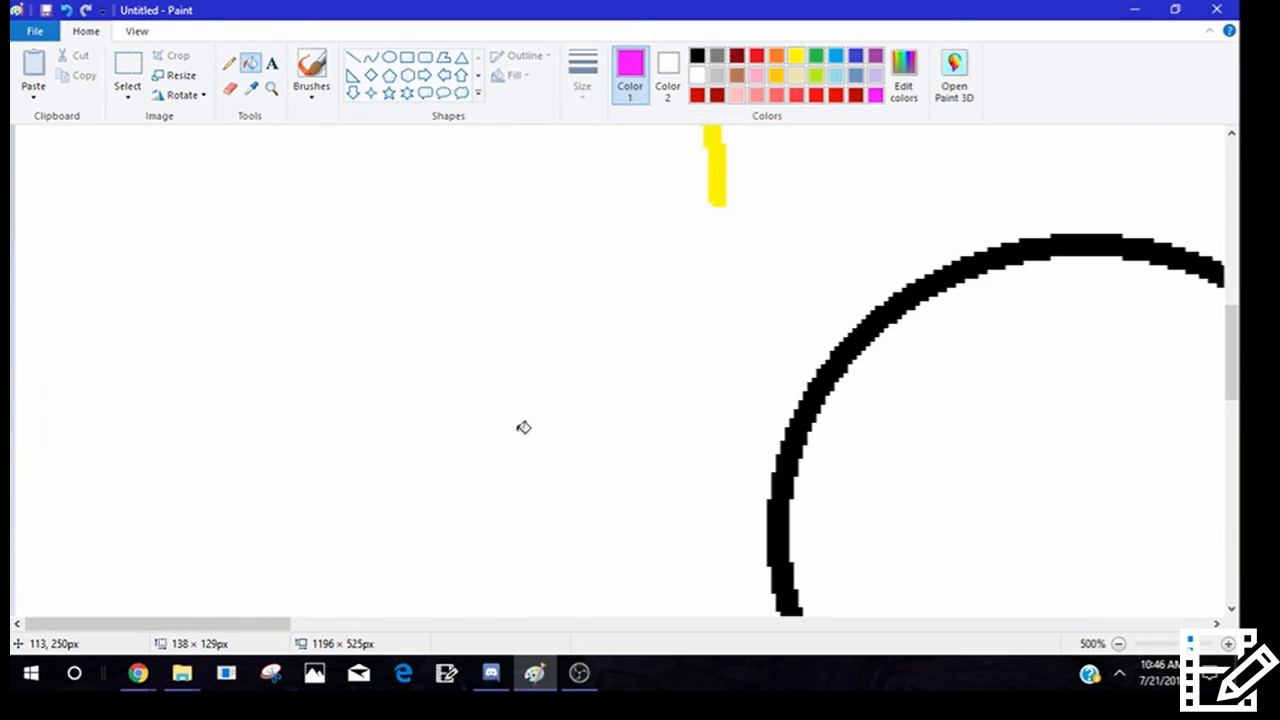
scroll(252, 648, right, 5)
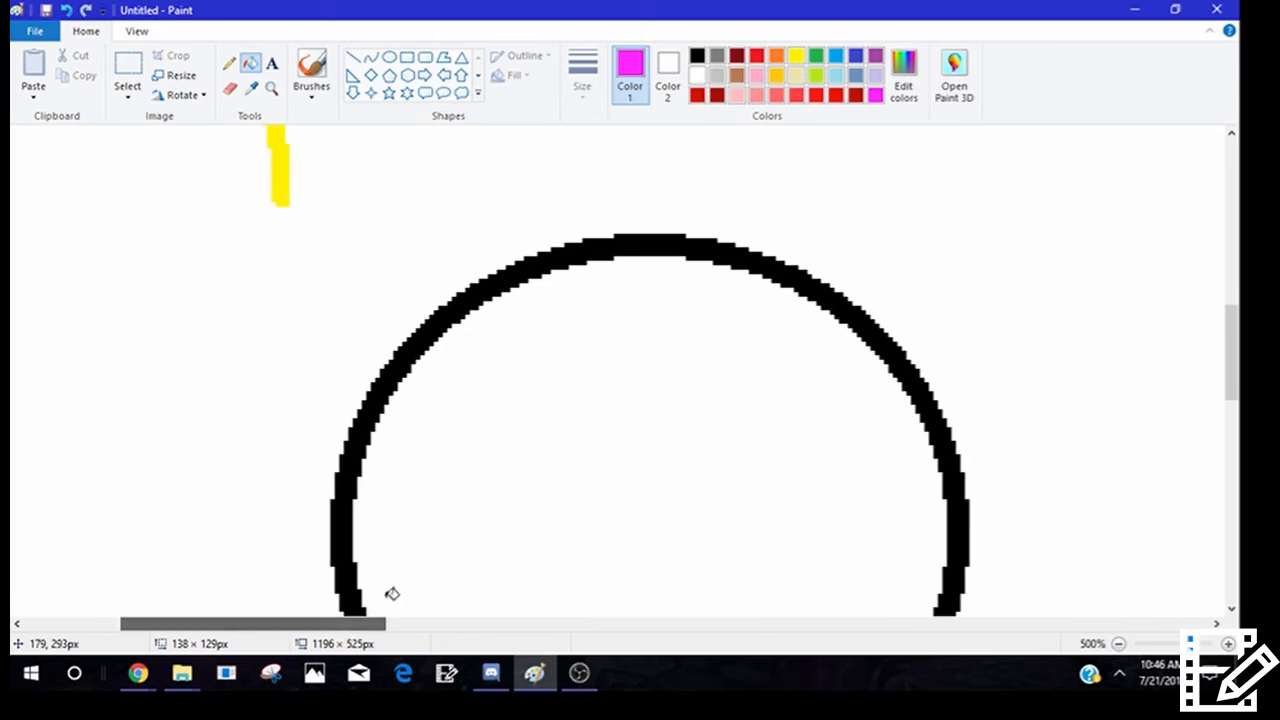
click(494, 506)
scroll(1053, 208, down, 2)
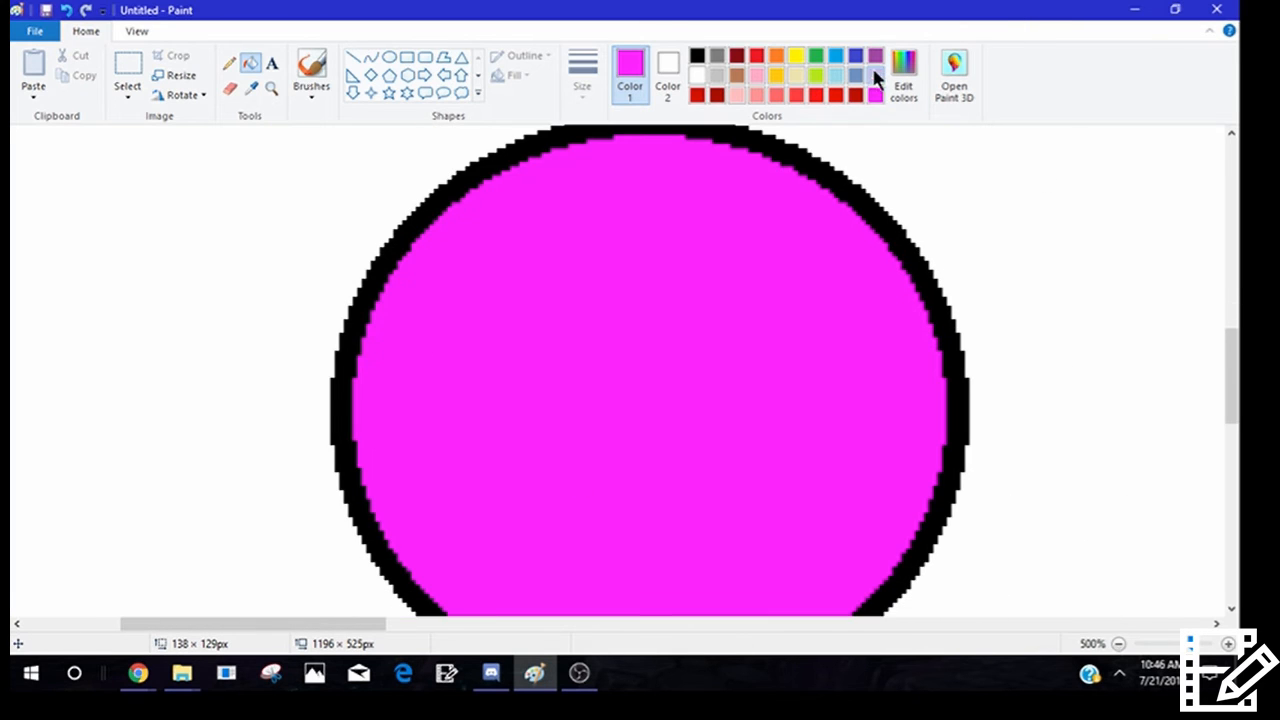
- Set the luminosity to 140 and apply the lighter magenta as the primary colour
click(905, 66)
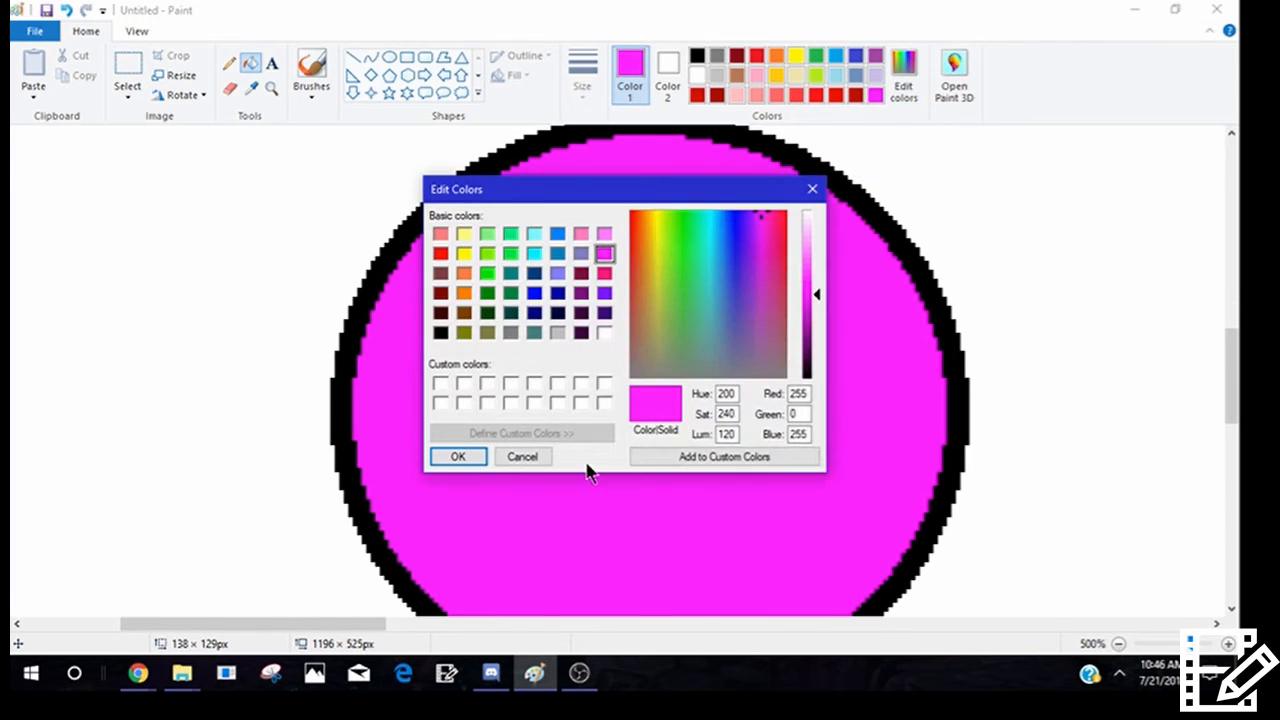
click(725, 433)
key(Left)
key(shift+Left)
text(4)
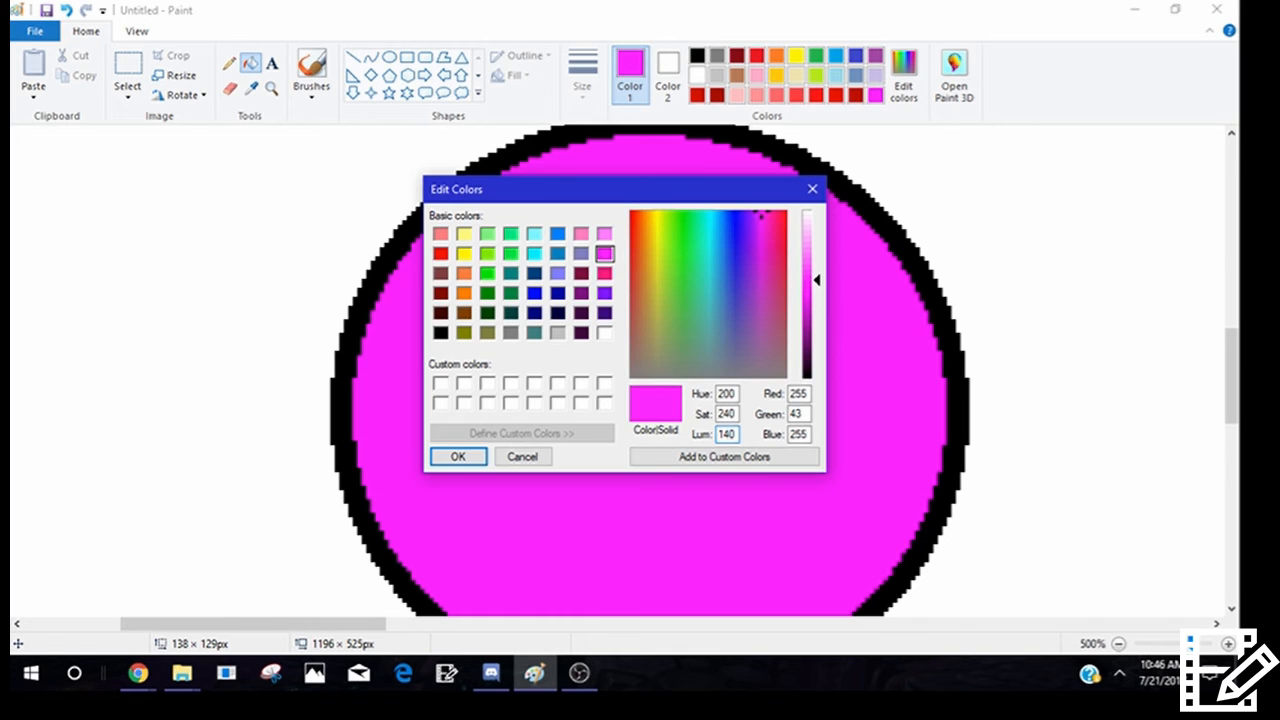
key(Return)
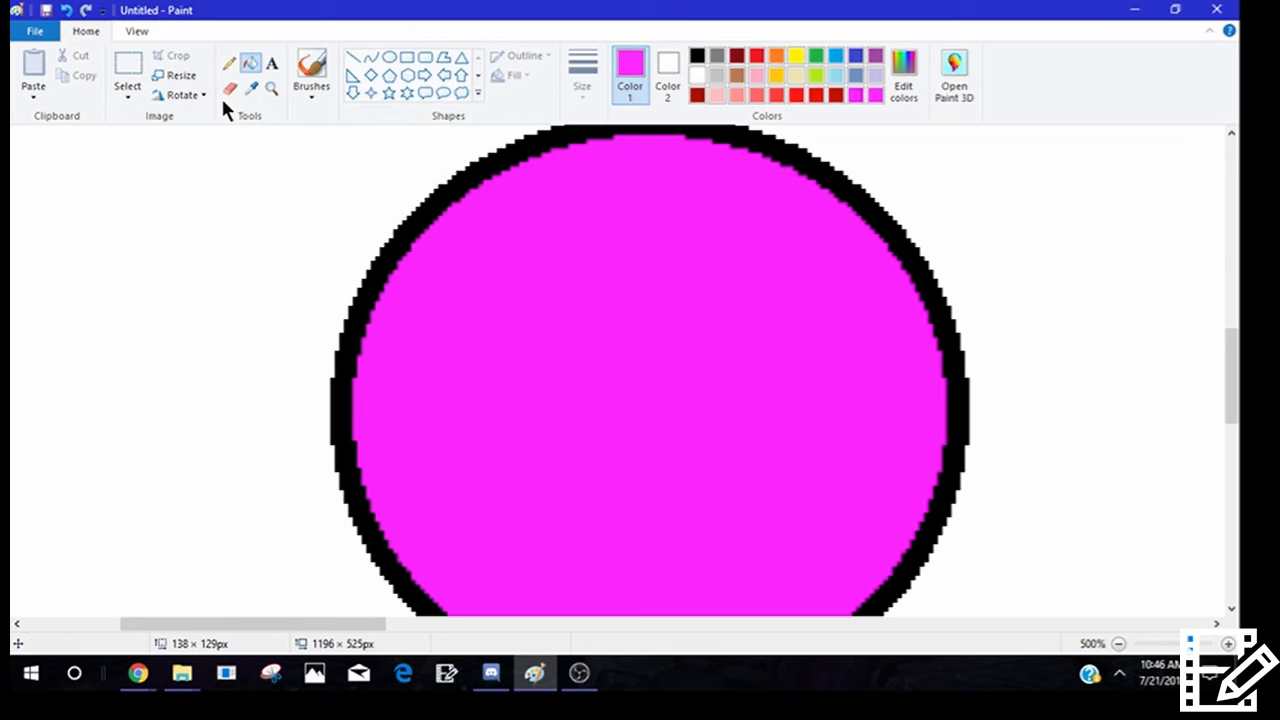
- Draw a curved Pencil line in the lighter magenta across the left side of the circle, and get the Fill tool ready
click(229, 60)
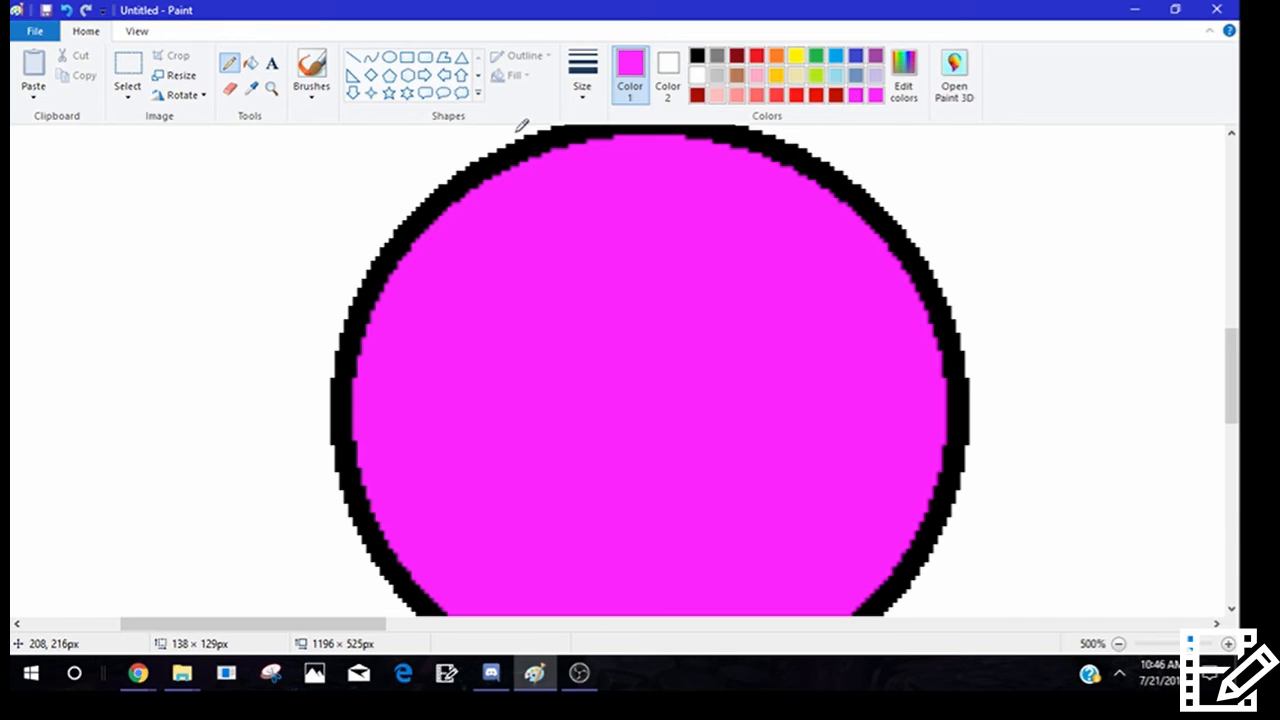
mouse_move(552, 145)
mouse_down()
mouse_move(538, 219)
mouse_move(459, 419)
mouse_move(398, 527)
mouse_up()
click(250, 62)
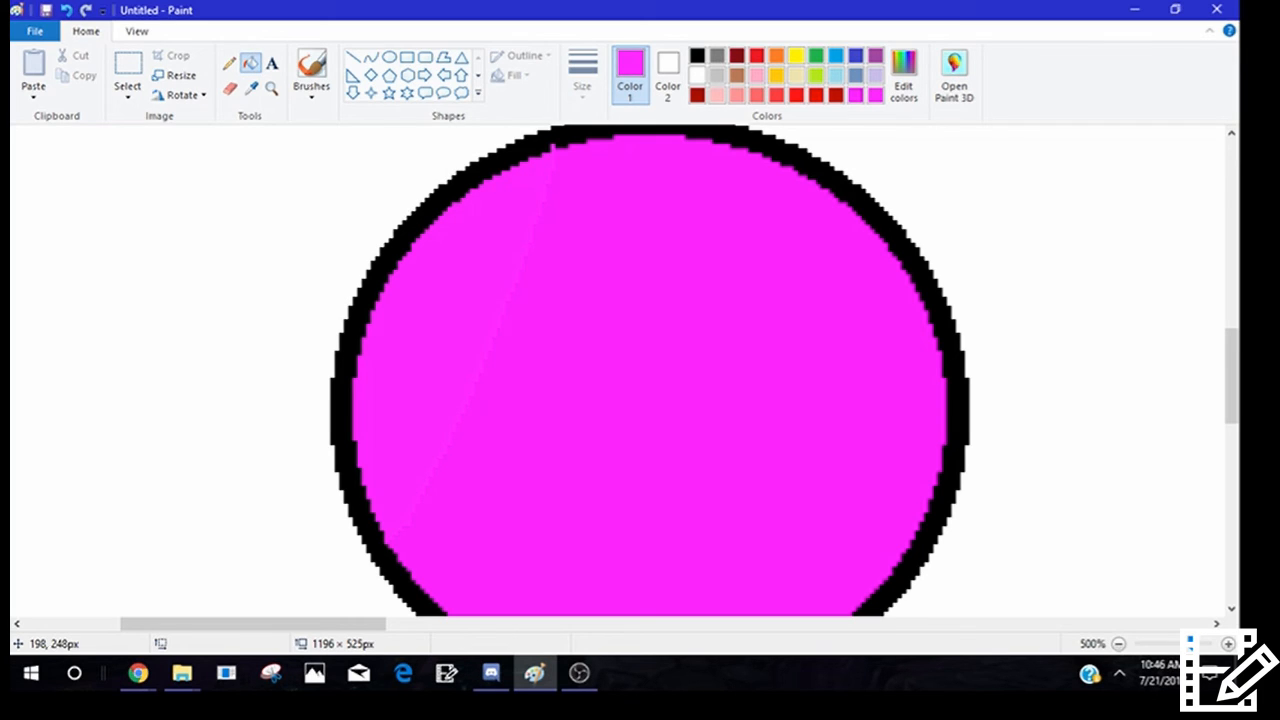
- Set the luminosity to 100 and apply the darker magenta as the primary colour
click(903, 72)
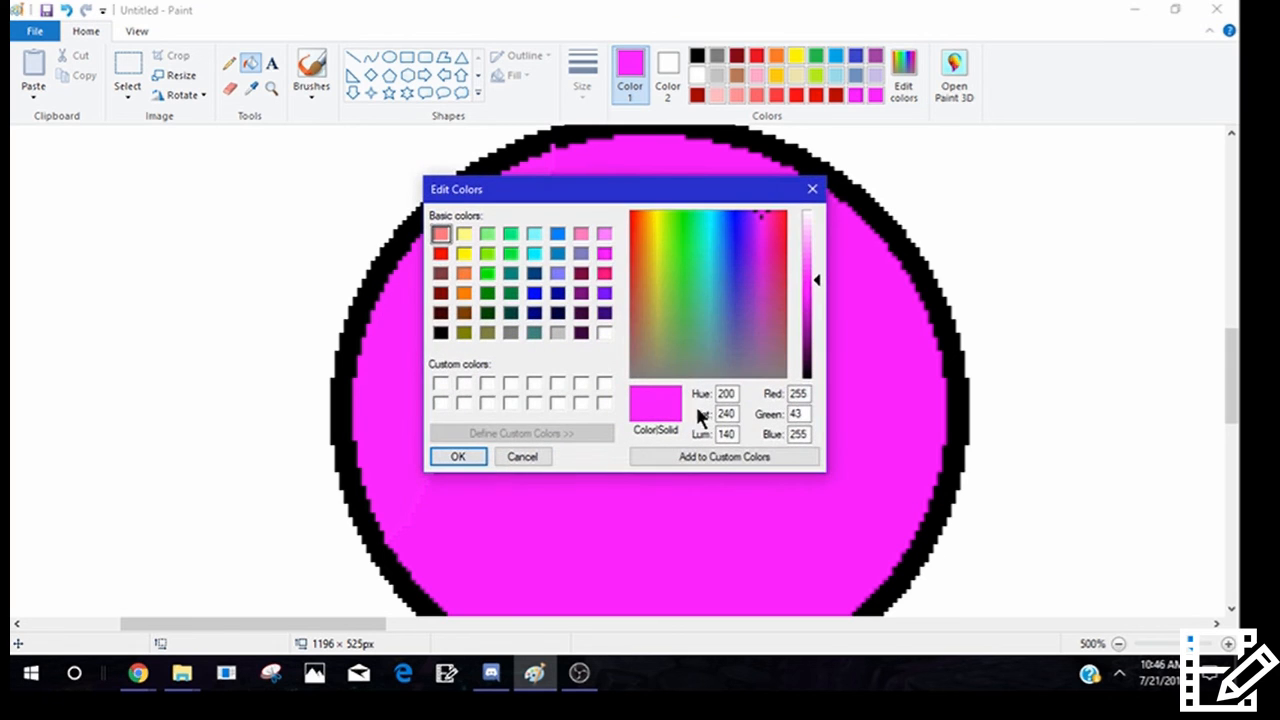
double_click(722, 433)
text(100)
key(Return)
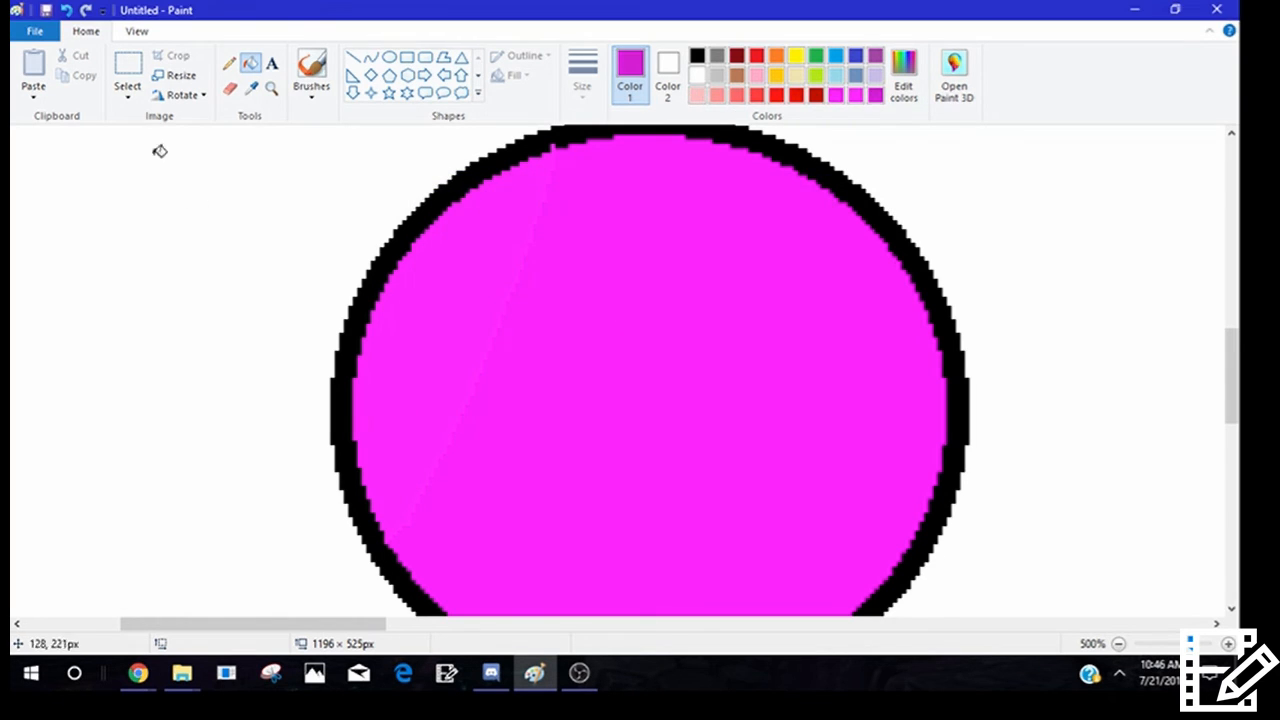
- Draw a curved Pencil line down the right side of the circle and fill the section beyond it with the darker magenta
click(222, 63)
drag(905, 282, 845, 624)
drag(905, 277, 911, 272)
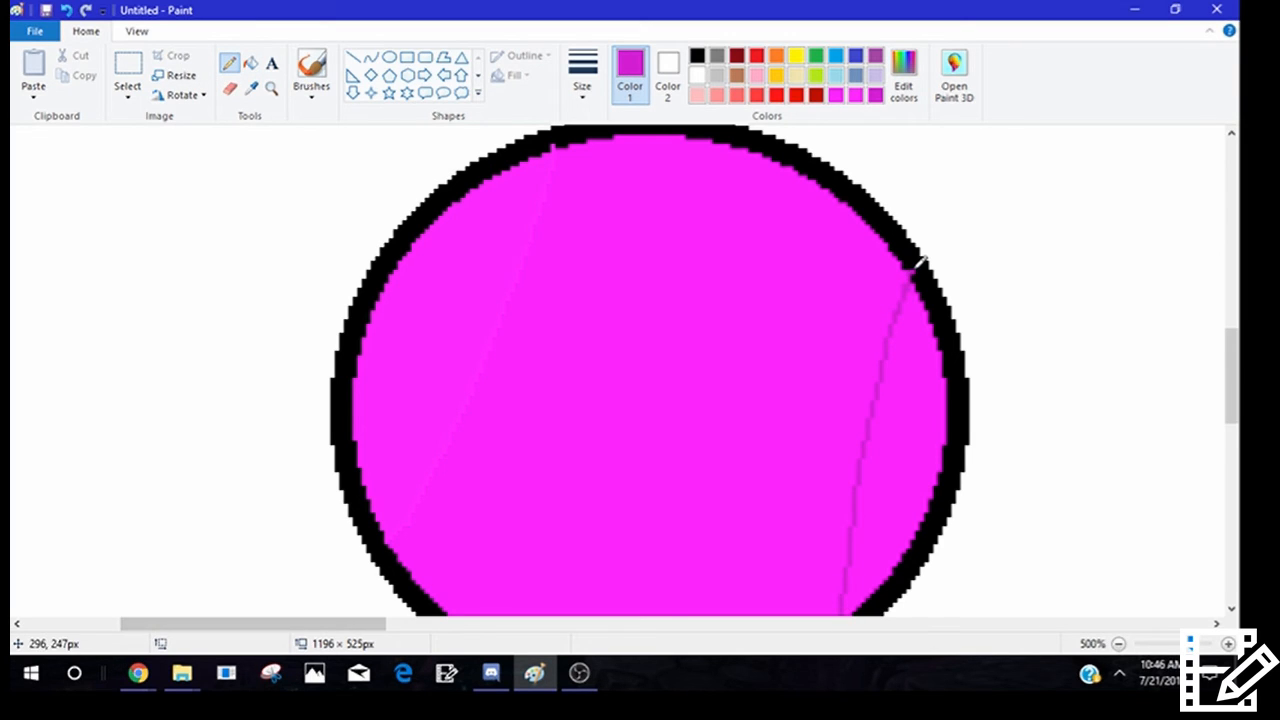
scroll(913, 269, down, 1)
click(250, 63)
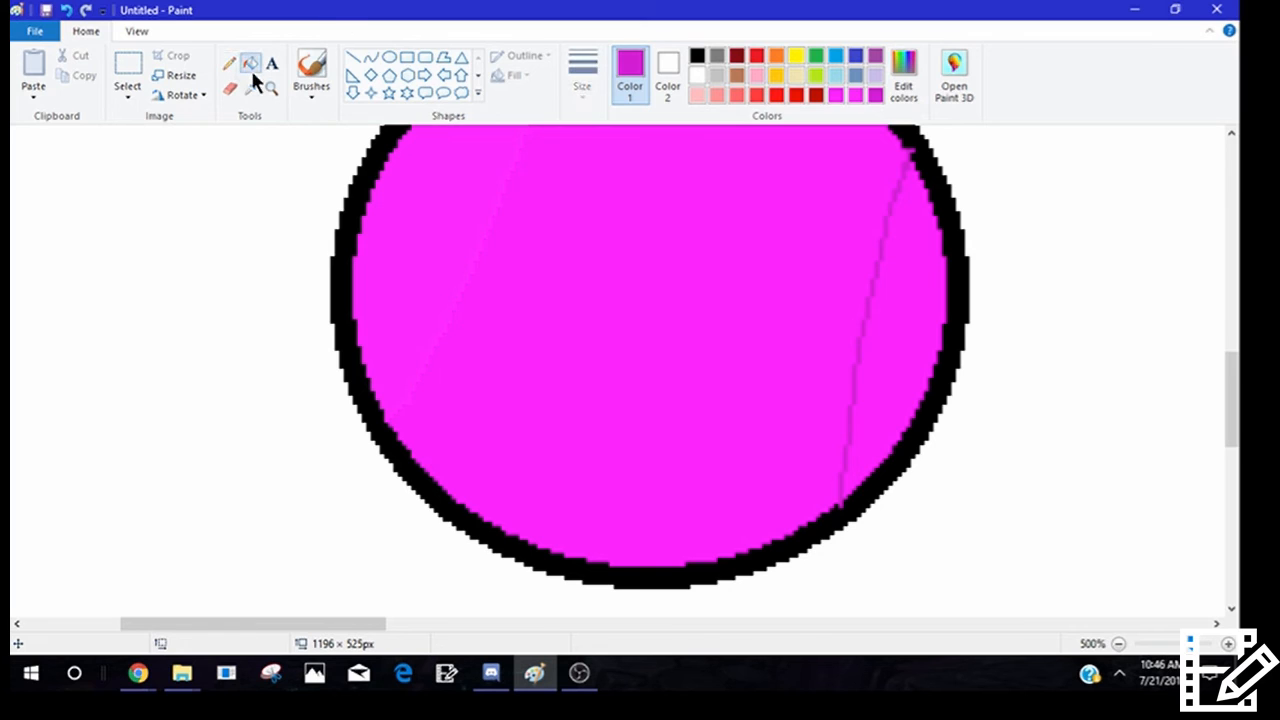
click(900, 360)
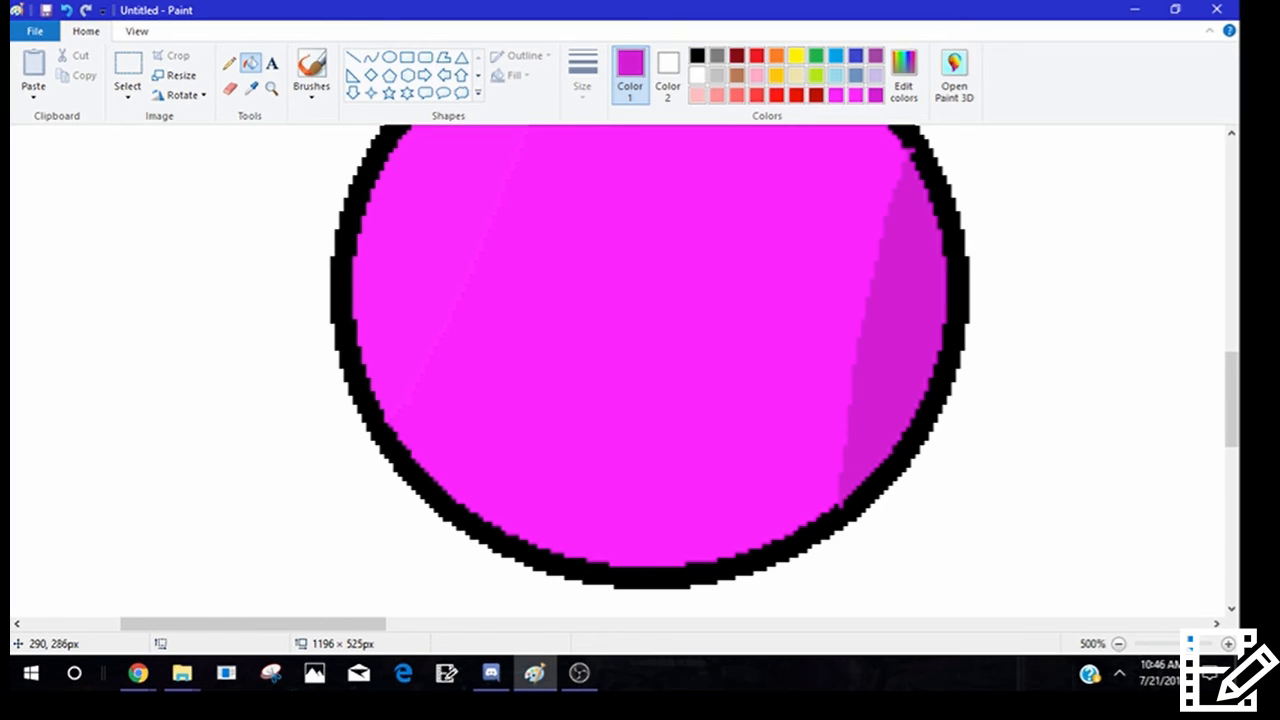
- Select an area about 172 × 149 px around the magenta circle and move it slightly away from the sun
scroll(625, 375, down, 4)
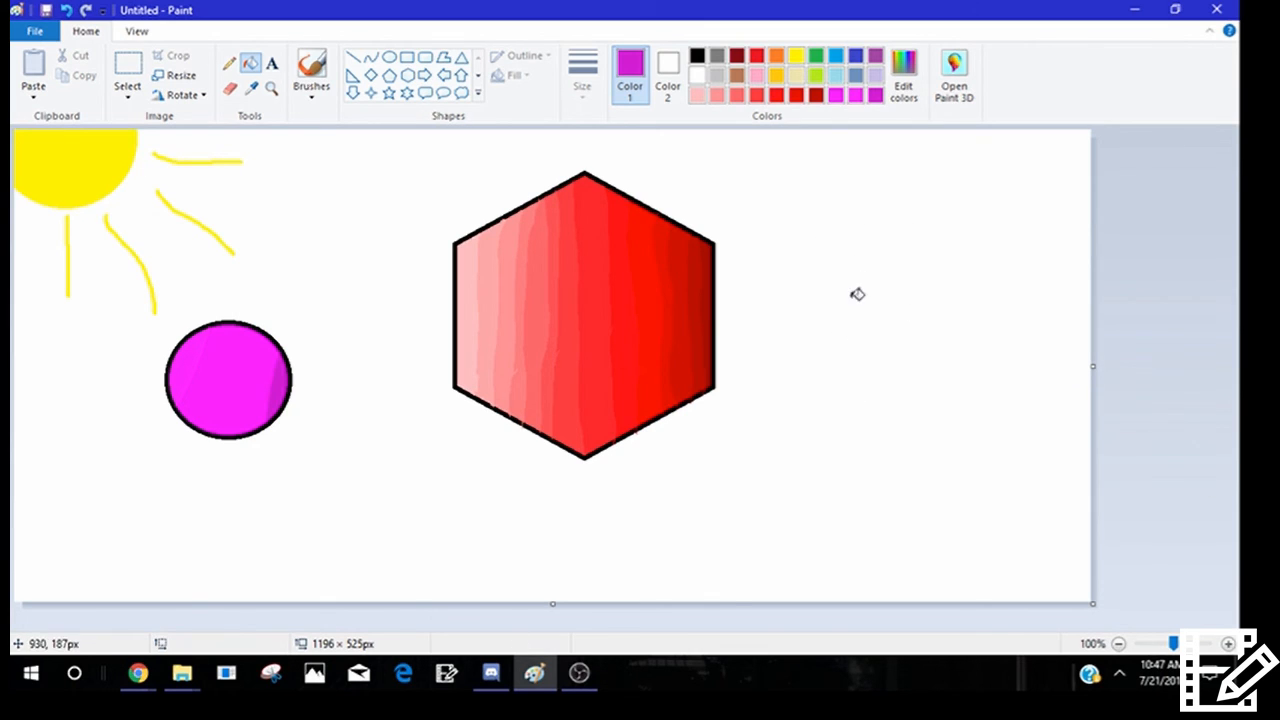
click(120, 65)
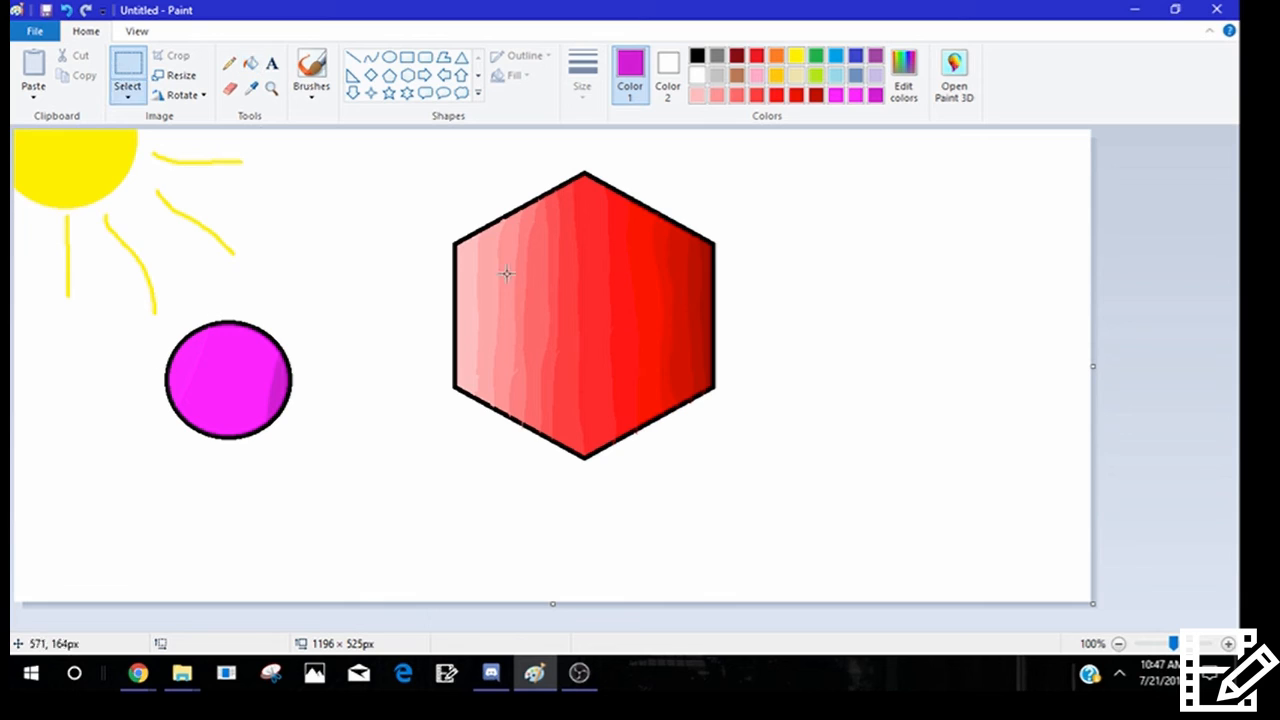
drag(157, 321, 311, 457)
drag(272, 402, 322, 435)
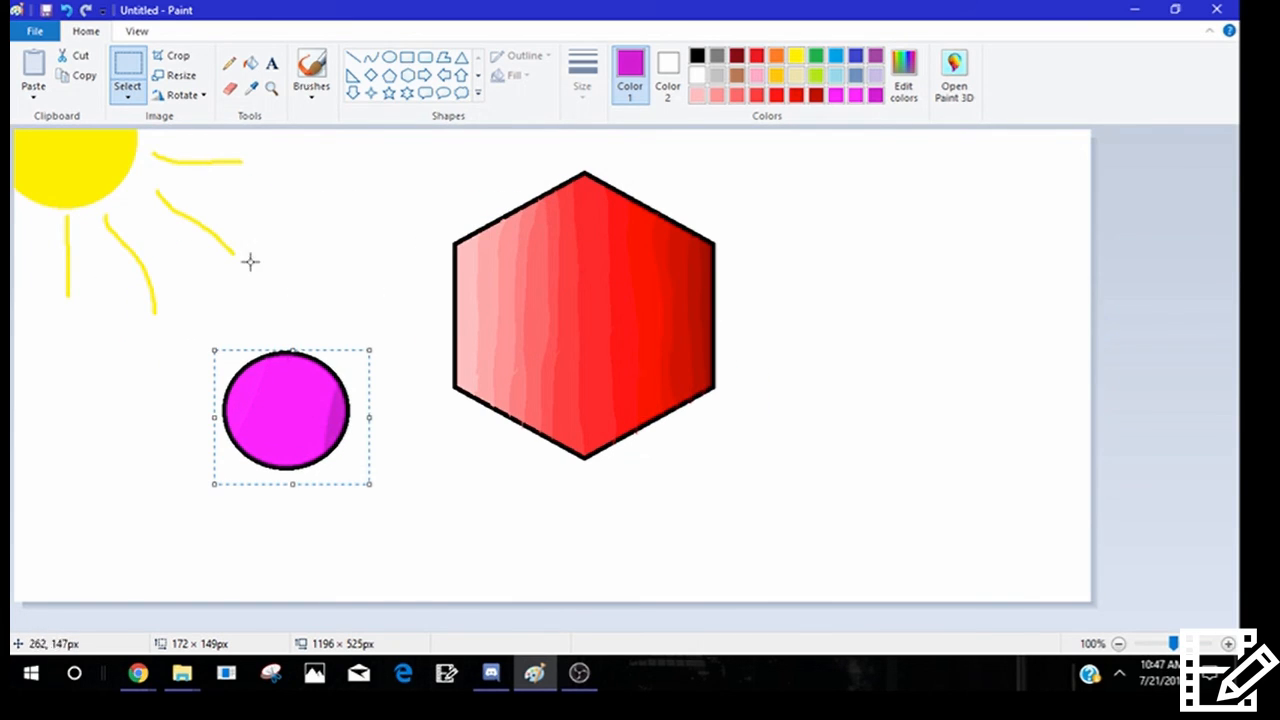
- Toggle transparent selection, make the primary colour red, and move the selected circle to the empty space below the sun's rays
click(122, 91)
click(110, 259)
drag(269, 414, 332, 380)
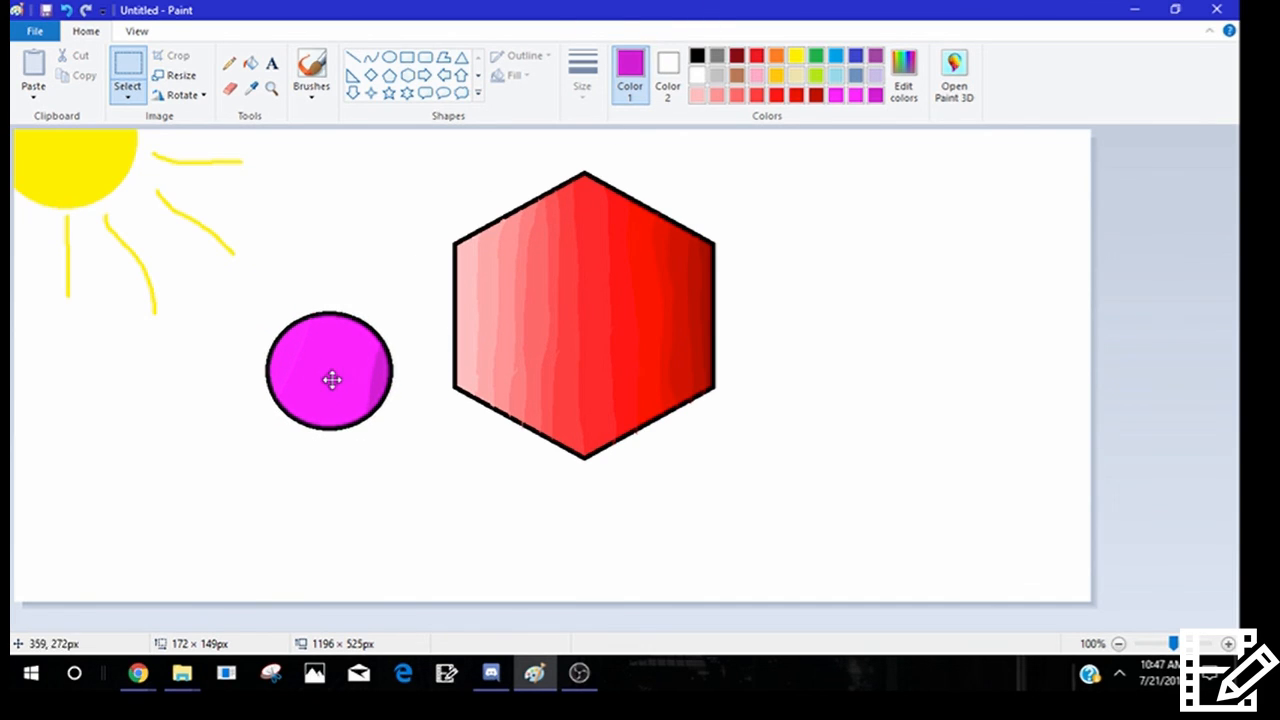
click(774, 96)
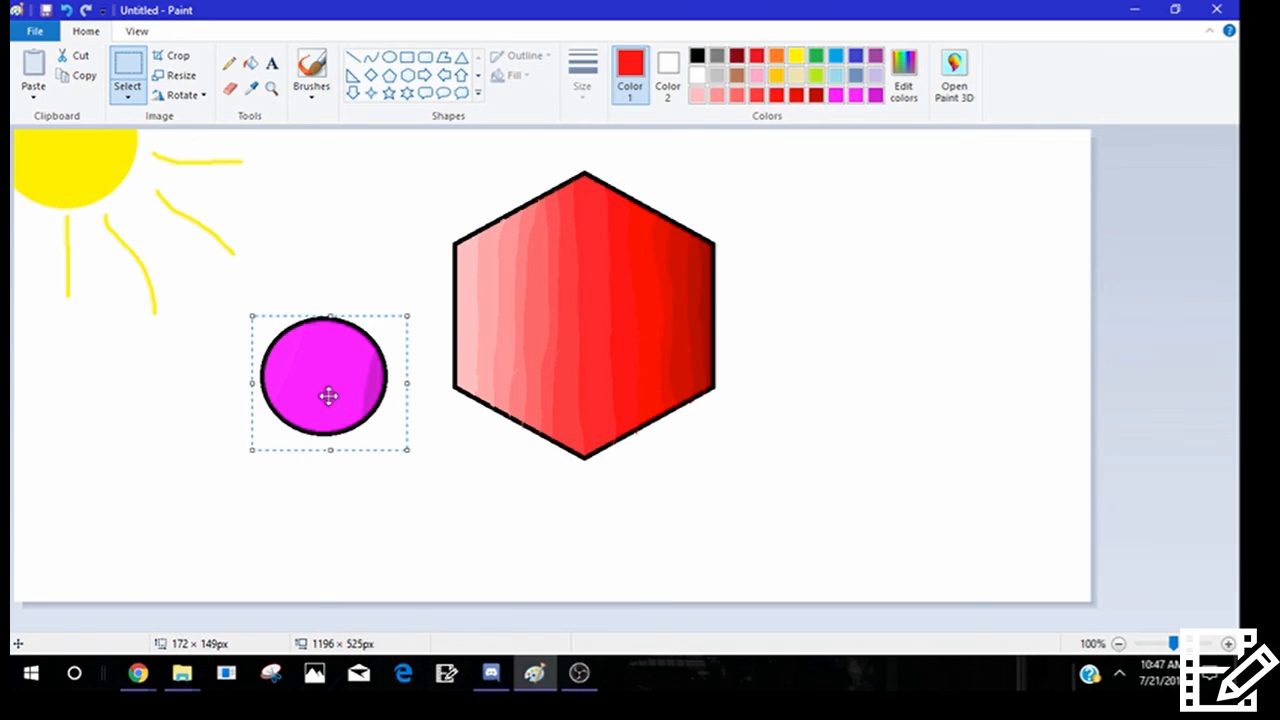
drag(323, 380, 297, 432)
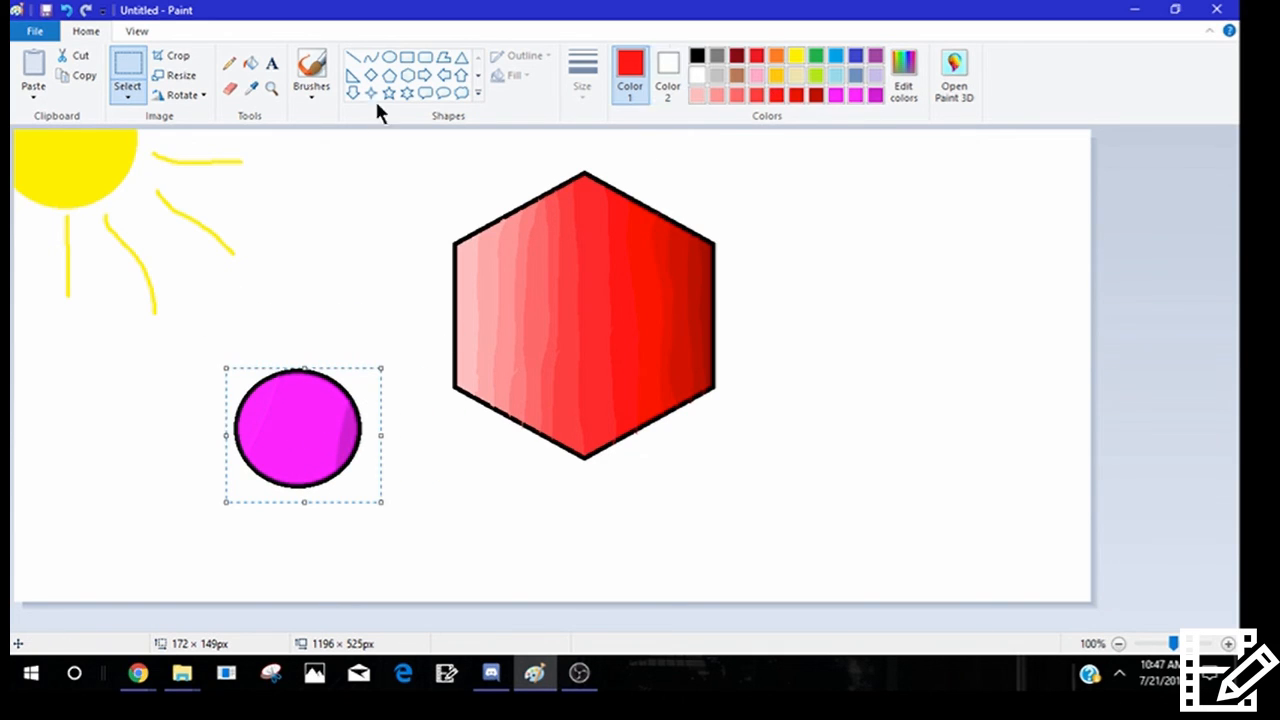
- Draw a rectangle about 225 × 274 px around the magenta circle and give it a red outline
click(668, 72)
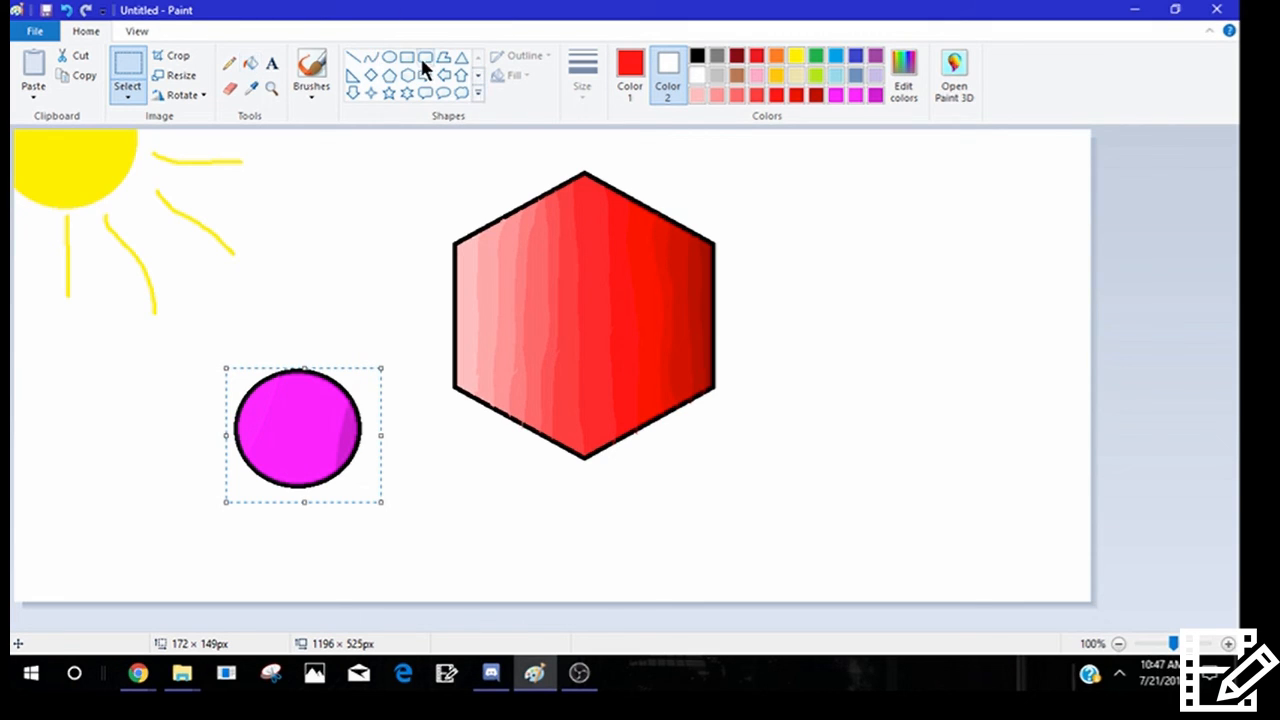
click(625, 65)
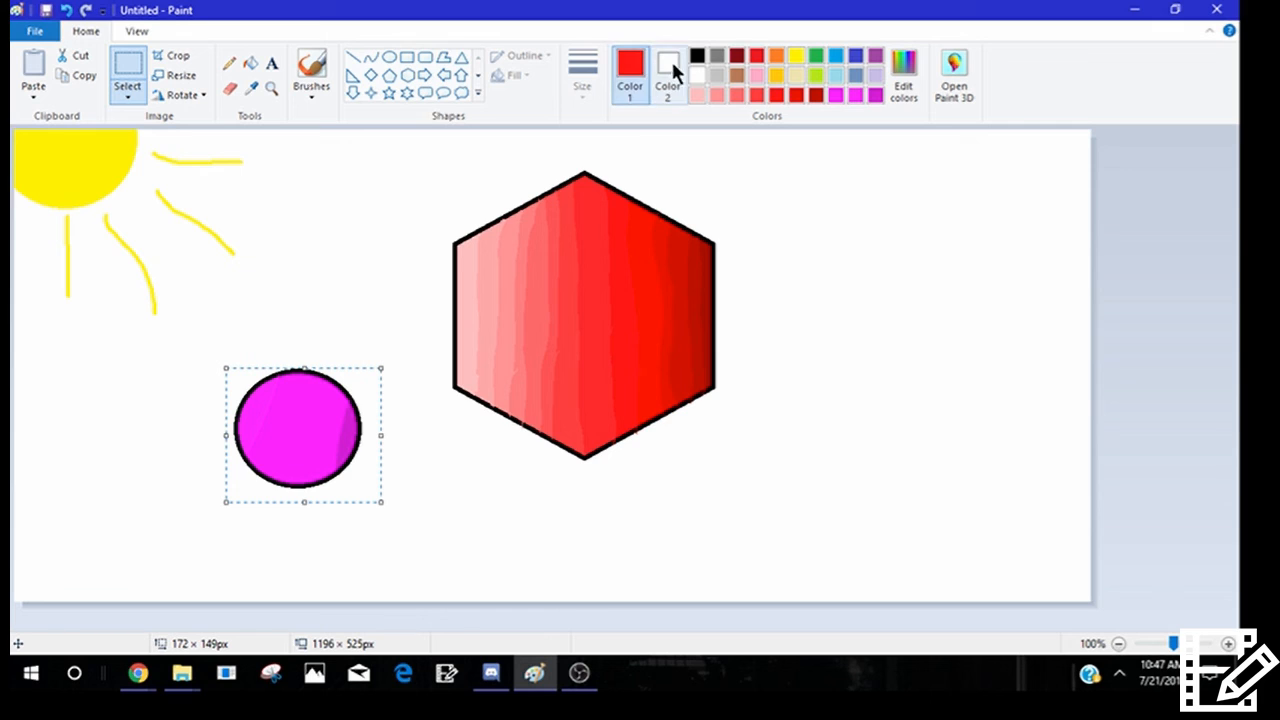
click(694, 58)
drag(204, 338, 389, 503)
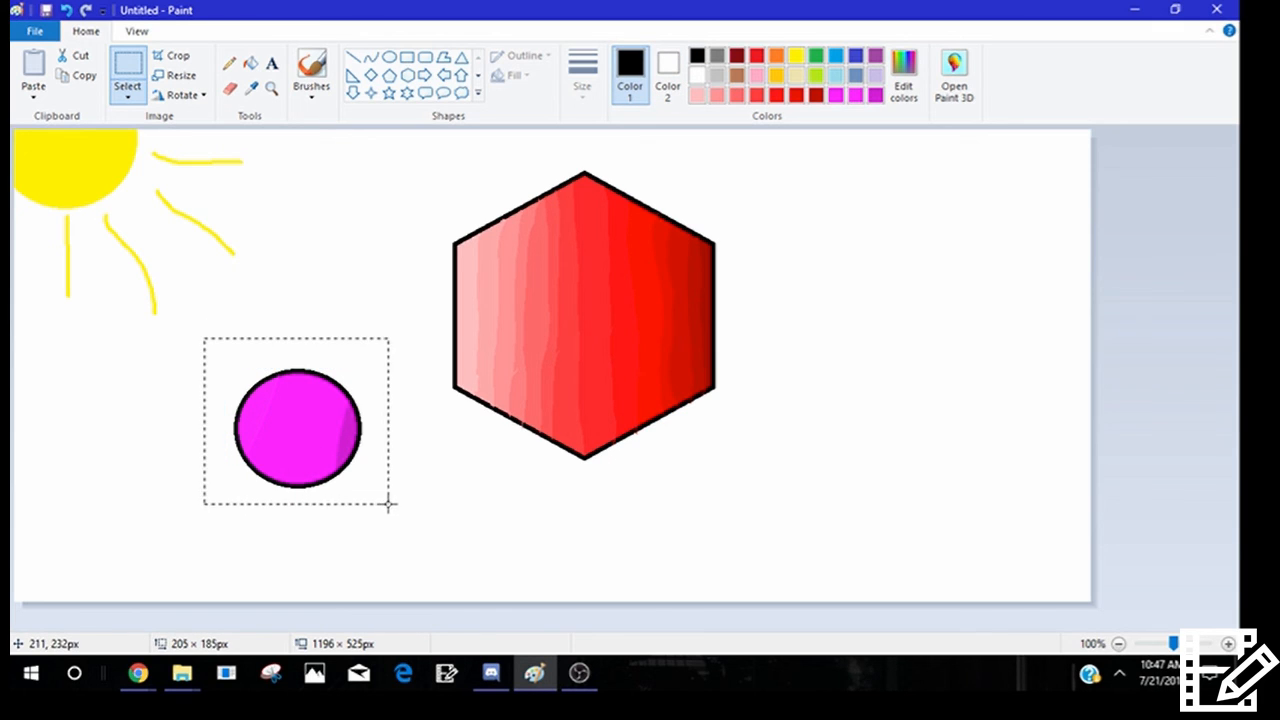
click(406, 56)
mouse_move(198, 304)
mouse_down()
mouse_move(400, 563)
mouse_move(402, 550)
mouse_up()
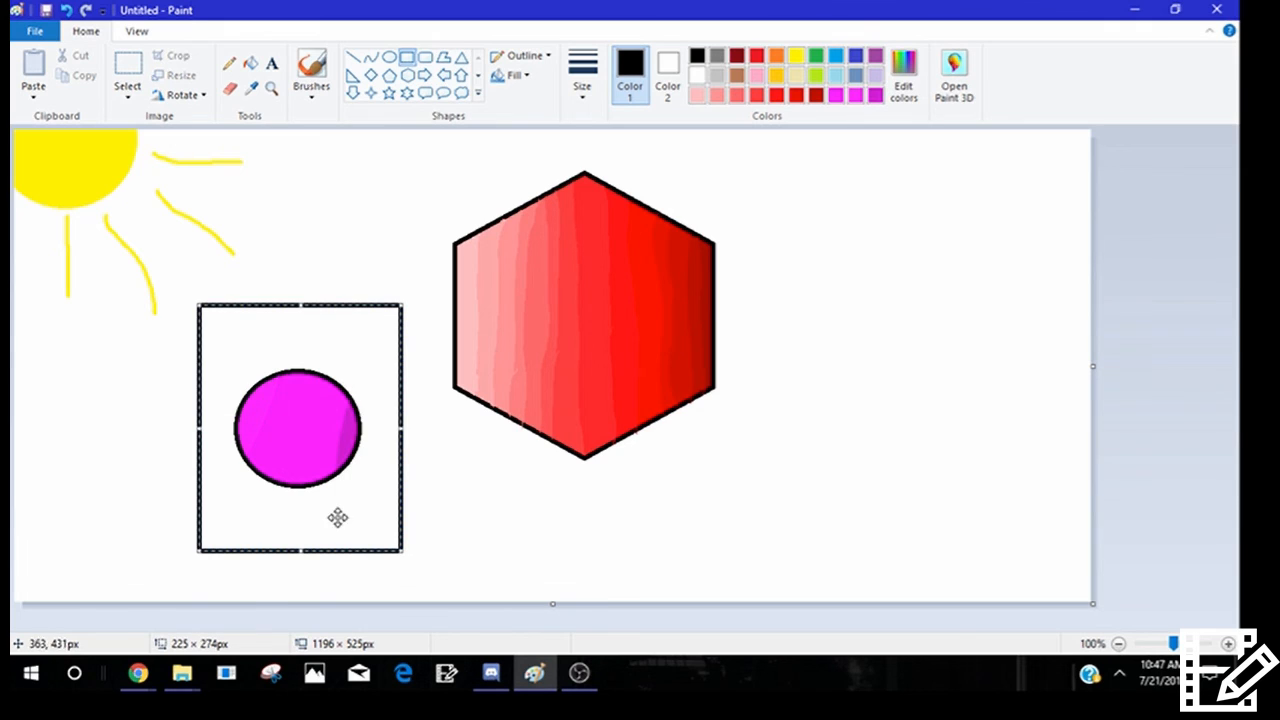
click(776, 95)
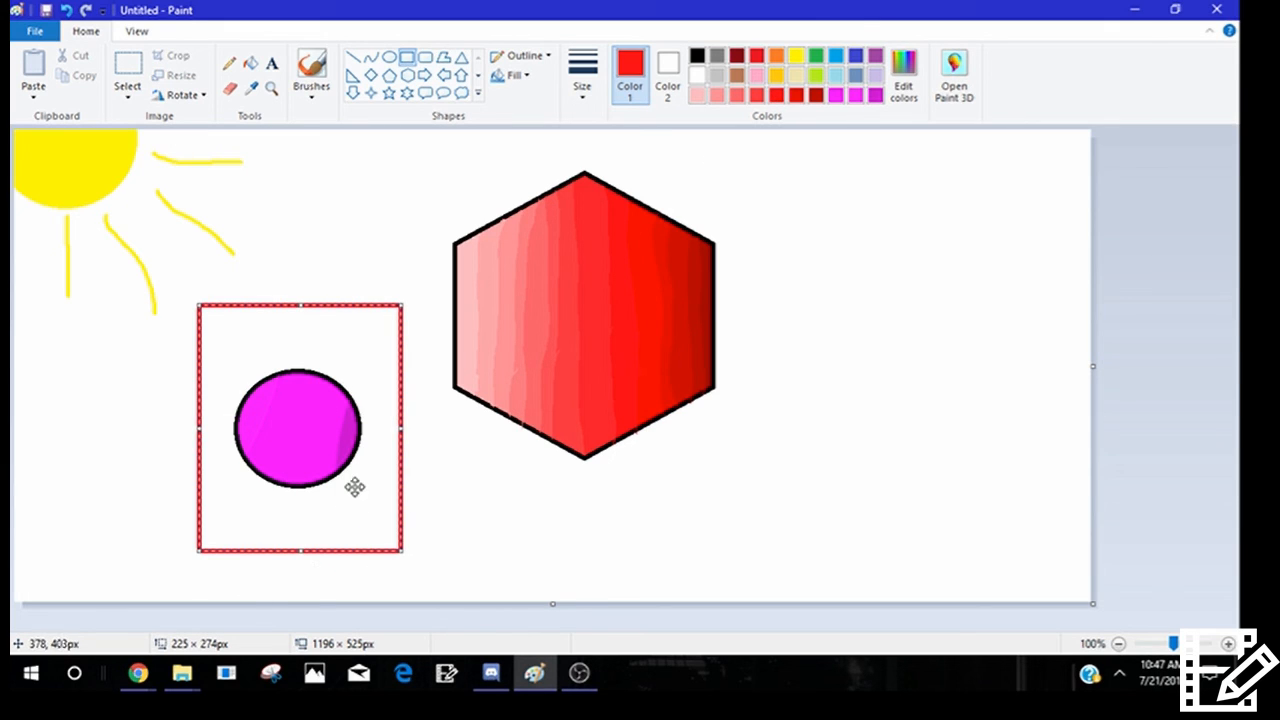
- Fill the rectangle around the circle with red, undoing a misplaced fill on the circle itself
click(250, 62)
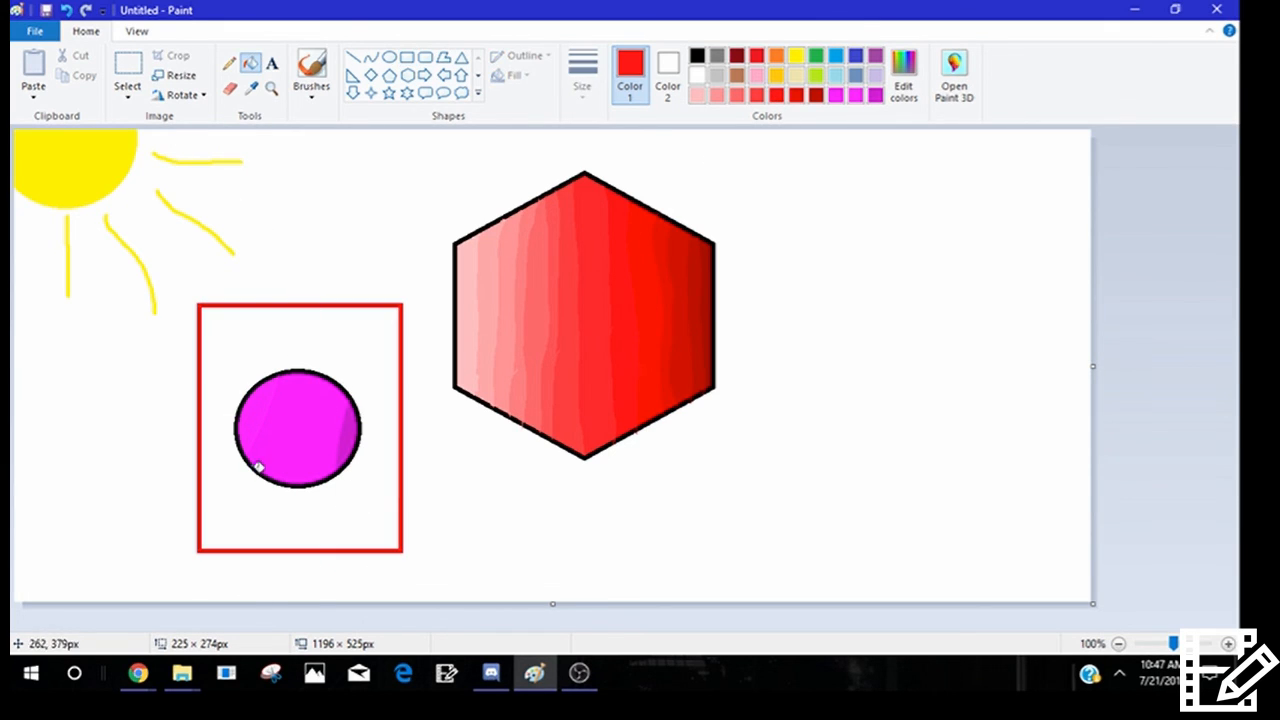
click(298, 434)
key(ctrl+z)
click(277, 344)
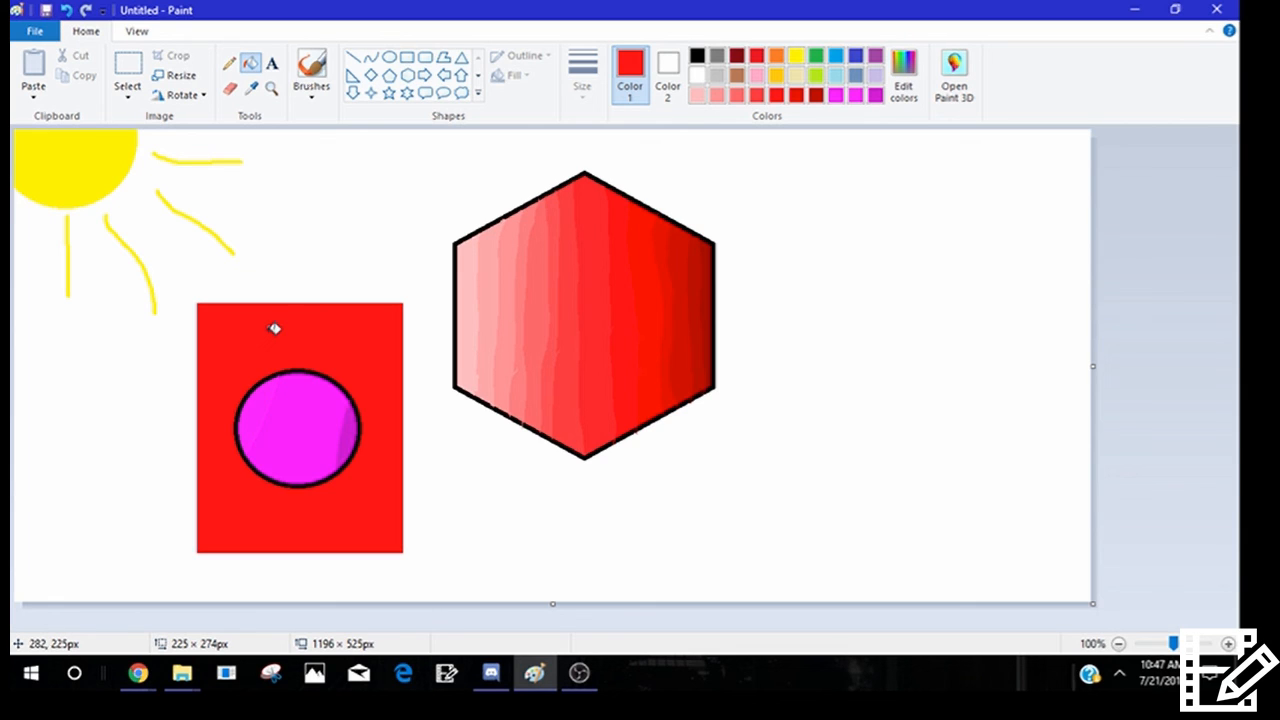
- Set the secondary colour to the rectangle's red, then select the circle and reposition it inside the red rectangle
click(128, 73)
drag(223, 341, 376, 494)
click(678, 75)
click(768, 94)
drag(333, 398, 308, 390)
click(131, 82)
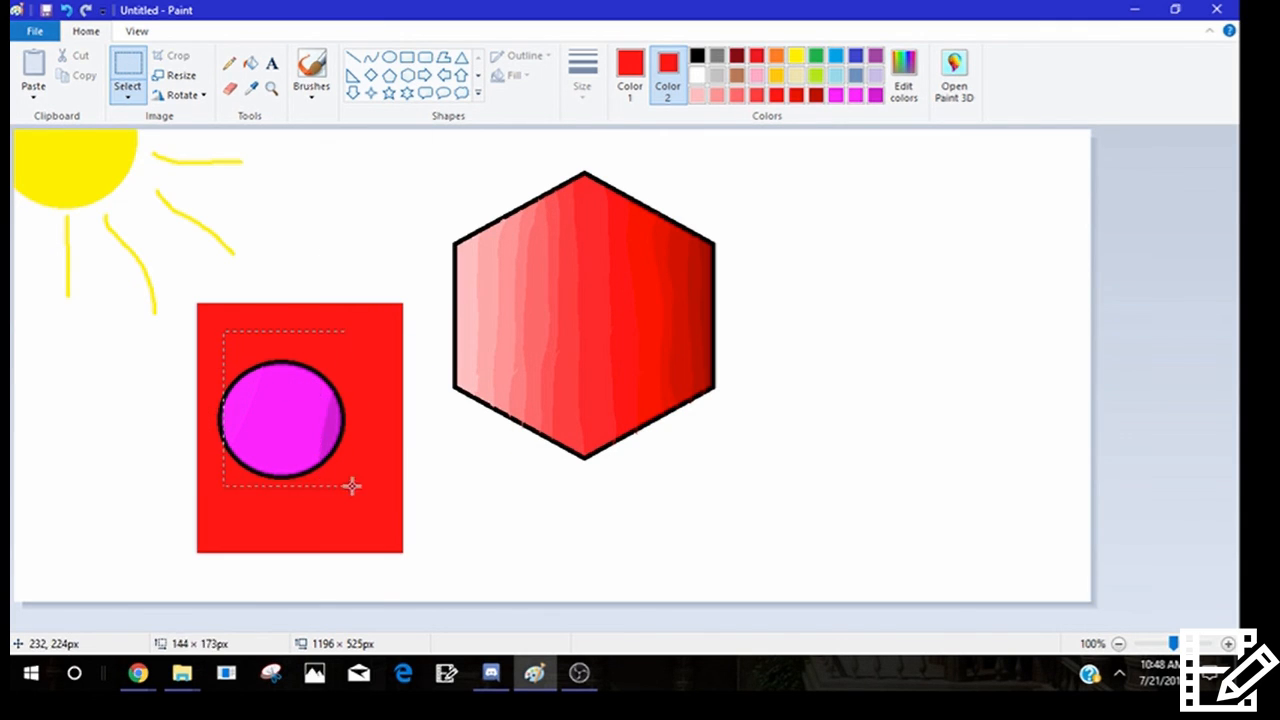
mouse_move(271, 423)
mouse_down()
mouse_move(529, 366)
mouse_move(634, 314)
mouse_move(283, 416)
mouse_up()
- Undo the circle moves and the red rectangle, then select about 188 × 205 px around the circle and shift it slightly
key(ctrl+z)
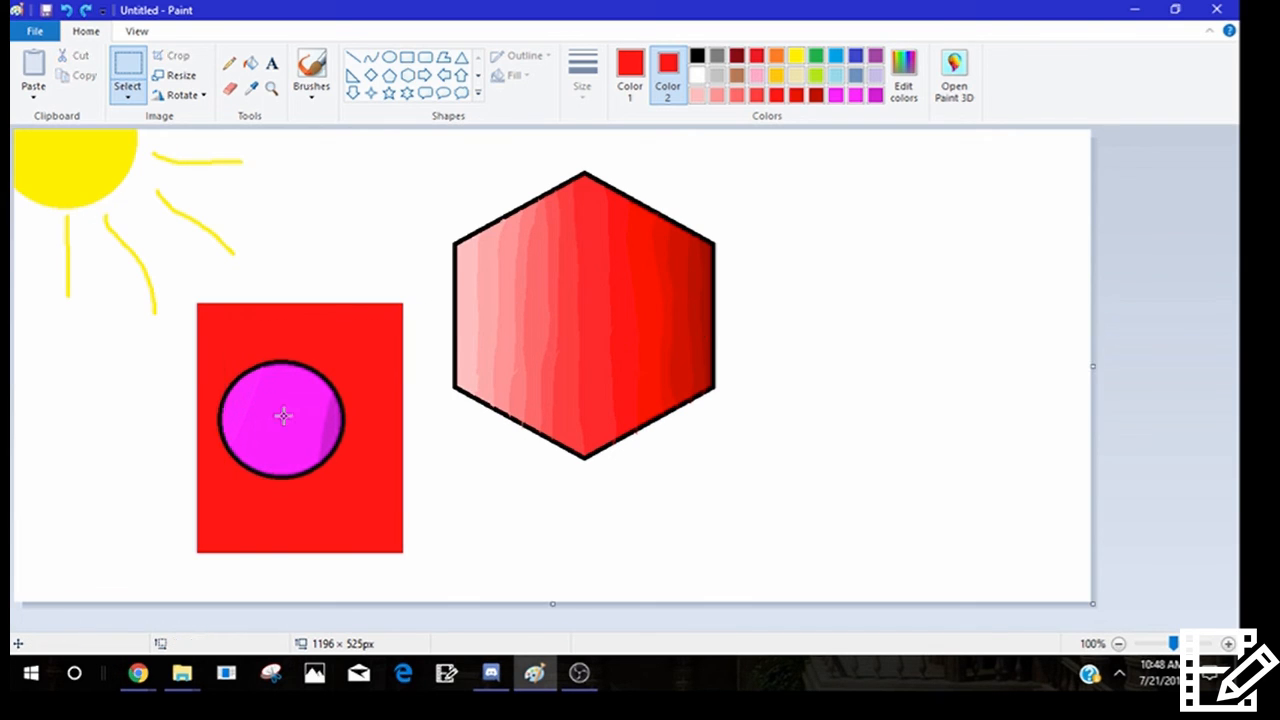
key(ctrl+z)
key(ctrl+z)
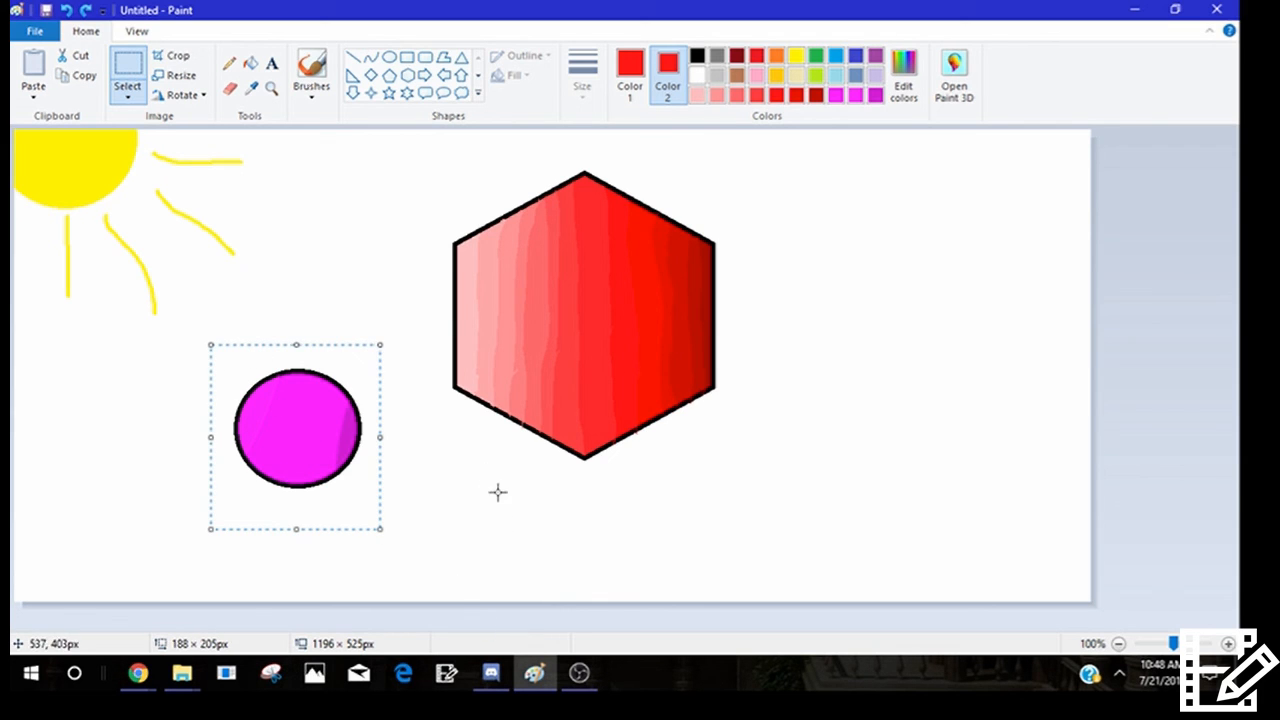
mouse_move(332, 441)
mouse_down()
mouse_move(317, 409)
mouse_move(234, 434)
mouse_move(331, 423)
mouse_up()
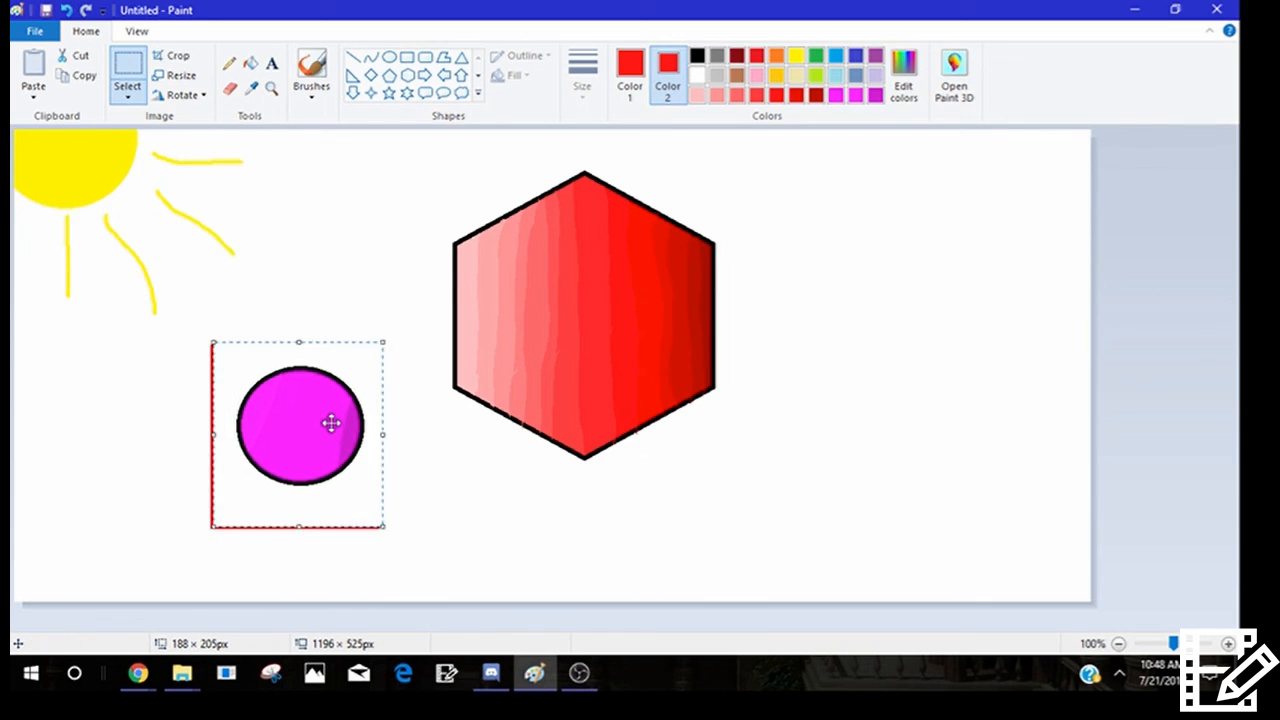